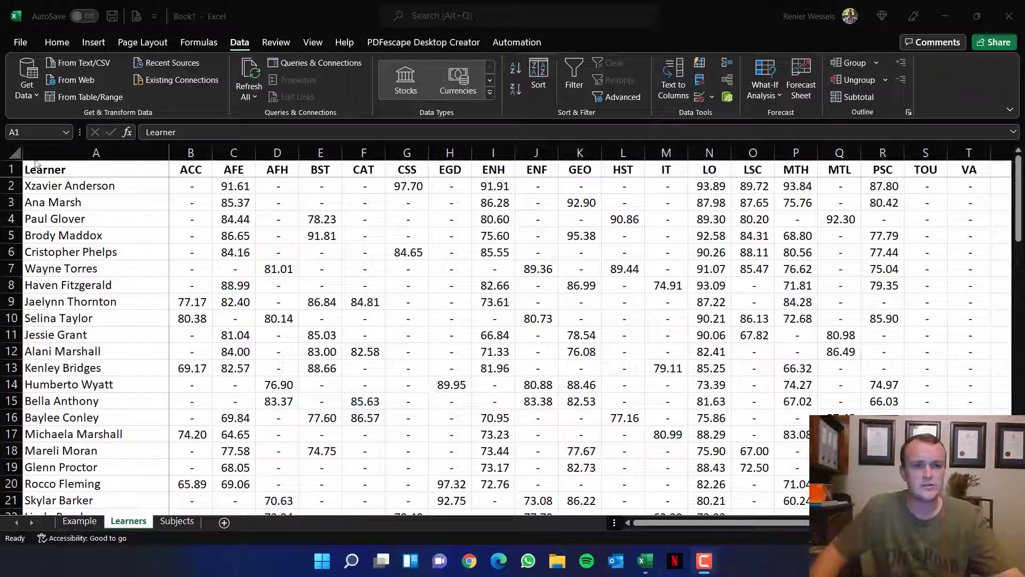
Review the learner list and the sample achievement text on the Example sheet
{"action": "left_click", "coordinate": [55, 191]}
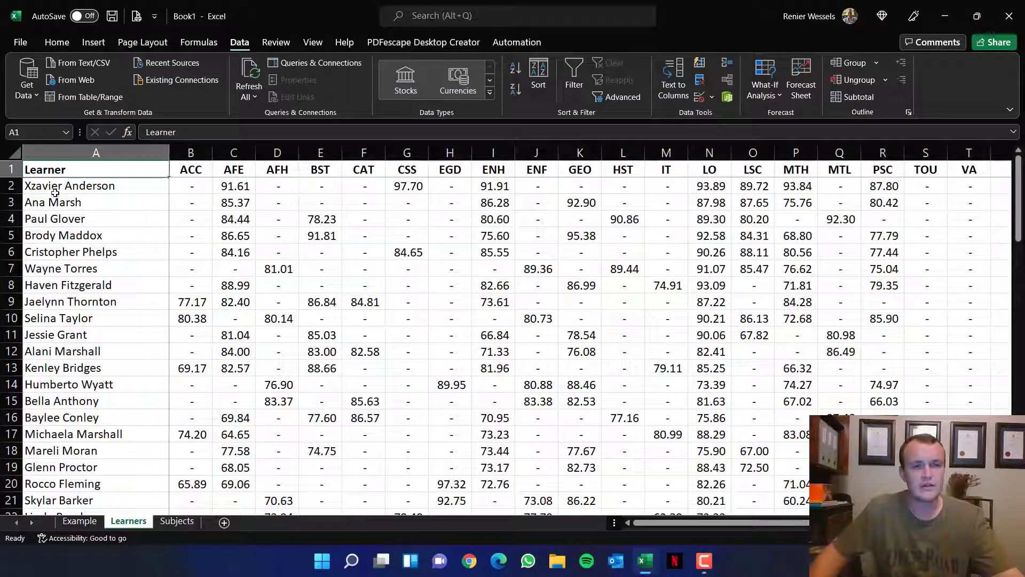
{"action": "left_click", "coordinate": [57, 189]}
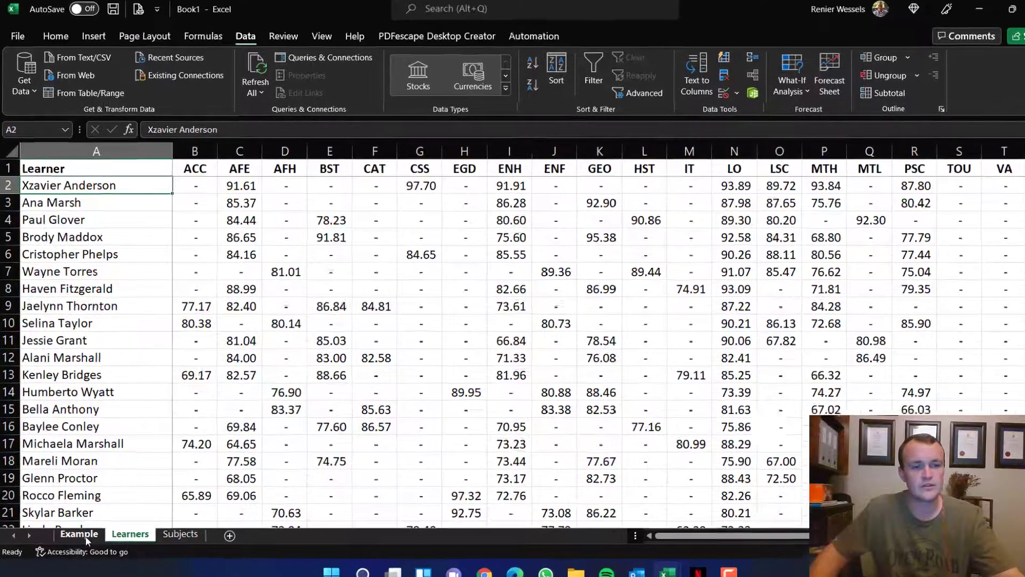
{"action": "left_click", "coordinate": [79, 521]}
{"action": "left_click", "coordinate": [152, 250]}
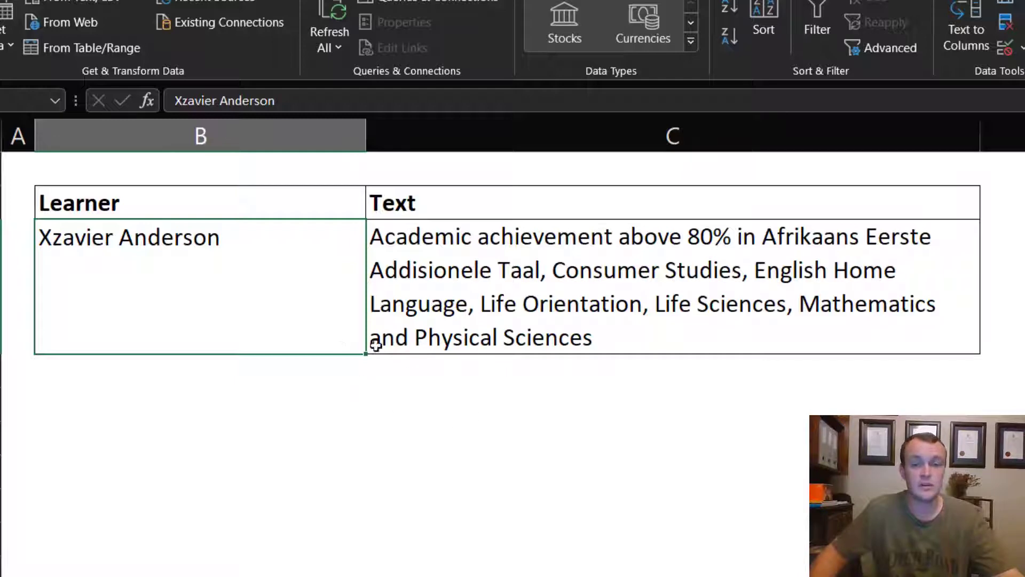
Examine the subject code headings and the learners' marks on the Learners sheet
{"action": "key", "text": "ctrl+Page_Down"}
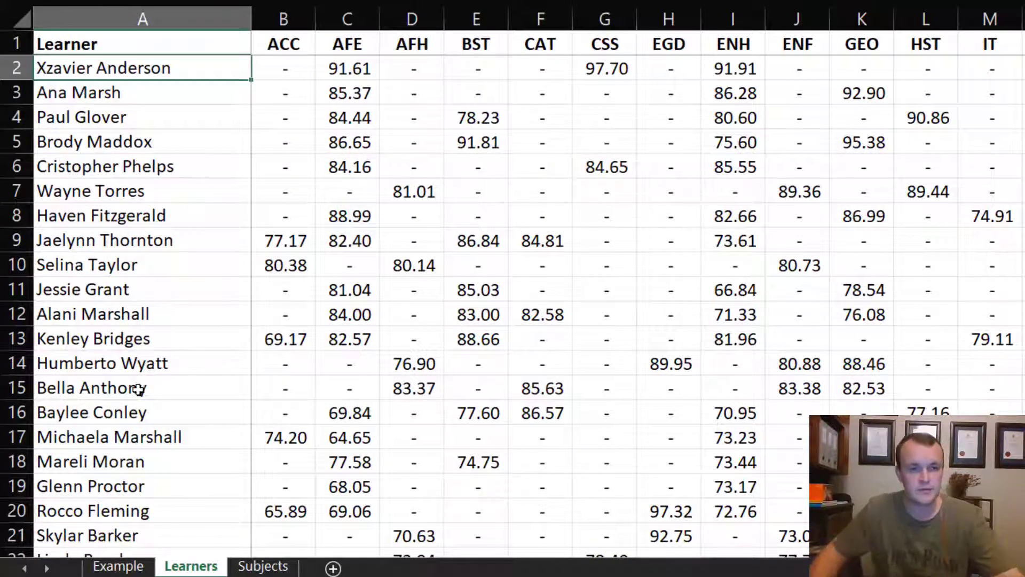
{"action": "left_click_drag", "start_coordinate": [275, 44], "coordinate": [993, 44]}
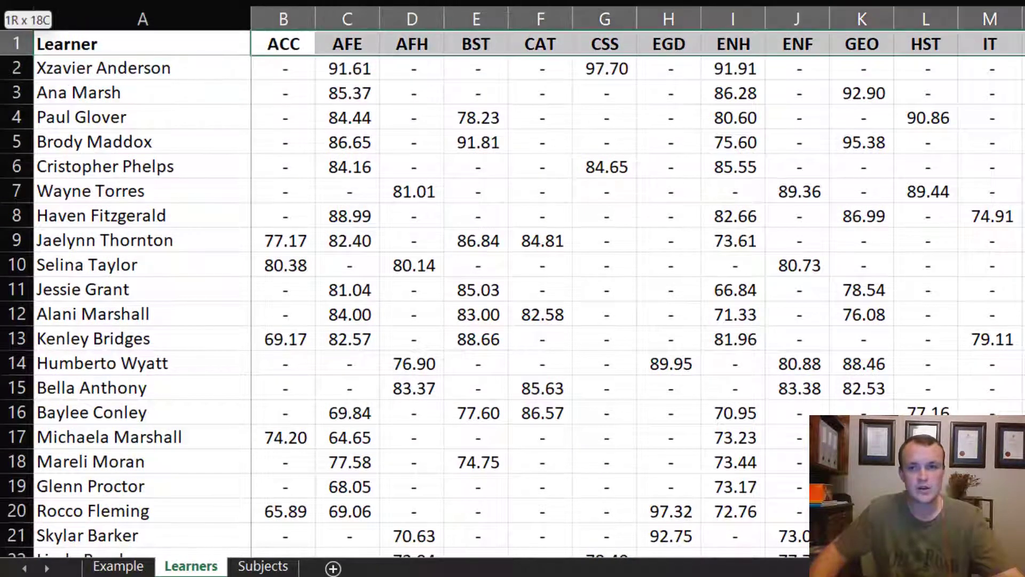
{"action": "left_click_drag", "start_coordinate": [329, 64], "coordinate": [1015, 67]}
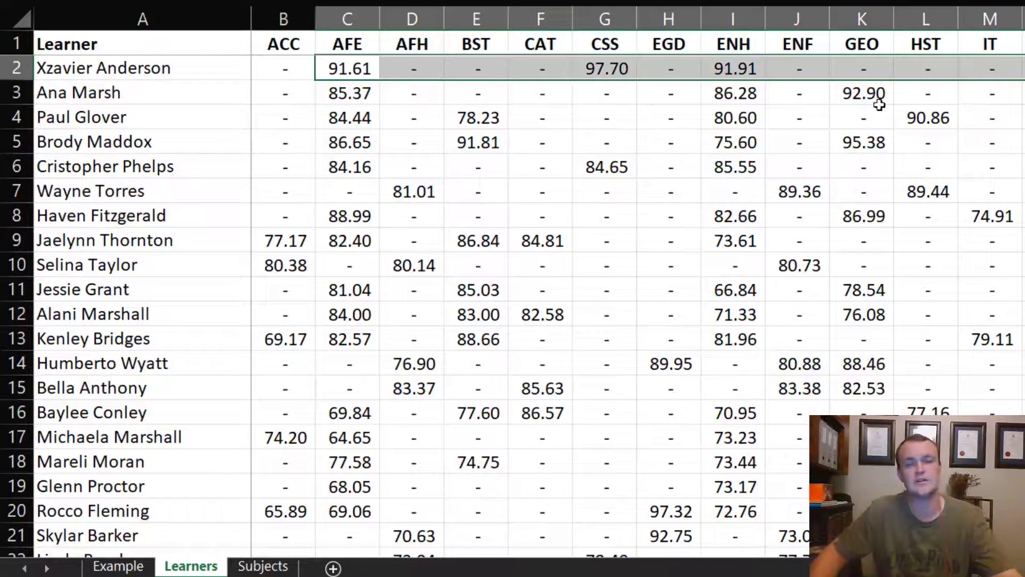
{"action": "scroll", "coordinate": [769, 198], "scroll_direction": "down", "scroll_amount": 4}
{"action": "scroll", "coordinate": [769, 198], "scroll_direction": "down", "scroll_amount": 5}
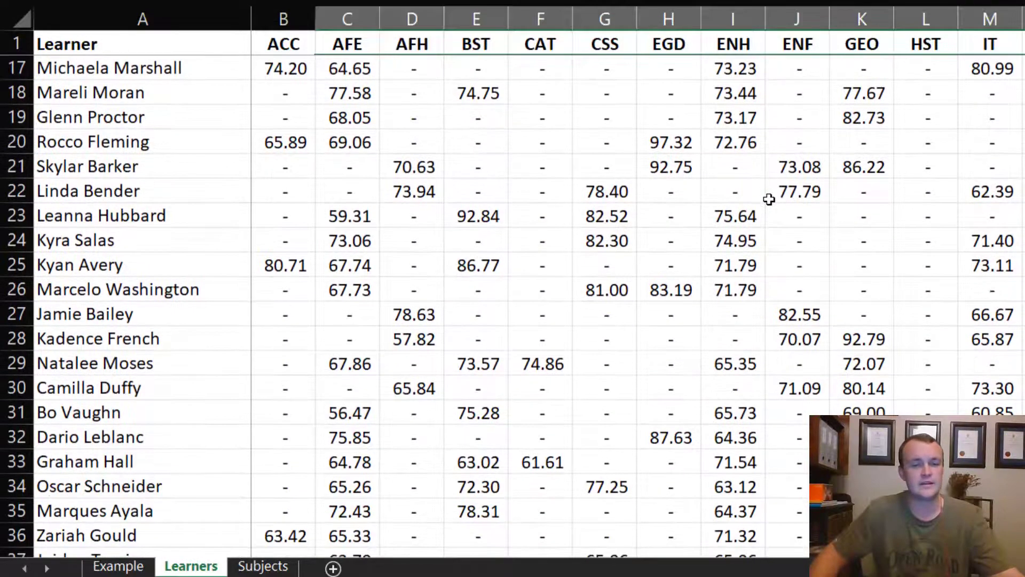
{"action": "scroll", "coordinate": [769, 203], "scroll_direction": "up", "scroll_amount": 9}
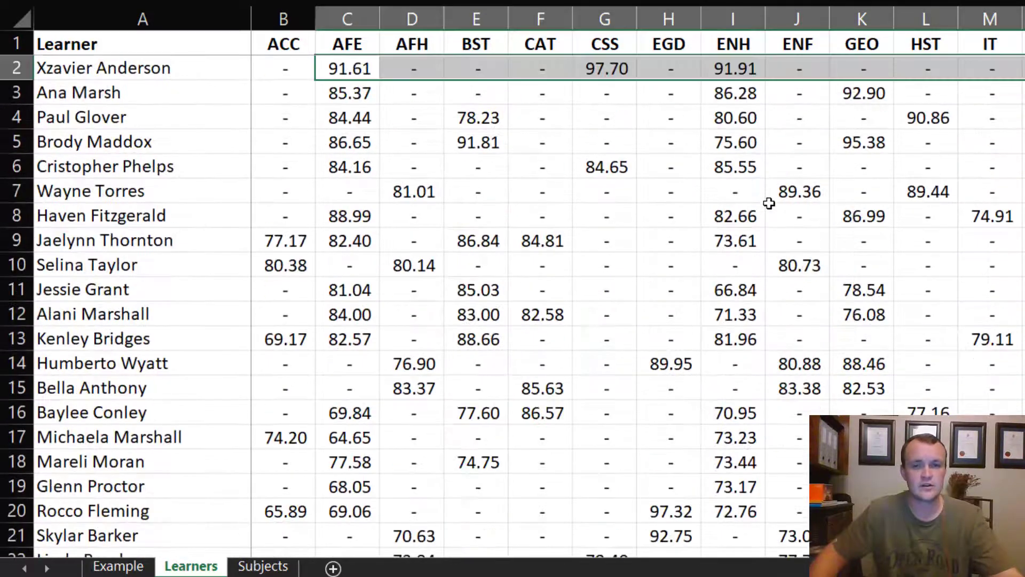
{"action": "left_click", "coordinate": [353, 95]}
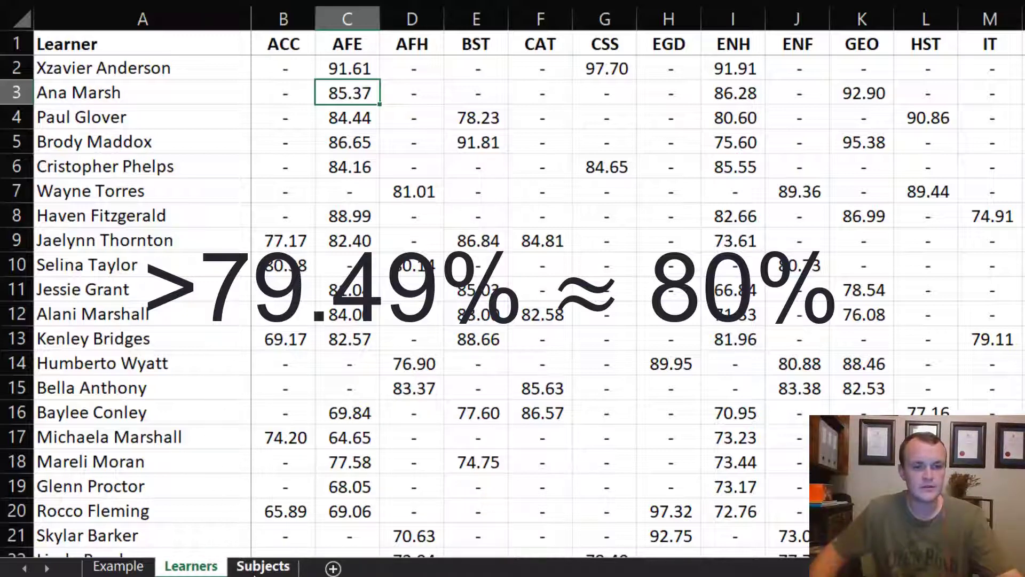
On the Subjects sheet, name the cell containing "Academic achievement above 80% in" basetext
{"action": "left_click", "coordinate": [263, 566]}
{"action": "left_click_drag", "start_coordinate": [65, 41], "coordinate": [245, 508]}
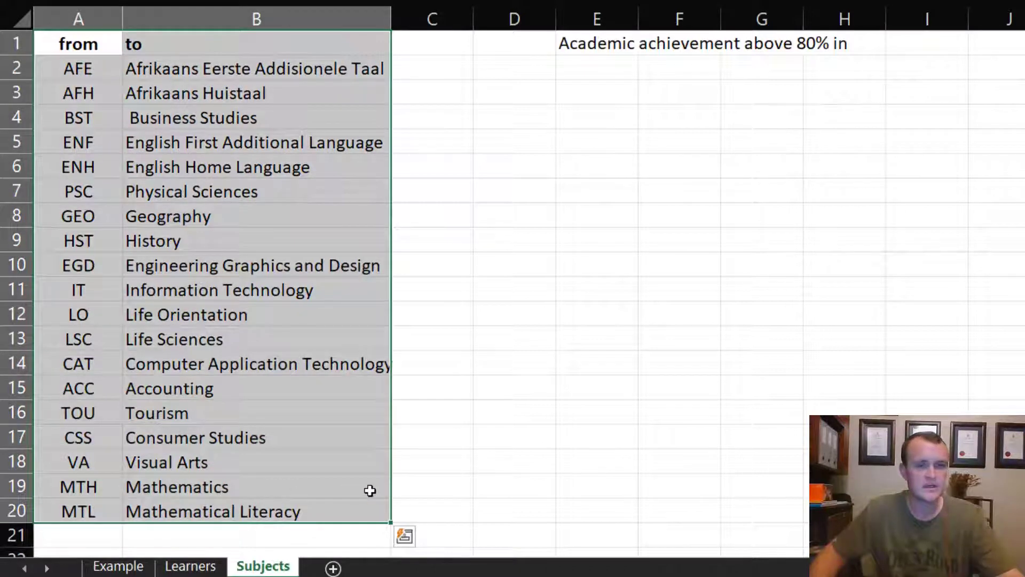
{"action": "left_click", "coordinate": [590, 36]}
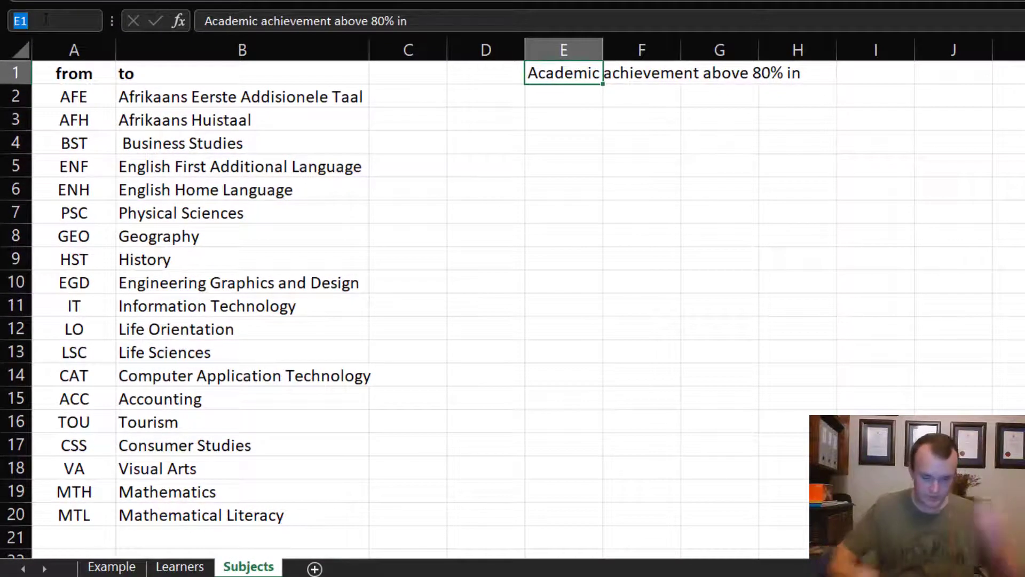
{"action": "type", "text": "baset"}
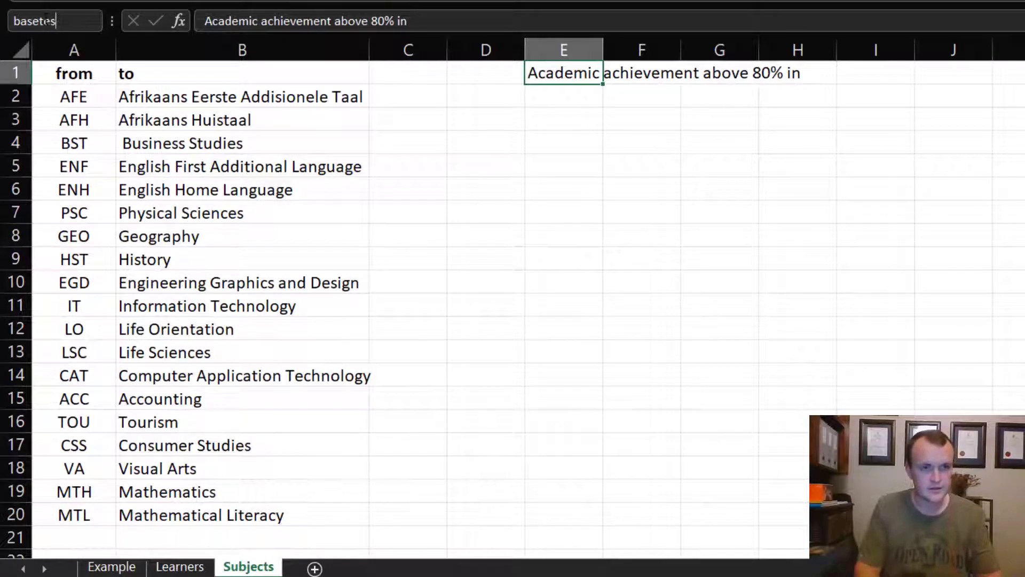
{"action": "type", "text": "ext"}
{"action": "key", "text": "Return"}
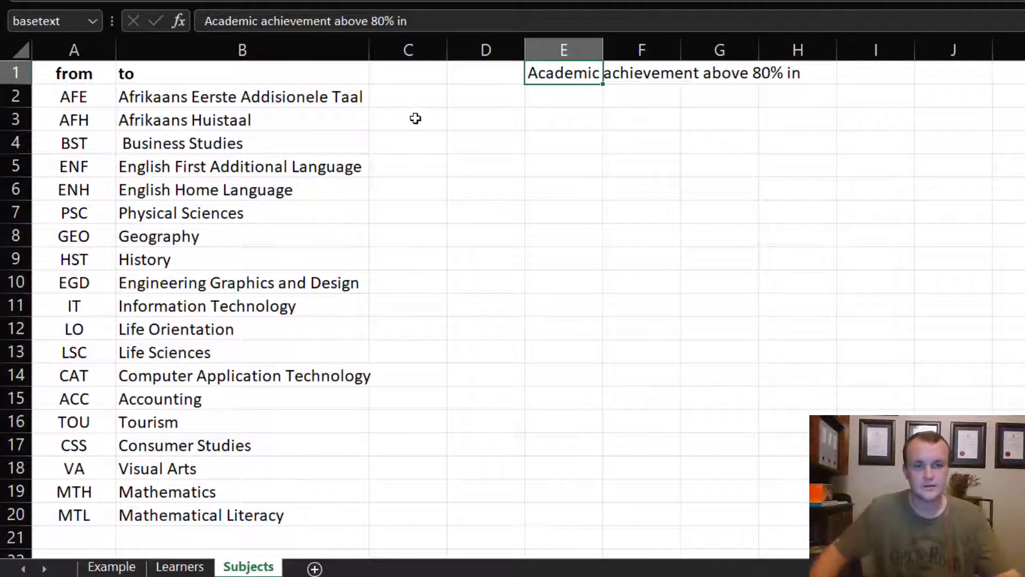
Convert the subject code list A1:B20 on the Subjects sheet into a table with headers
{"action": "left_click", "coordinate": [81, 76]}
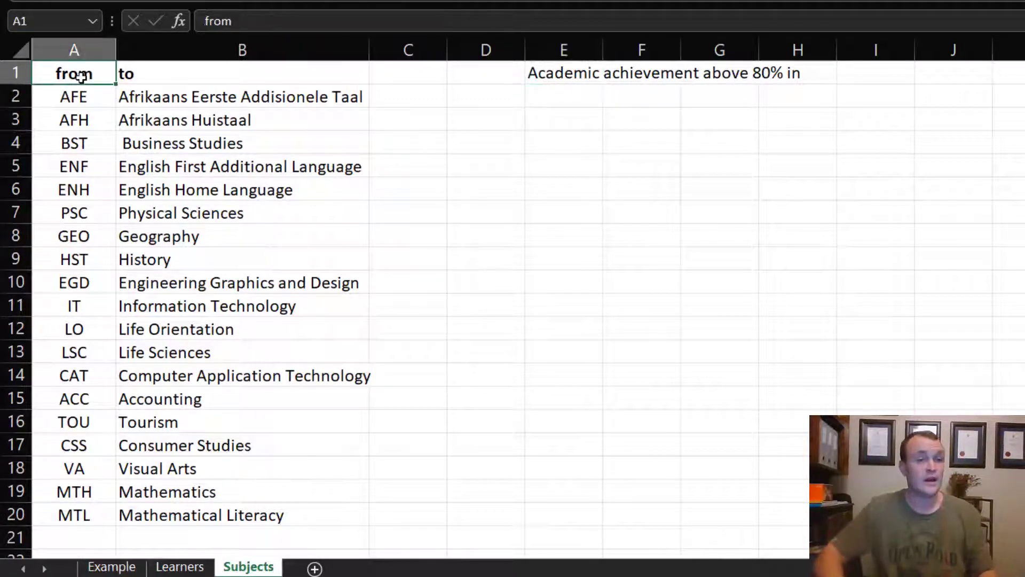
{"action": "key", "text": "ctrl+shift+Right"}
{"action": "key", "text": "ctrl+shift+Down"}
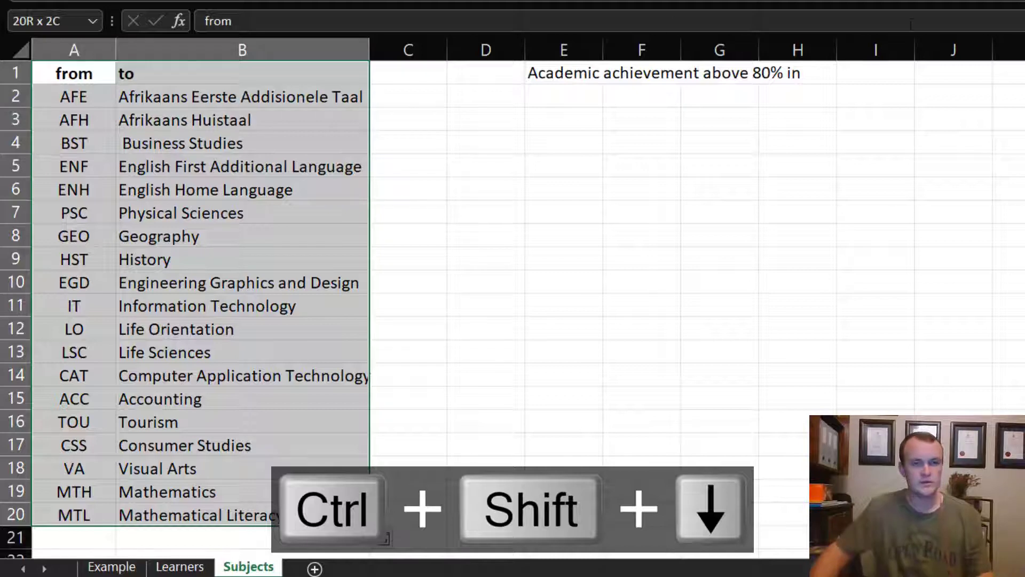
{"action": "key", "text": "ctrl+Up"}
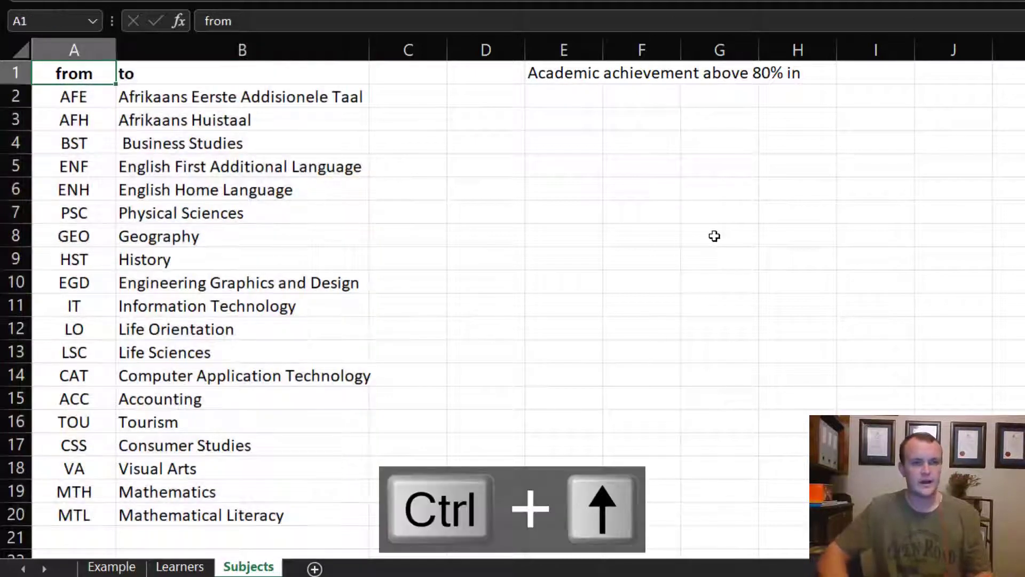
{"action": "key", "text": "ctrl+shift+Right"}
{"action": "key", "text": "ctrl+shift+Down"}
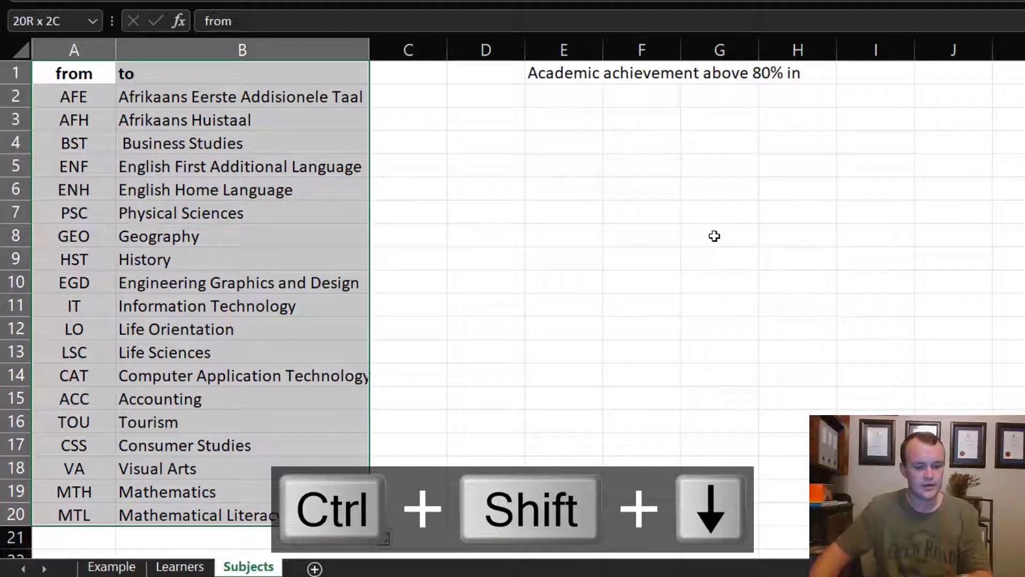
{"action": "key", "text": "ctrl+t"}
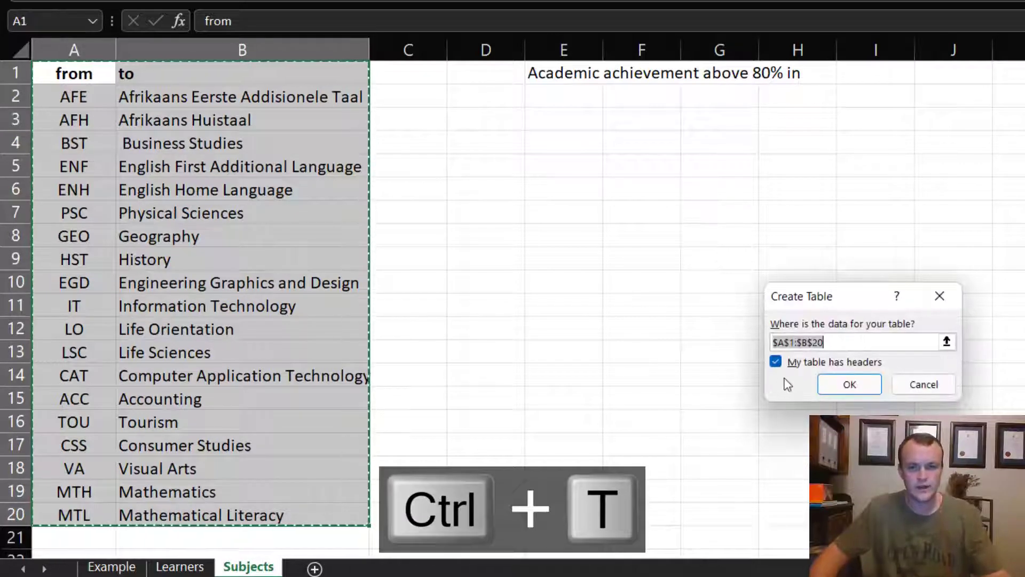
{"action": "left_click", "coordinate": [851, 384]}
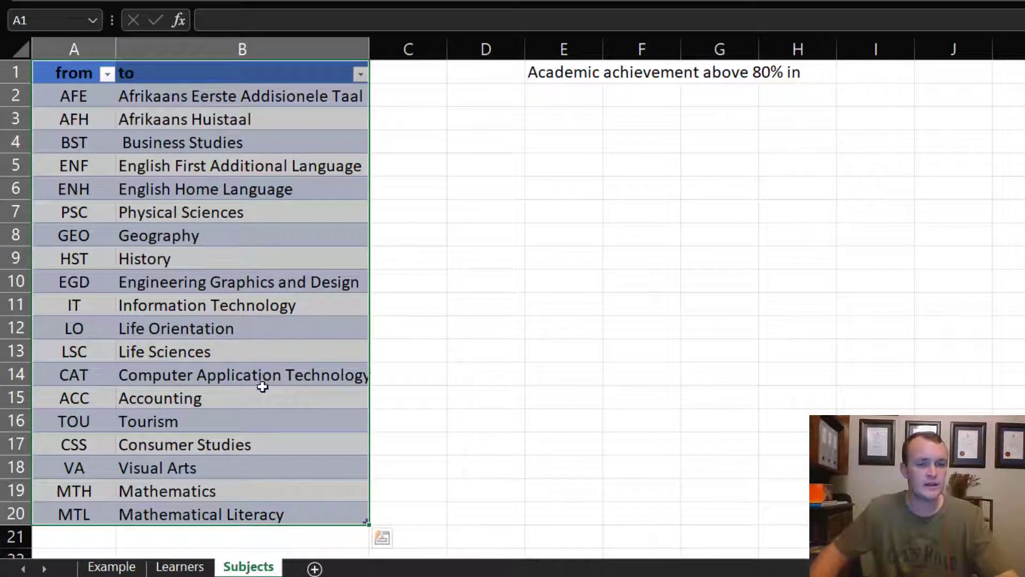
{"action": "scroll", "coordinate": [261, 383], "scroll_direction": "down", "scroll_amount": 1}
{"action": "scroll", "coordinate": [139, 478], "scroll_direction": "up", "scroll_amount": 1}
{"action": "scroll", "coordinate": [145, 483], "scroll_direction": "up", "scroll_amount": 1}
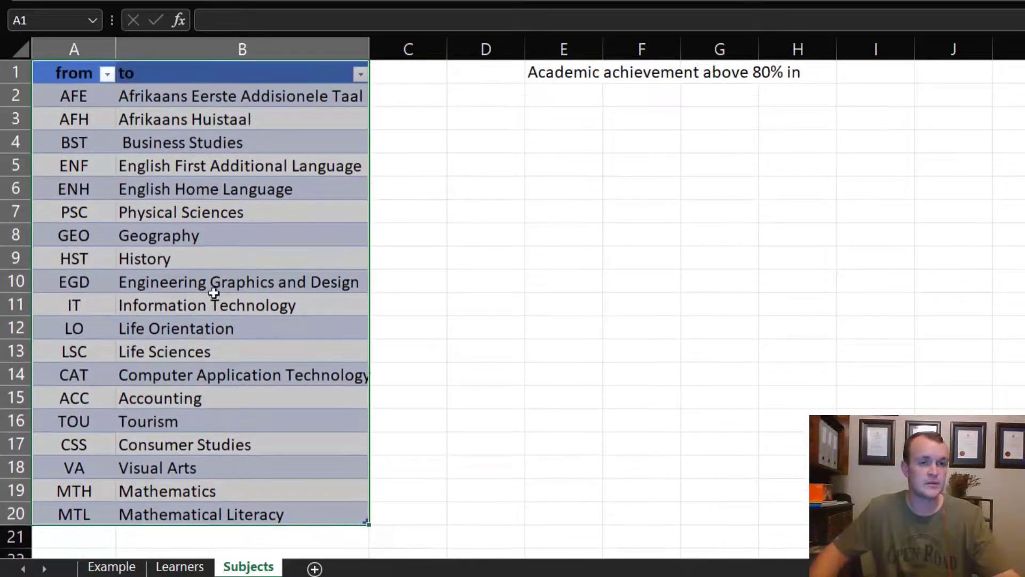
{"action": "left_click", "coordinate": [194, 236]}
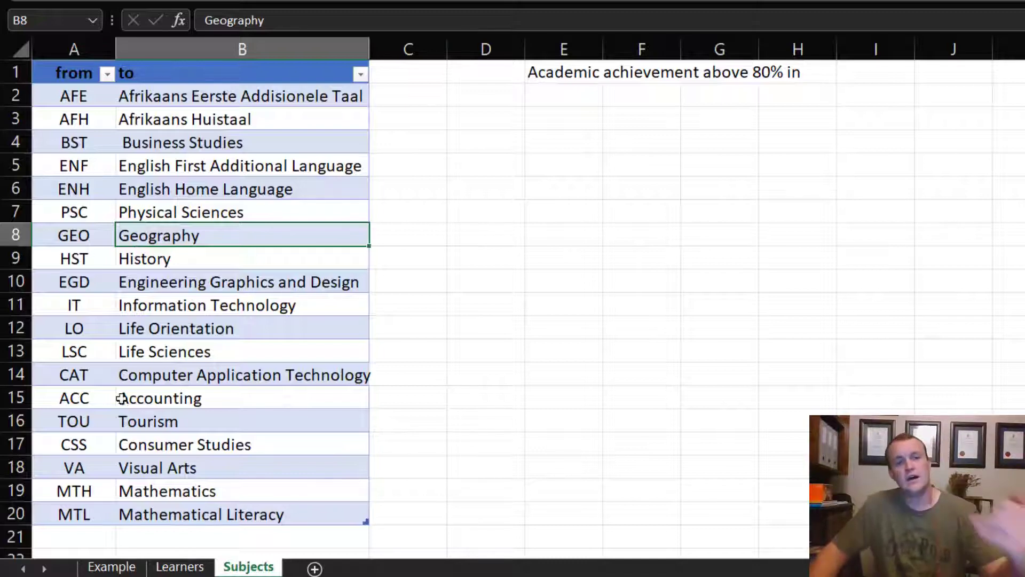
Add a test entry directly below the subjects table with code ZZZ and name Subject
{"action": "left_click", "coordinate": [77, 528]}
{"action": "scroll", "coordinate": [193, 487], "scroll_direction": "down", "scroll_amount": 1}
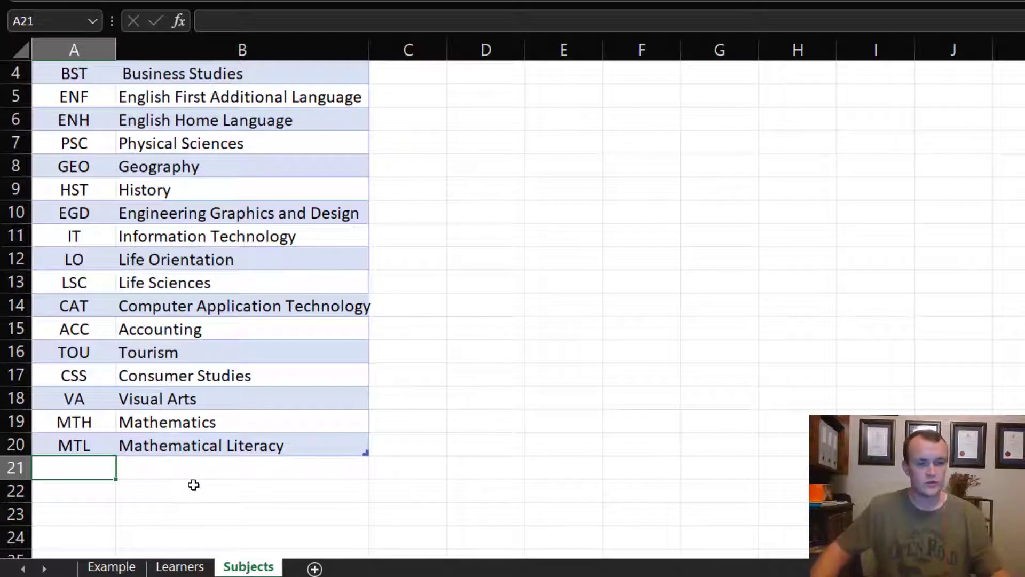
{"action": "type", "text": "ZZZ"}
{"action": "key", "text": "Tab"}
{"action": "type", "text": "Subject"}
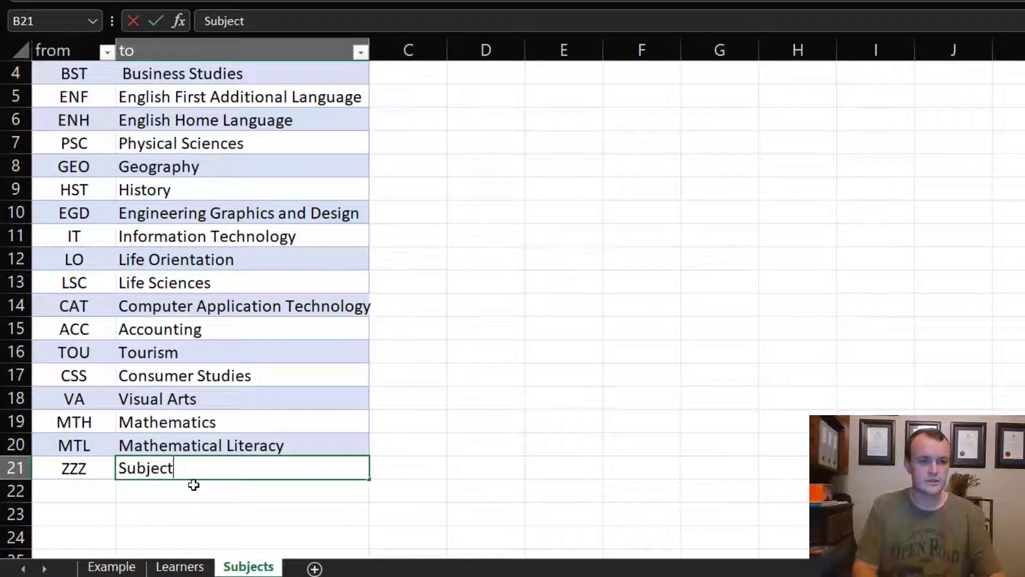
{"action": "key", "text": "Return"}
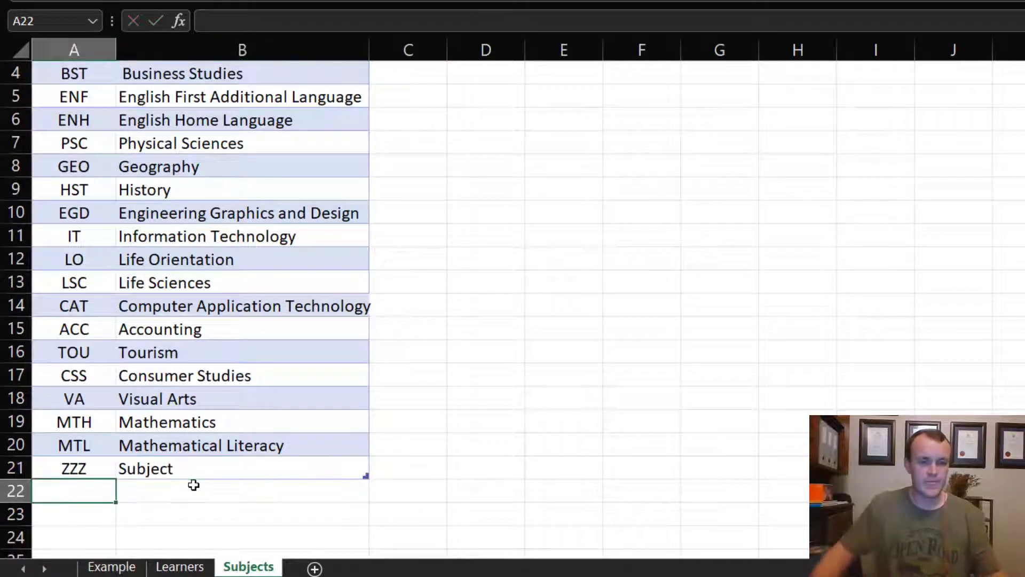
Delete the entire sheet row holding the ZZZ test subject
{"action": "left_click", "coordinate": [85, 469]}
{"action": "left_click_drag", "start_coordinate": [86, 468], "coordinate": [207, 468]}
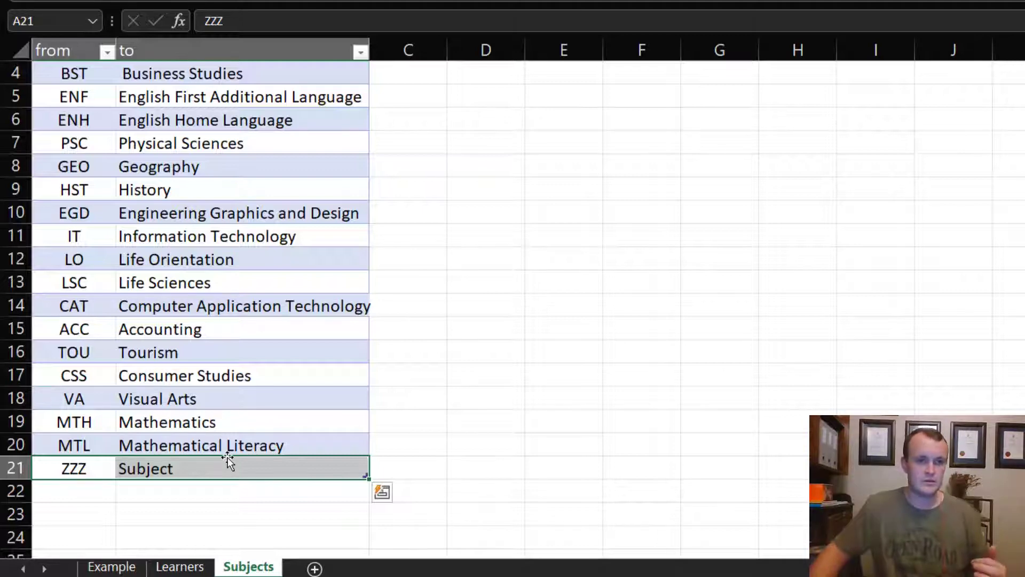
{"action": "scroll", "coordinate": [227, 458], "scroll_direction": "up", "scroll_amount": 1}
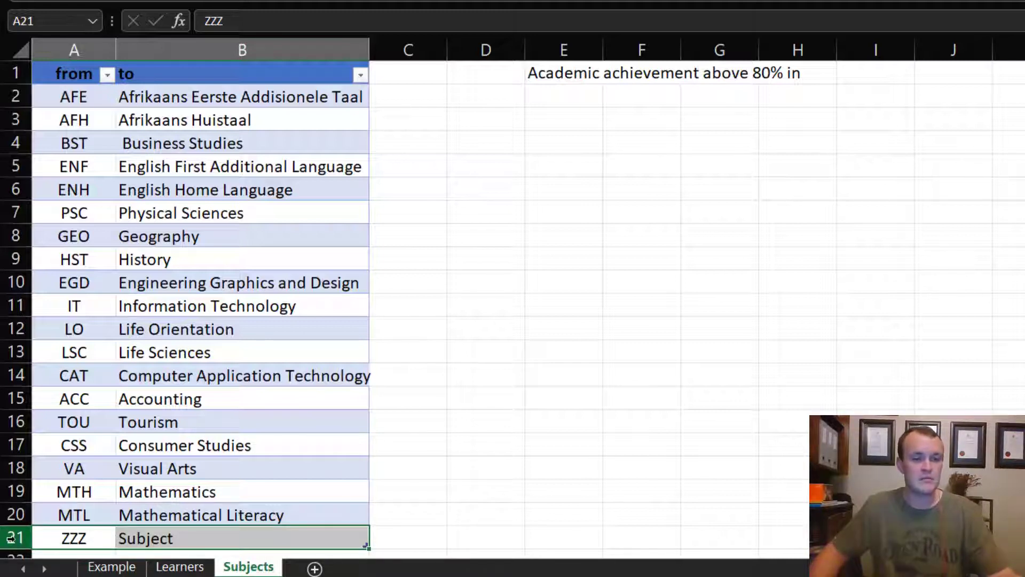
{"action": "left_click", "coordinate": [11, 538]}
{"action": "right_click", "coordinate": [11, 538]}
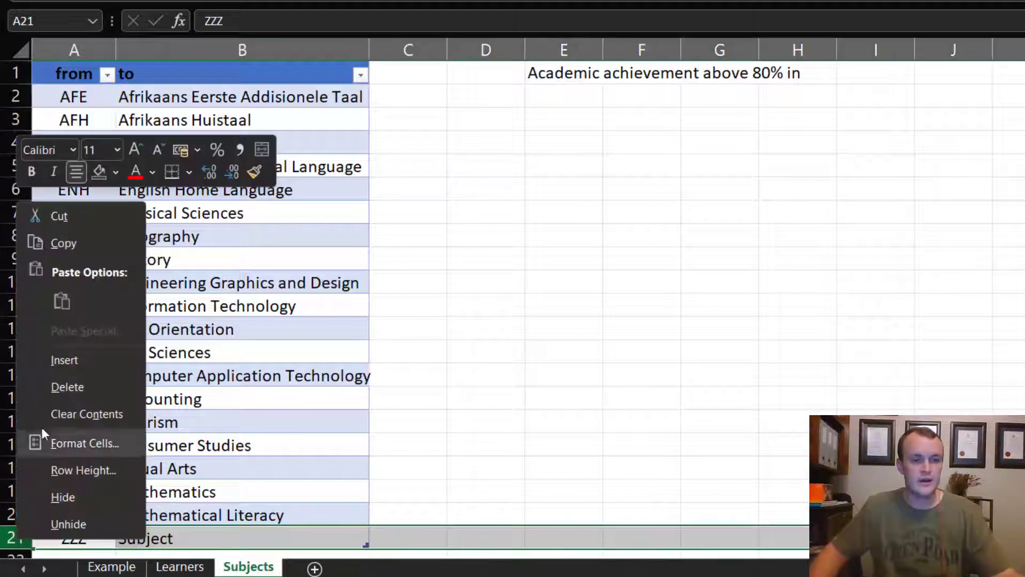
{"action": "left_click", "coordinate": [83, 383]}
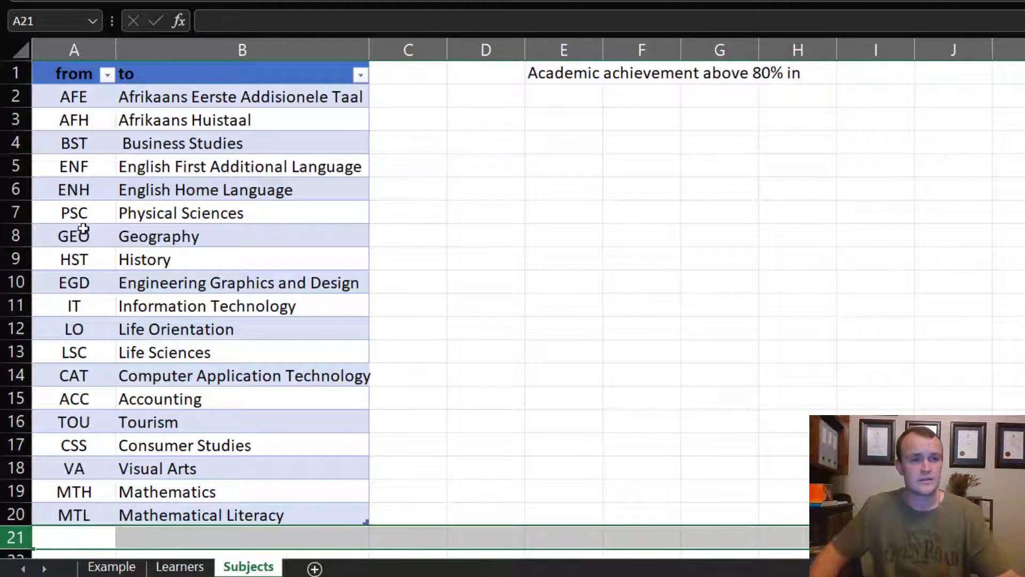
Review the subjects table headings and the basetext cell, and compare the sample text on Example with the marks on Learners
{"action": "left_click", "coordinate": [98, 176]}
{"action": "left_click", "coordinate": [77, 61]}
{"action": "left_click", "coordinate": [150, 78]}
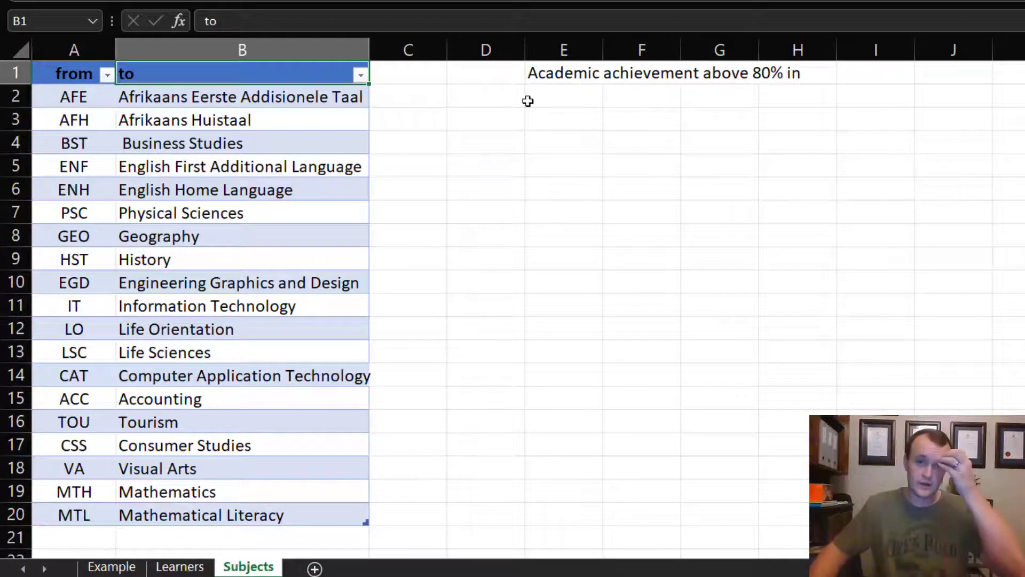
{"action": "left_click", "coordinate": [542, 81]}
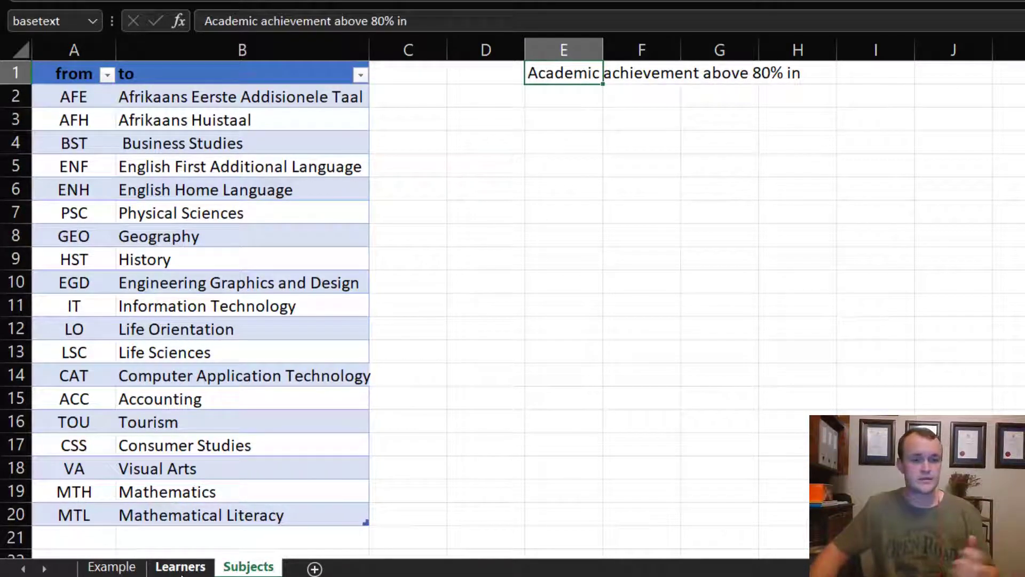
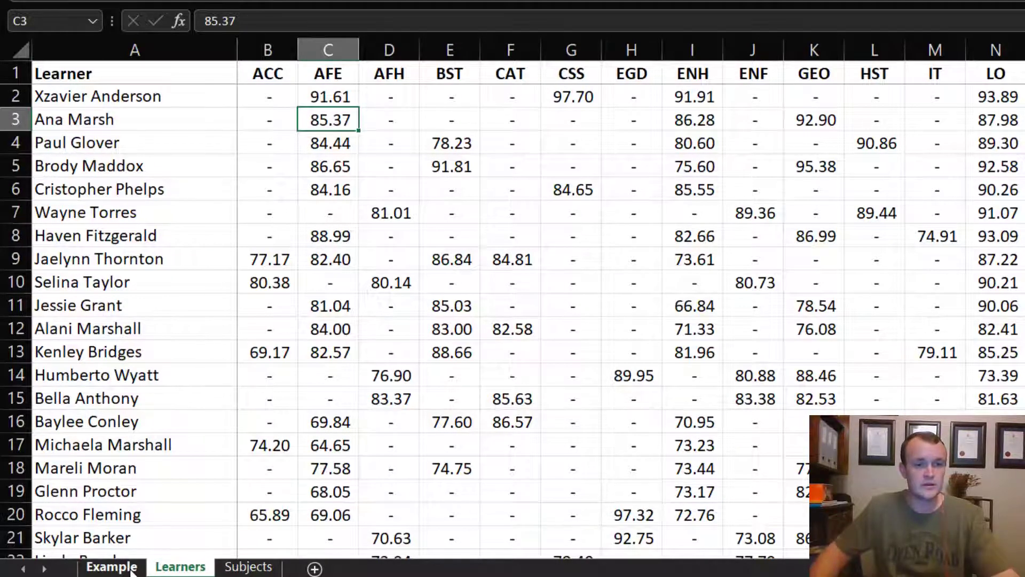
{"action": "left_click", "coordinate": [112, 566]}
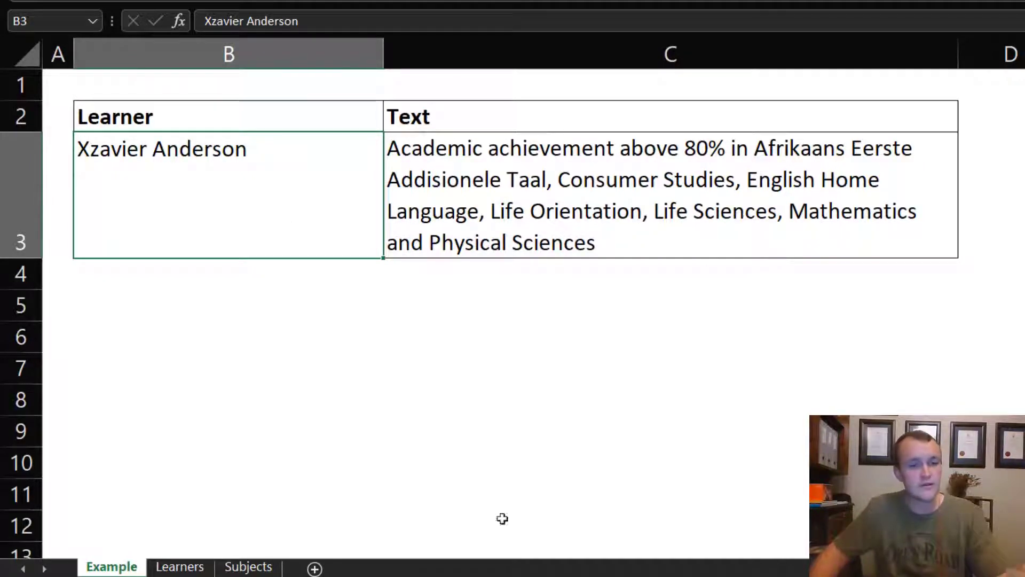
{"action": "left_click", "coordinate": [180, 567]}
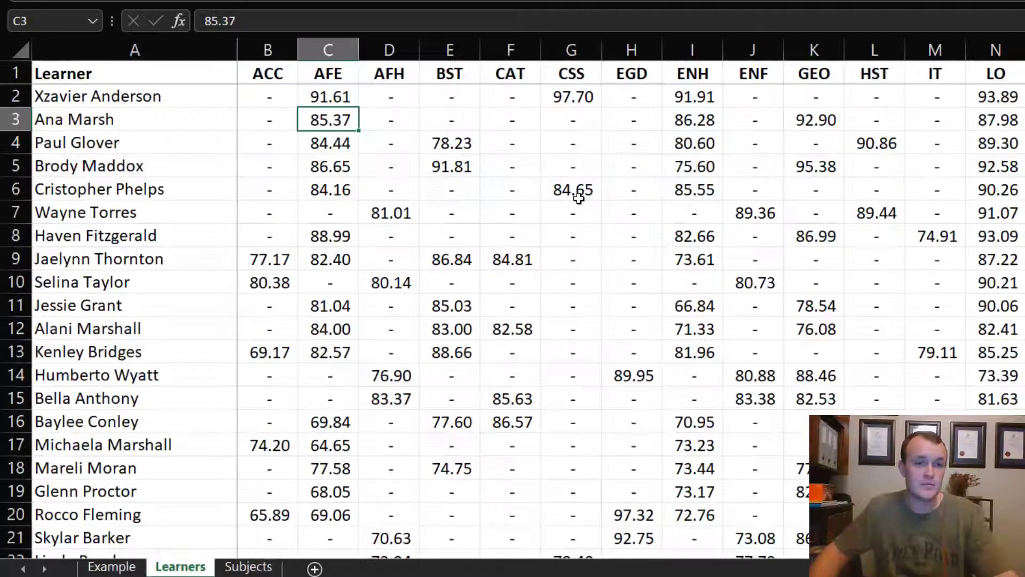
{"action": "left_click", "coordinate": [492, 244]}
{"action": "scroll", "coordinate": [393, 339], "scroll_direction": "down", "scroll_amount": 1}
{"action": "scroll", "coordinate": [394, 343], "scroll_direction": "up", "scroll_amount": 1}
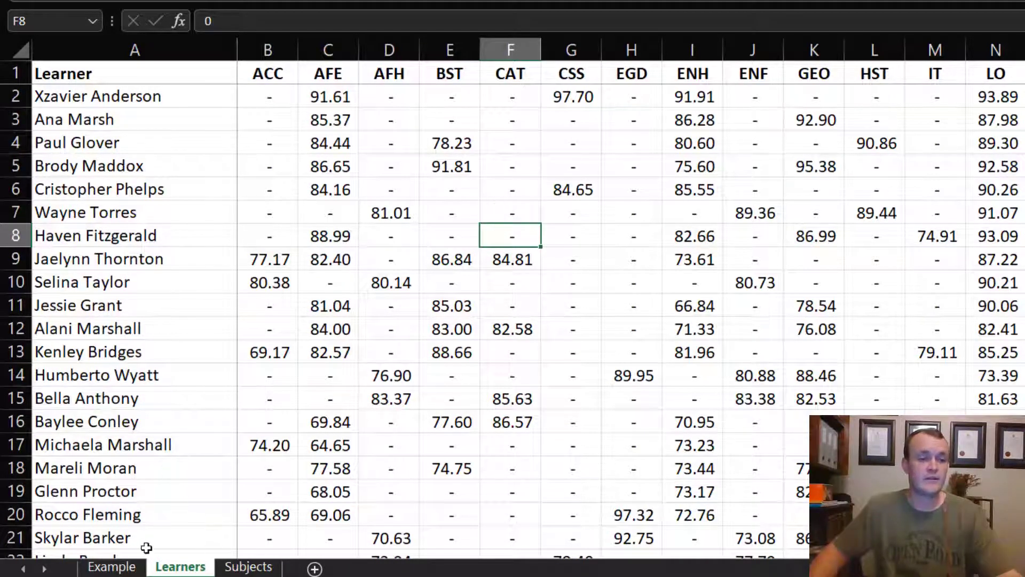
{"action": "left_click", "coordinate": [111, 566]}
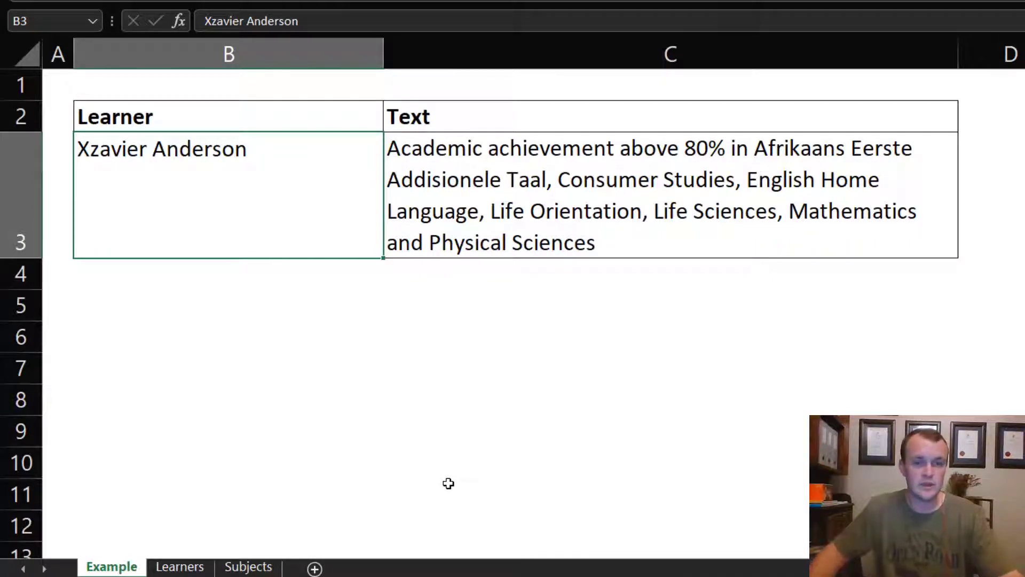
Add a new worksheet, move it in front of the Example sheet, and rename it Answer
{"action": "left_click", "coordinate": [179, 568]}
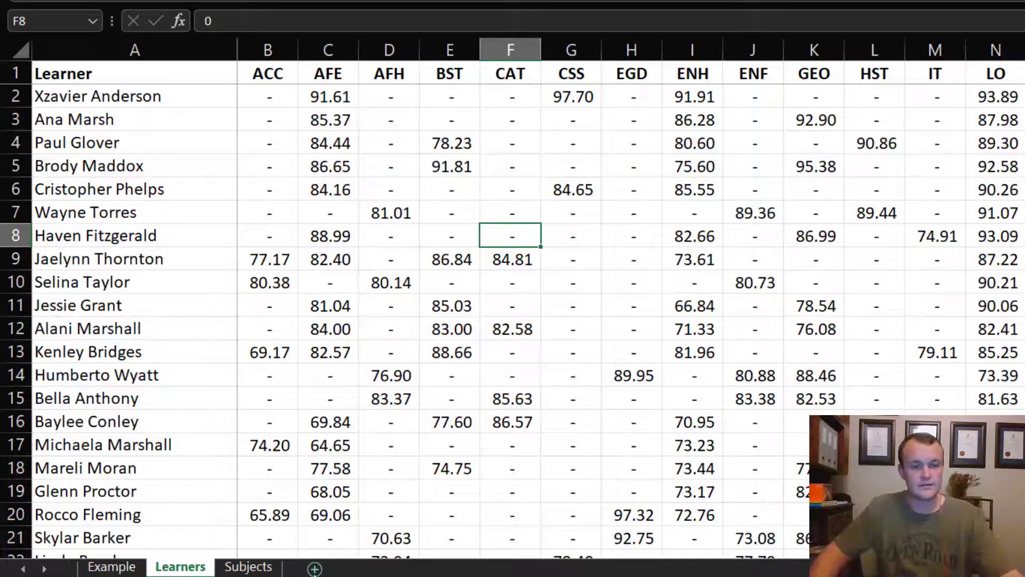
{"action": "left_click", "coordinate": [314, 568]}
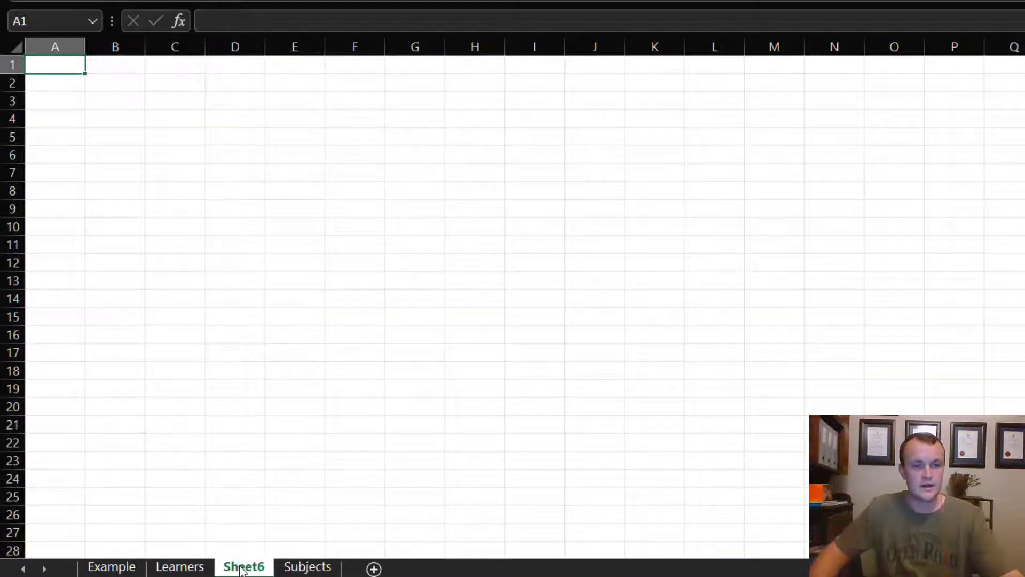
{"action": "left_click_drag", "start_coordinate": [245, 570], "coordinate": [89, 567]}
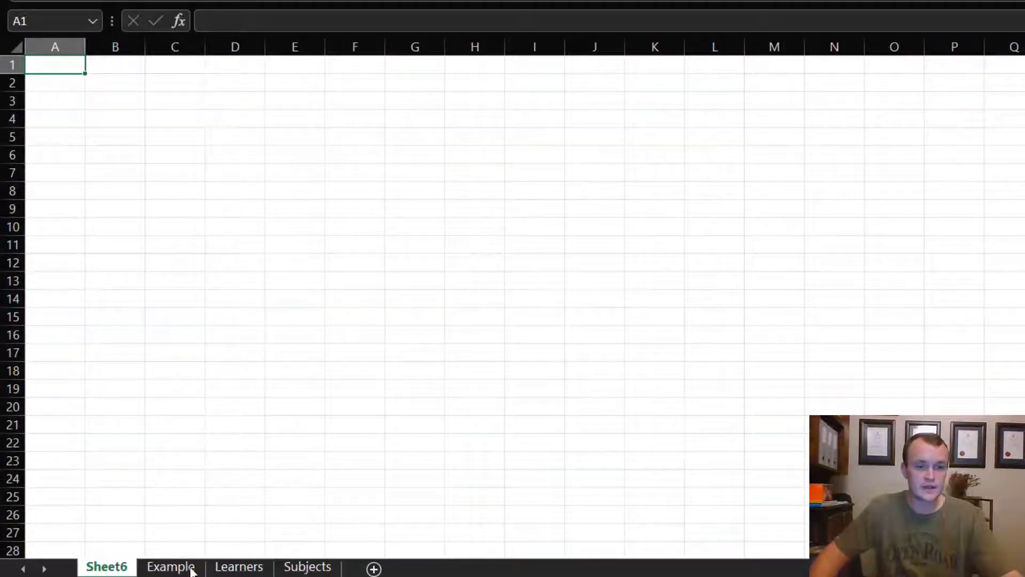
{"action": "double_click", "coordinate": [101, 568]}
{"action": "type", "text": "Answer"}
{"action": "key", "text": "Return"}
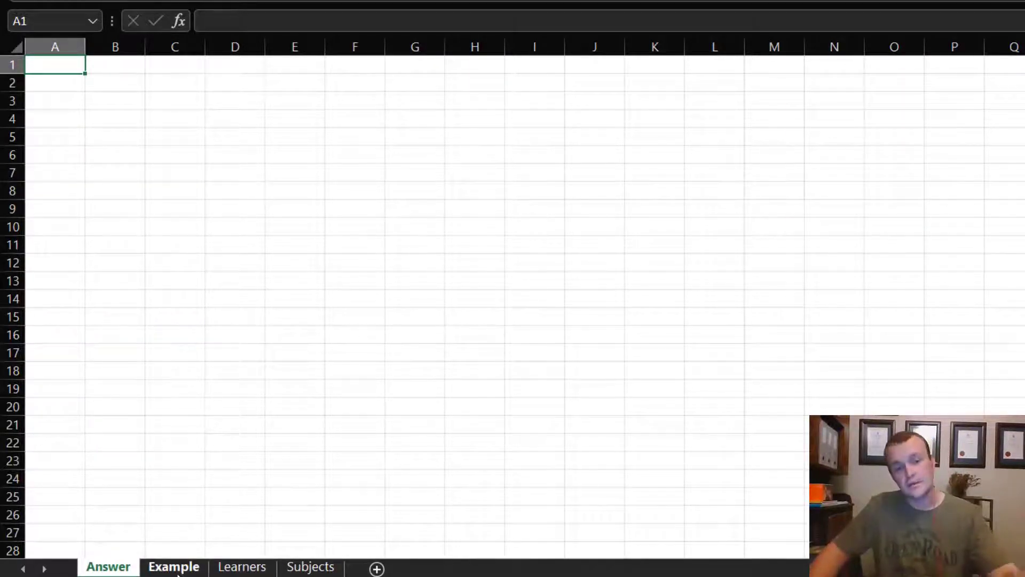
Examine the learner names, subject code headings and marks on the Learners sheet
{"action": "left_click", "coordinate": [242, 567]}
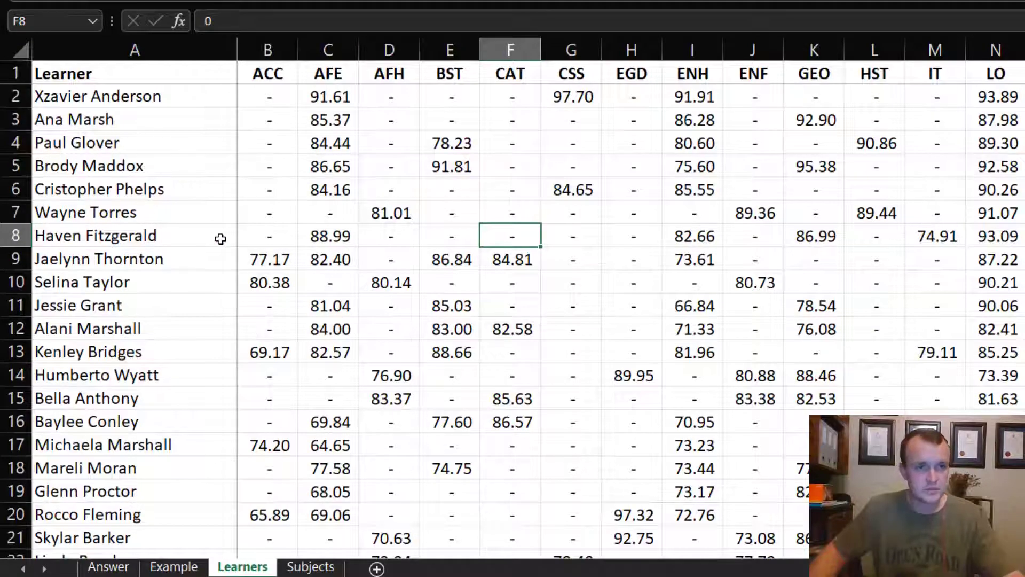
{"action": "left_click", "coordinate": [154, 98]}
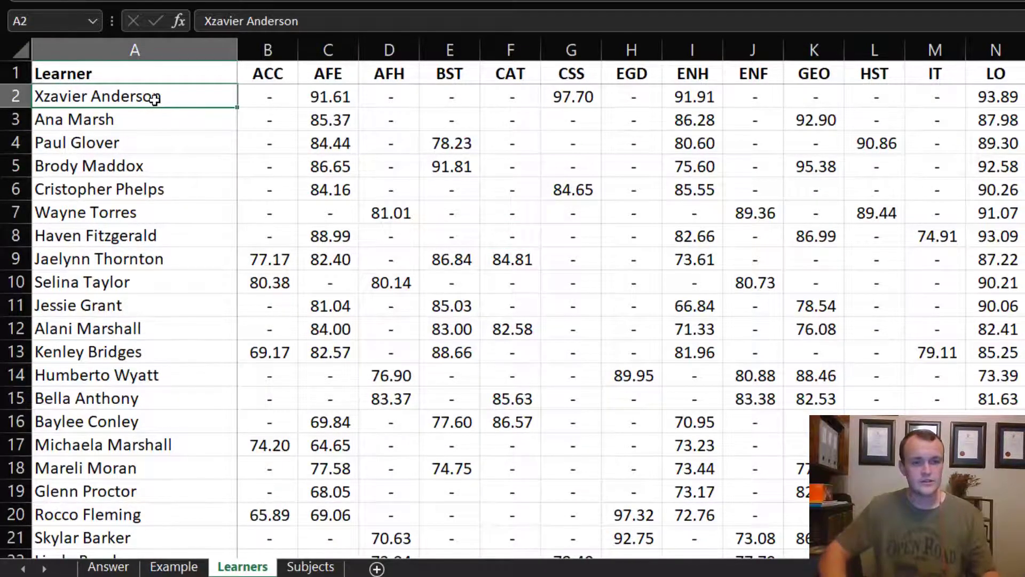
{"action": "key", "text": "ctrl+shift+Down"}
{"action": "scroll", "coordinate": [288, 333], "scroll_direction": "up", "scroll_amount": 7}
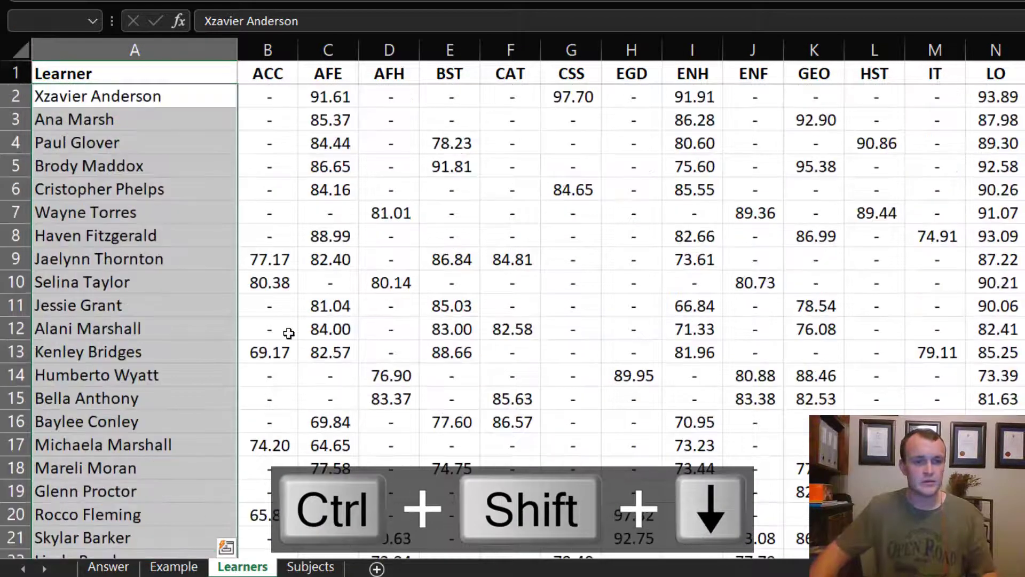
{"action": "left_click", "coordinate": [260, 158]}
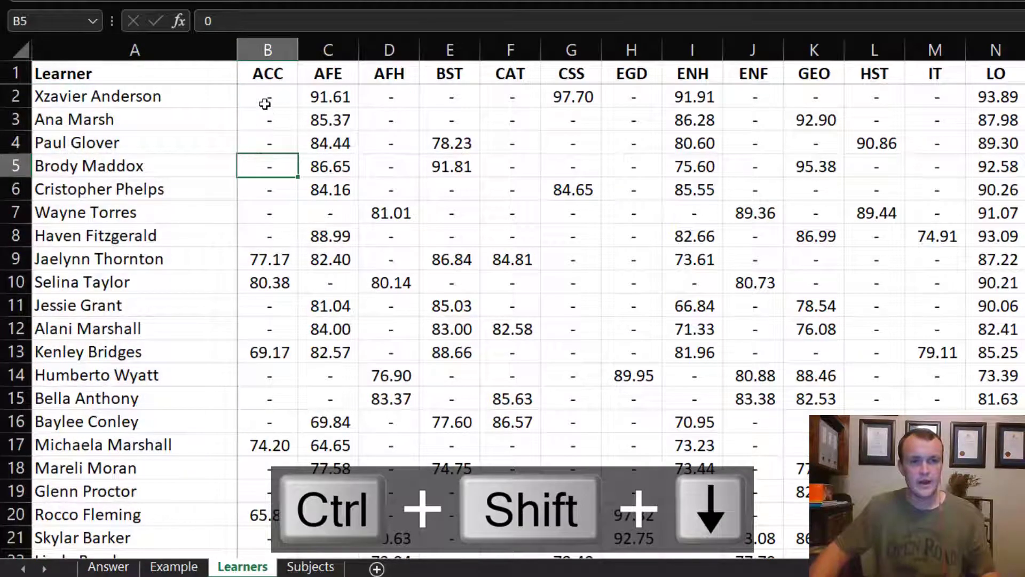
{"action": "left_click_drag", "start_coordinate": [265, 99], "coordinate": [1020, 304]}
{"action": "left_click", "coordinate": [650, 279]}
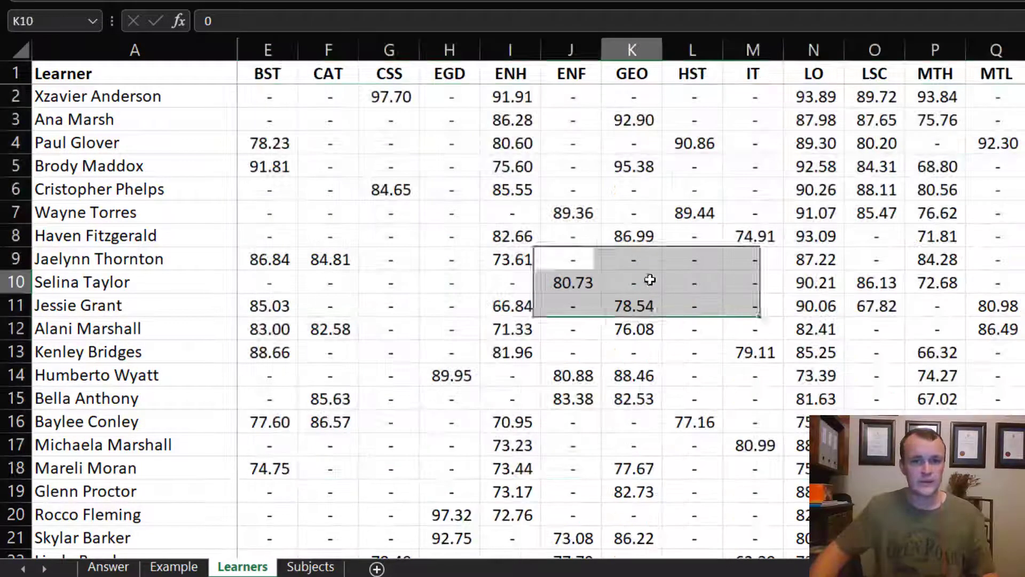
{"action": "key", "text": "ctrl+Left"}
{"action": "key", "text": "ctrl+Up"}
{"action": "key", "text": "Right"}
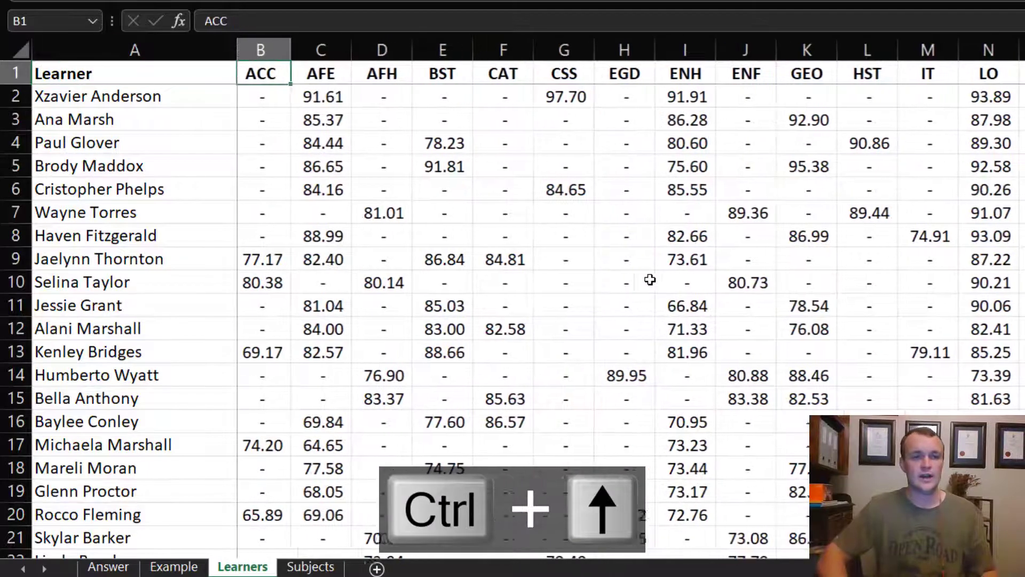
{"action": "key", "text": "Down"}
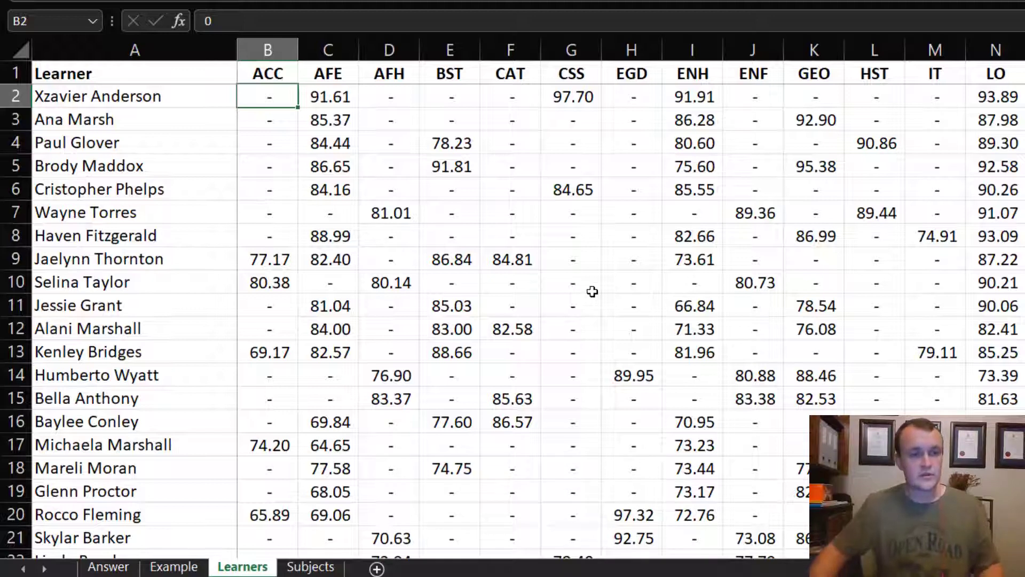
{"action": "key", "text": "alt+shift"}
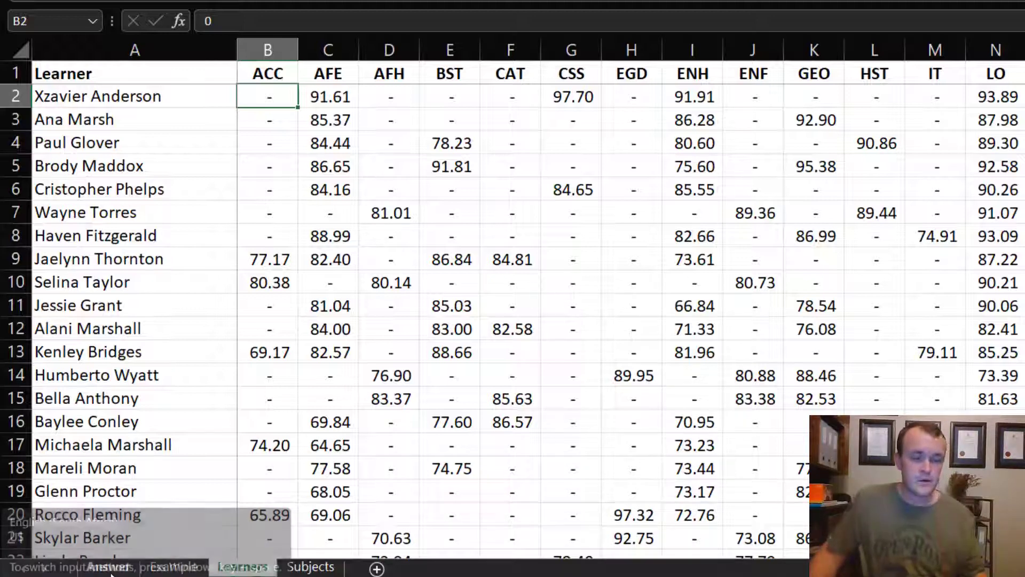
Link cell A1 of the Answer sheet to Learners!A1 and fill the formula down to row 28
{"action": "left_click", "coordinate": [119, 567]}
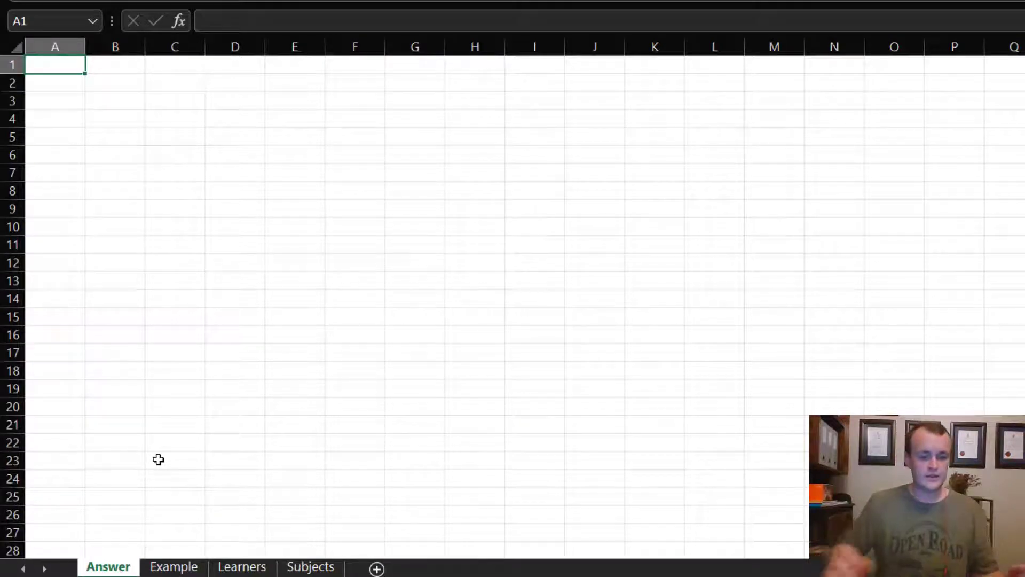
{"action": "type", "text": "="}
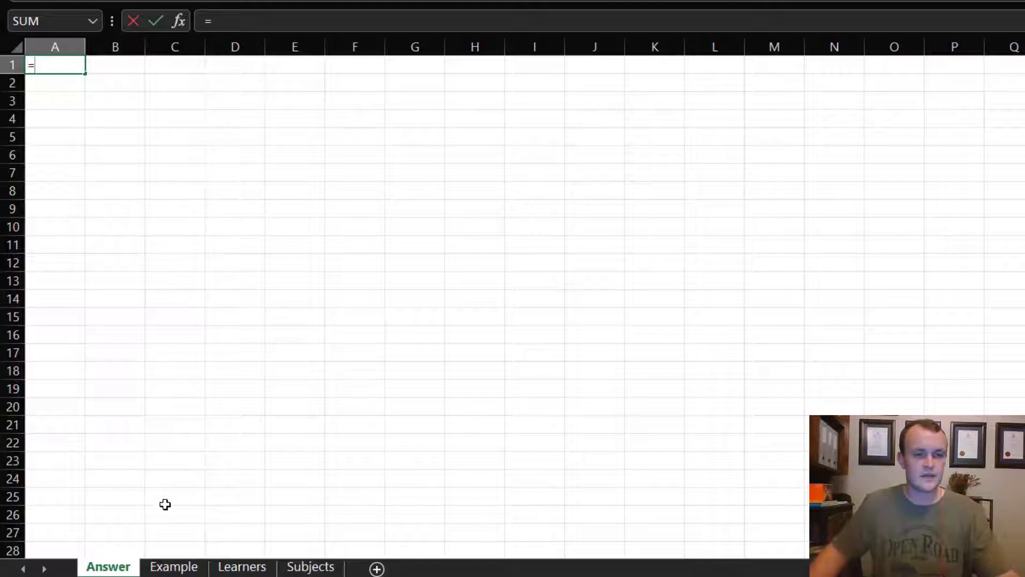
{"action": "left_click", "coordinate": [232, 566]}
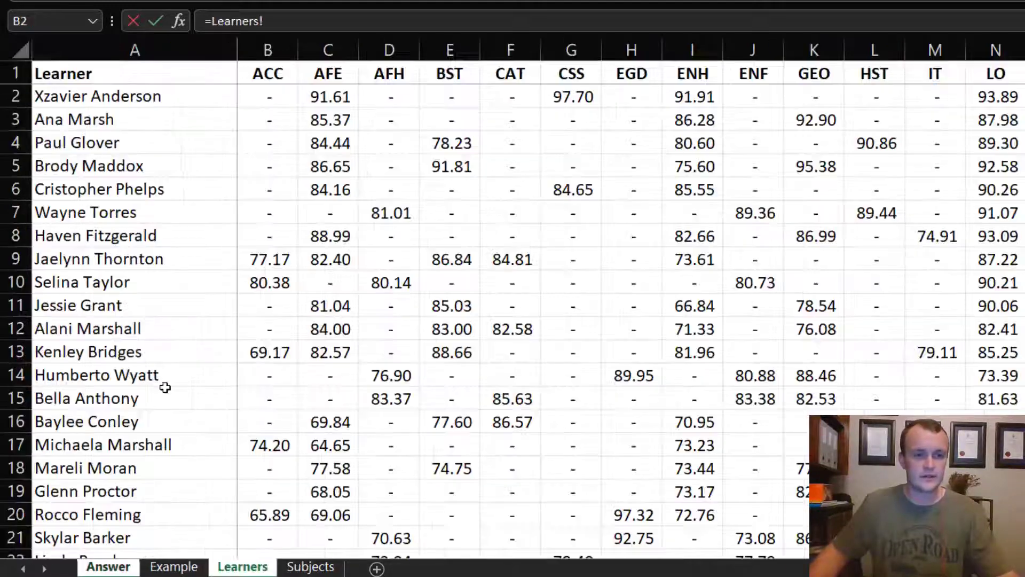
{"action": "left_click", "coordinate": [93, 79]}
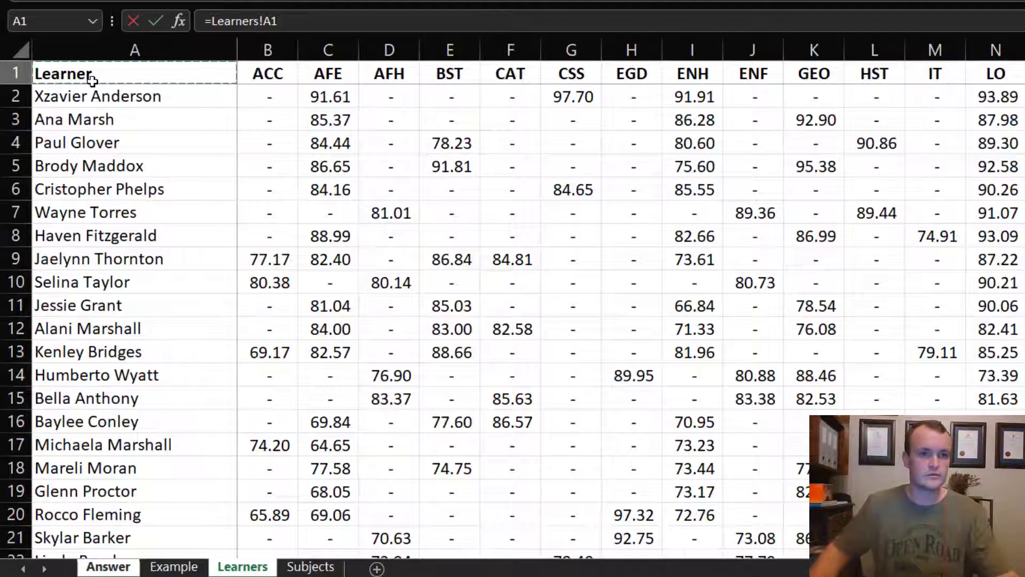
{"action": "key", "text": "Return"}
{"action": "left_click", "coordinate": [78, 75]}
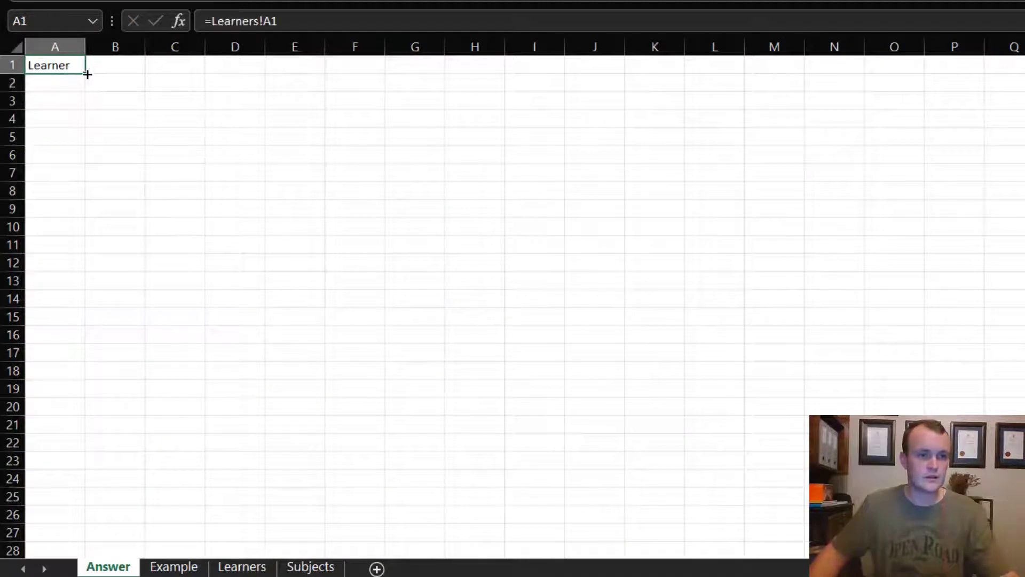
{"action": "left_click_drag", "start_coordinate": [87, 74], "coordinate": [158, 553]}
{"action": "left_click", "coordinate": [160, 550]}
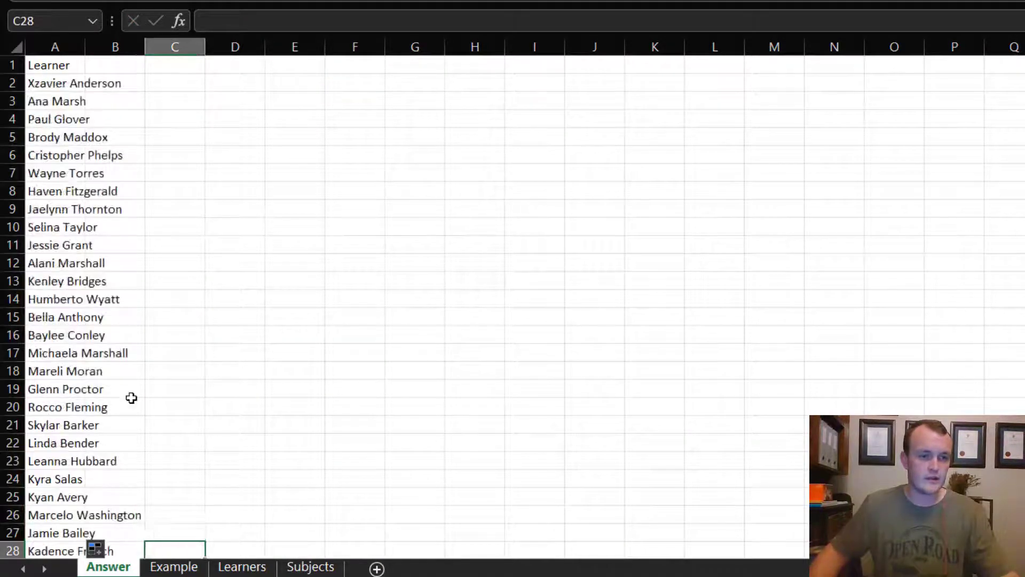
Extend the linked learner names in column A down to row 41 and fit the column width to them
{"action": "scroll", "coordinate": [107, 384], "scroll_direction": "down", "scroll_amount": 4}
{"action": "left_click", "coordinate": [54, 263]}
{"action": "scroll", "coordinate": [99, 220], "scroll_direction": "down", "scroll_amount": 4}
{"action": "left_click", "coordinate": [96, 119]}
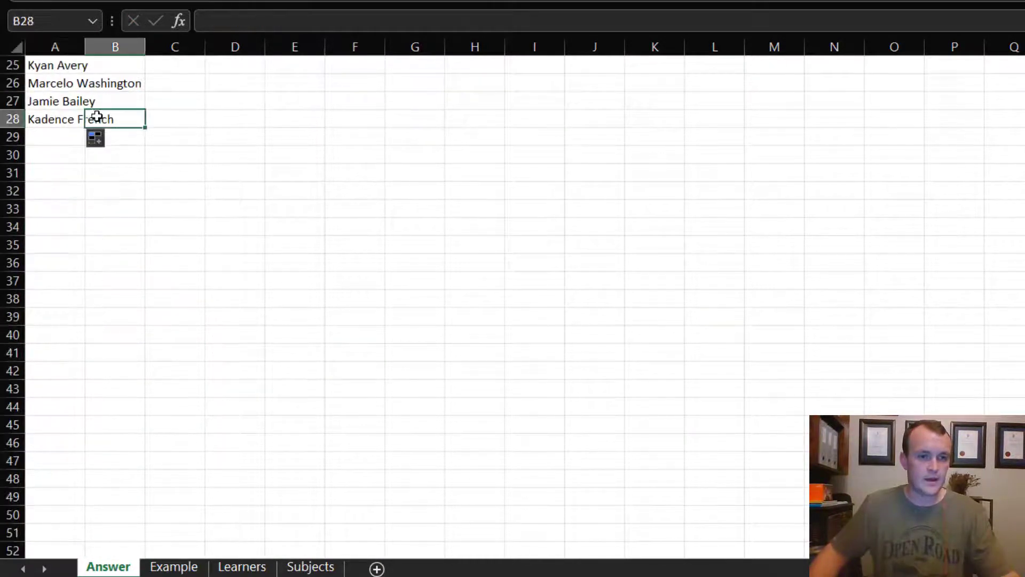
{"action": "left_click", "coordinate": [57, 121]}
{"action": "left_click_drag", "start_coordinate": [85, 128], "coordinate": [91, 363]}
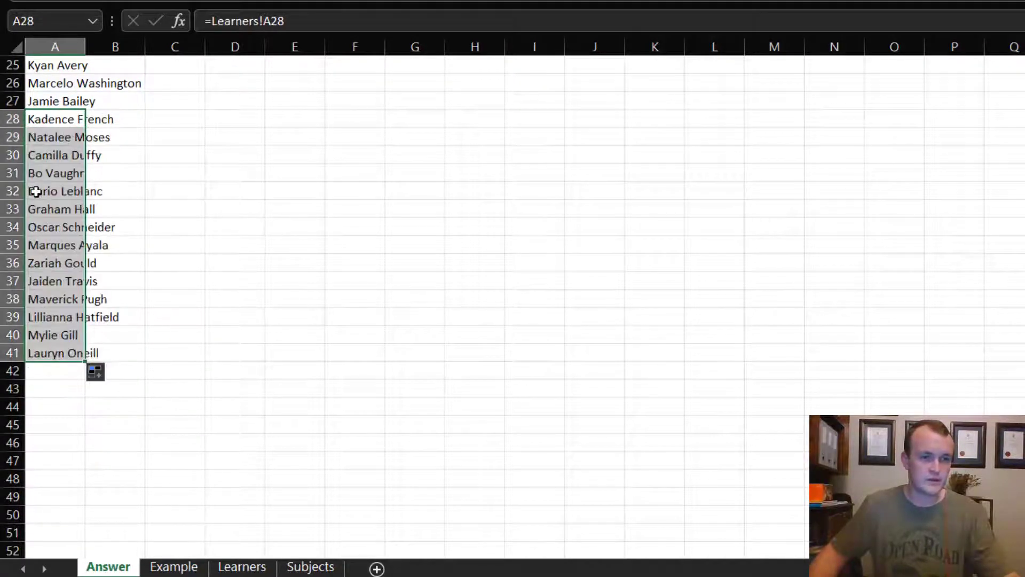
{"action": "double_click", "coordinate": [85, 43]}
{"action": "scroll", "coordinate": [222, 222], "scroll_direction": "up", "scroll_amount": 8}
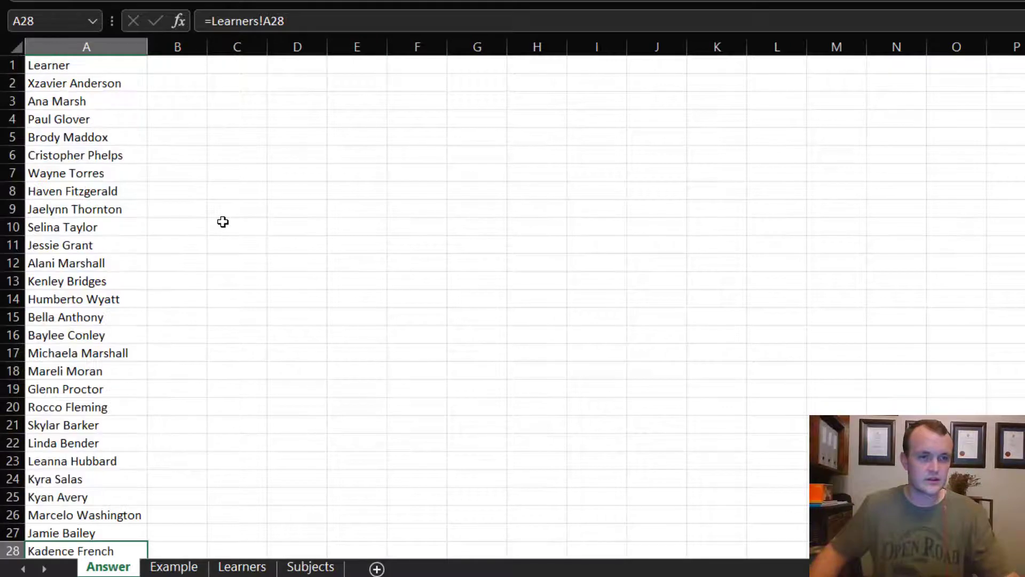
Make the Learner heading bold and add the bold headings Text in B1 and Count in C1
{"action": "left_click", "coordinate": [50, 64]}
{"action": "key", "text": "ctrl+b"}
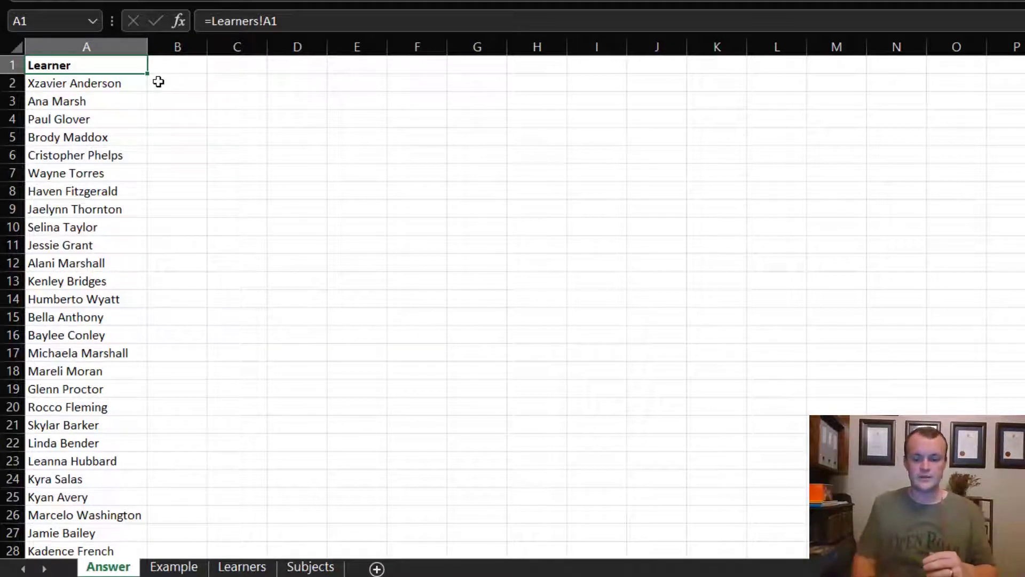
{"action": "key", "text": "Right"}
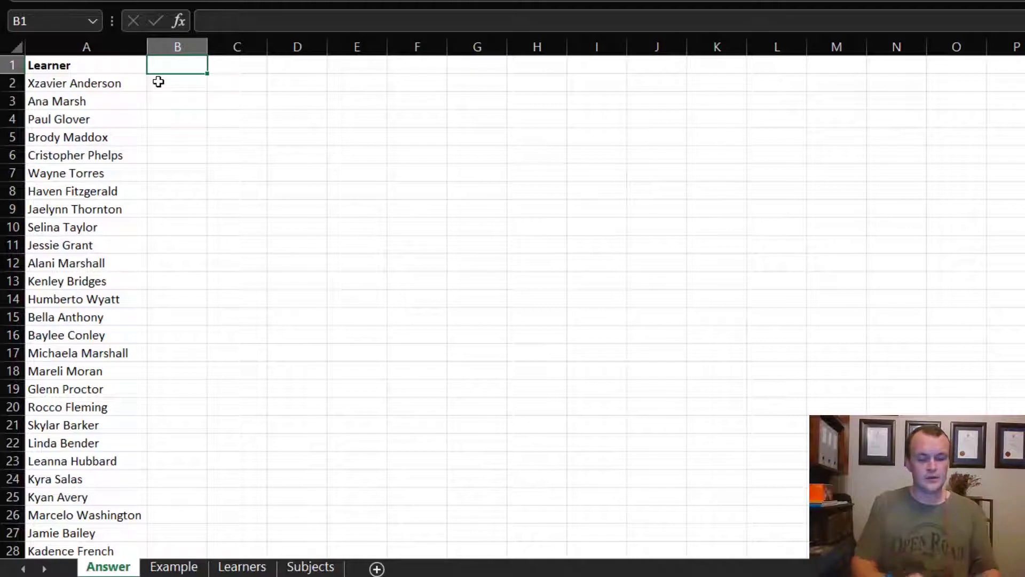
{"action": "key", "text": "Return"}
{"action": "key", "text": "Up"}
{"action": "key", "text": "ctrl+b"}
{"action": "key", "text": "Right"}
{"action": "type", "text": "Count"}
{"action": "key", "text": "Right"}
{"action": "key", "text": "Left"}
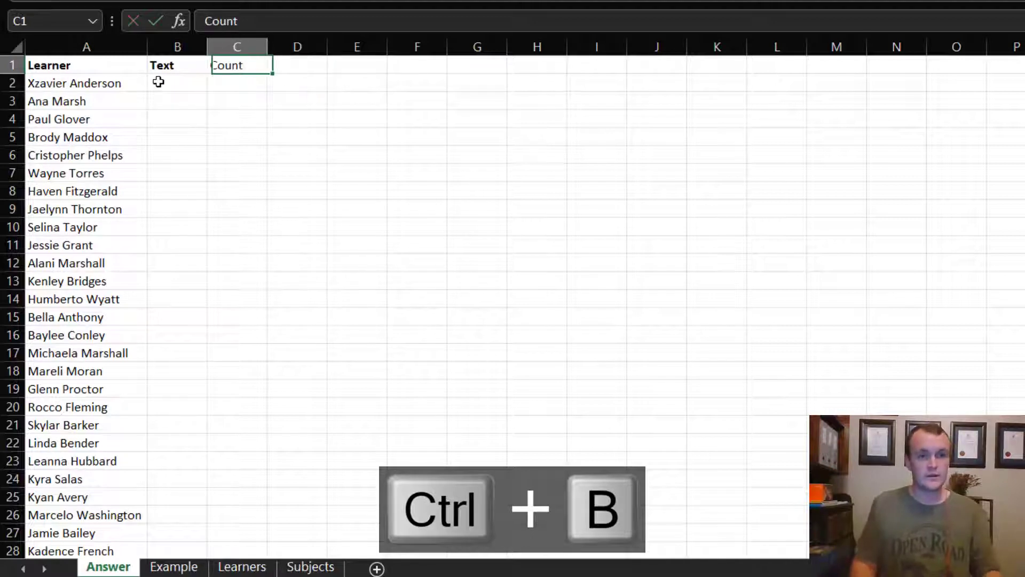
{"action": "key", "text": "ctrl+b"}
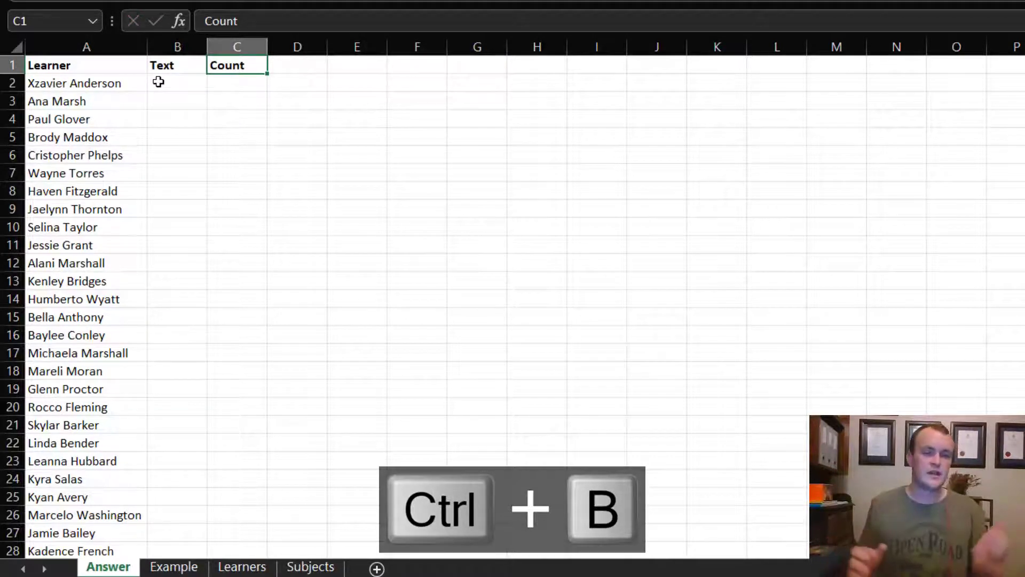
Add the bold heading Subjects in cell D1
{"action": "key", "text": "Right"}
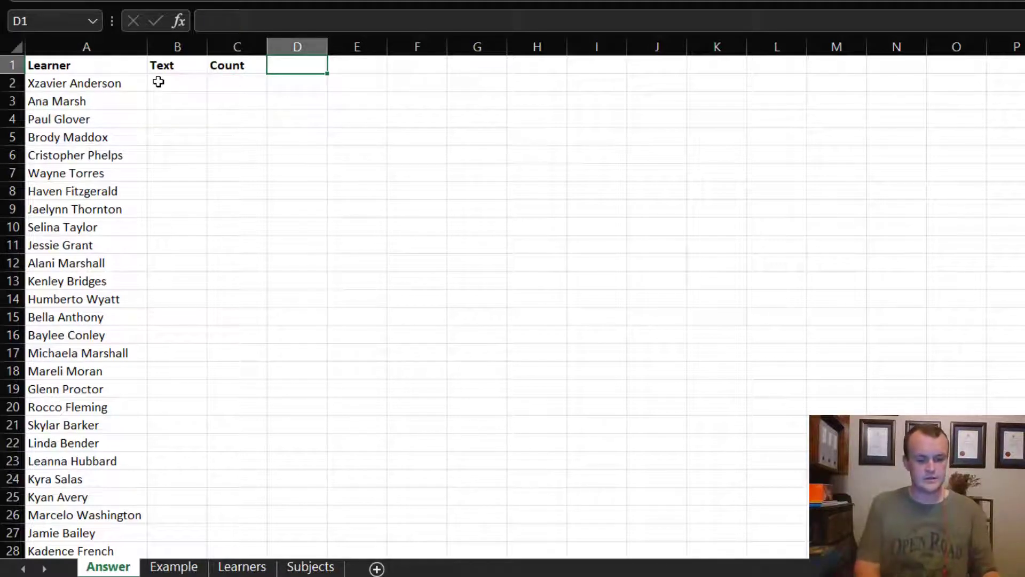
{"action": "type", "text": "Subjects"}
{"action": "key", "text": "Return"}
{"action": "key", "text": "Up"}
{"action": "key", "text": "Left"}
{"action": "key", "text": "Right"}
{"action": "key", "text": "ctrl+b"}
Begin an IF formula in D2 of the Answer sheet with the logical test Learners!B2>79.49
{"action": "key", "text": "Down"}
{"action": "key", "text": "Left"}
{"action": "key", "text": "Right"}
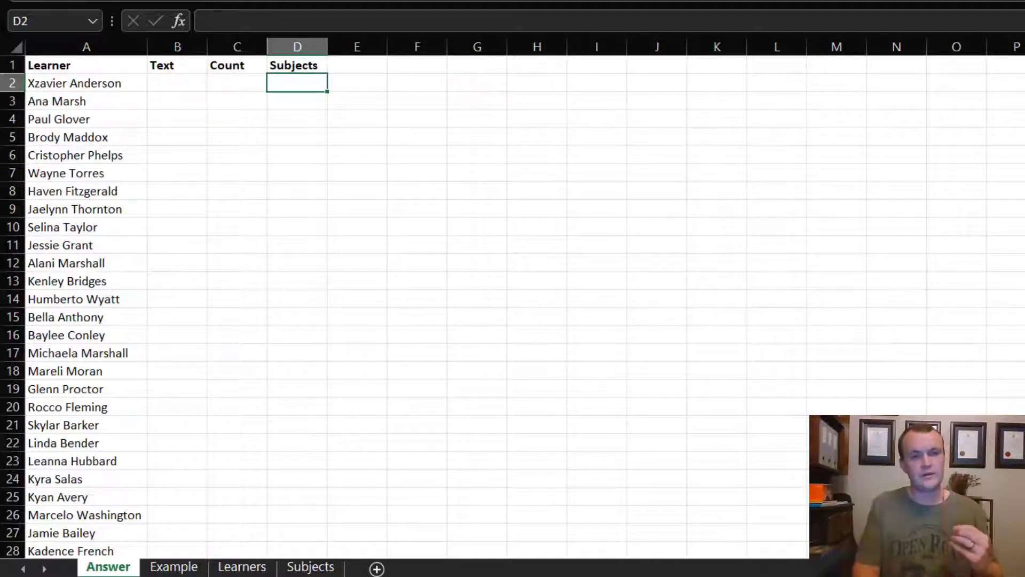
{"action": "type", "text": "="}
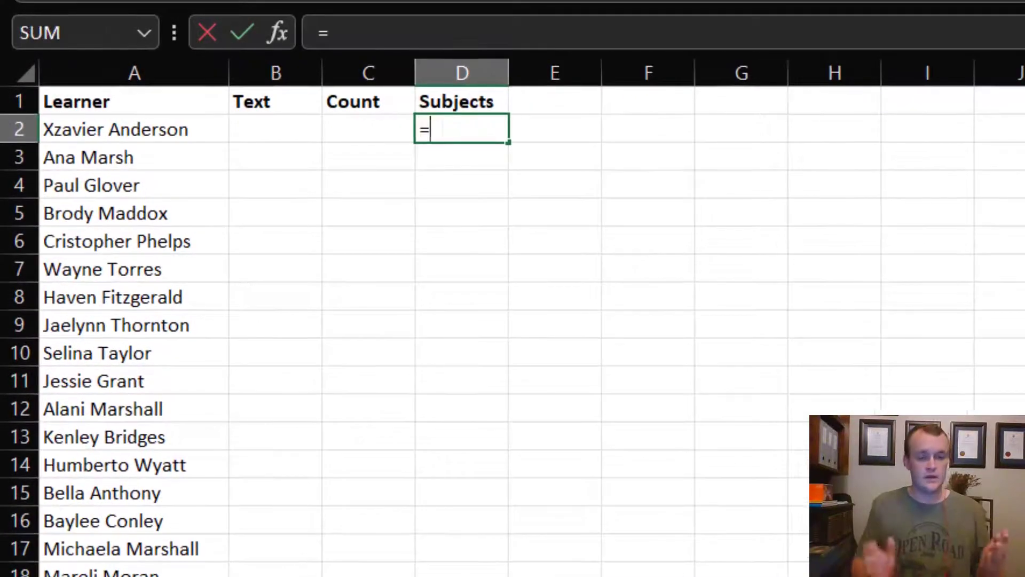
{"action": "type", "text": "if("}
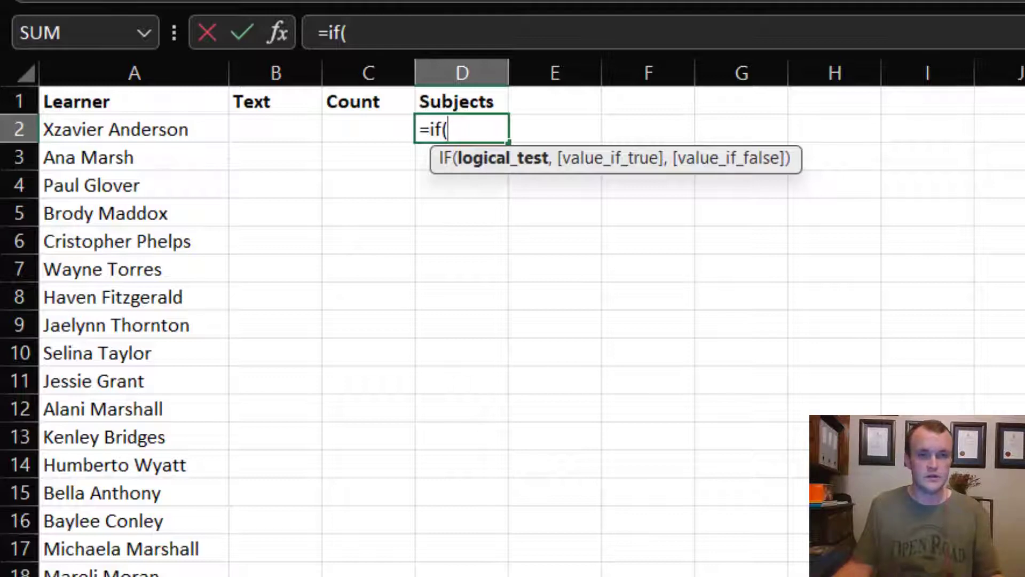
{"action": "key", "text": "ctrl+Page_Down"}
{"action": "left_click", "coordinate": [390, 155]}
{"action": "key", "text": "Left"}
{"action": "key", "text": "Up"}
{"action": "key", "text": "Right"}
{"action": "key", "text": "Down"}
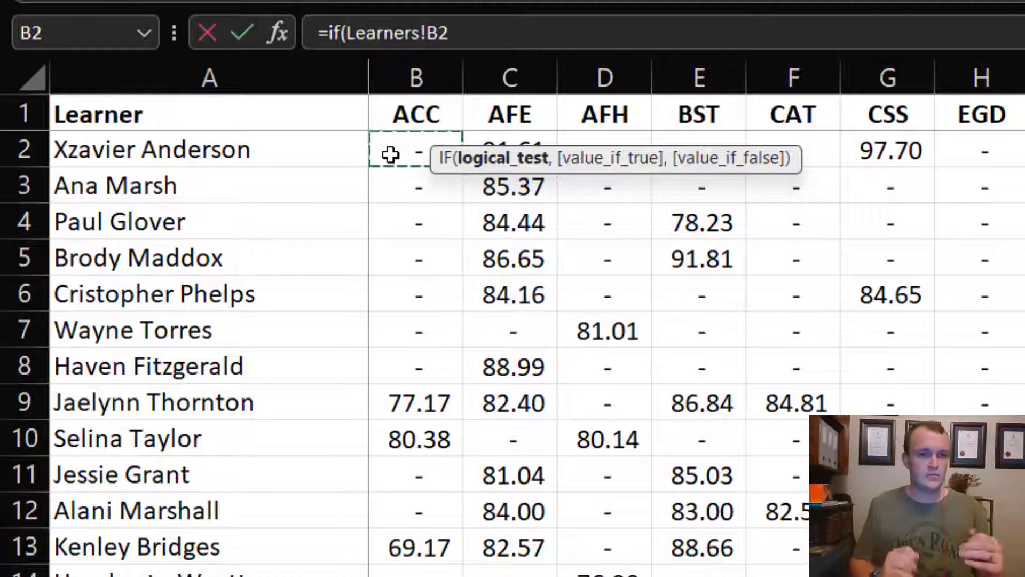
{"action": "type", "text": ">79"}
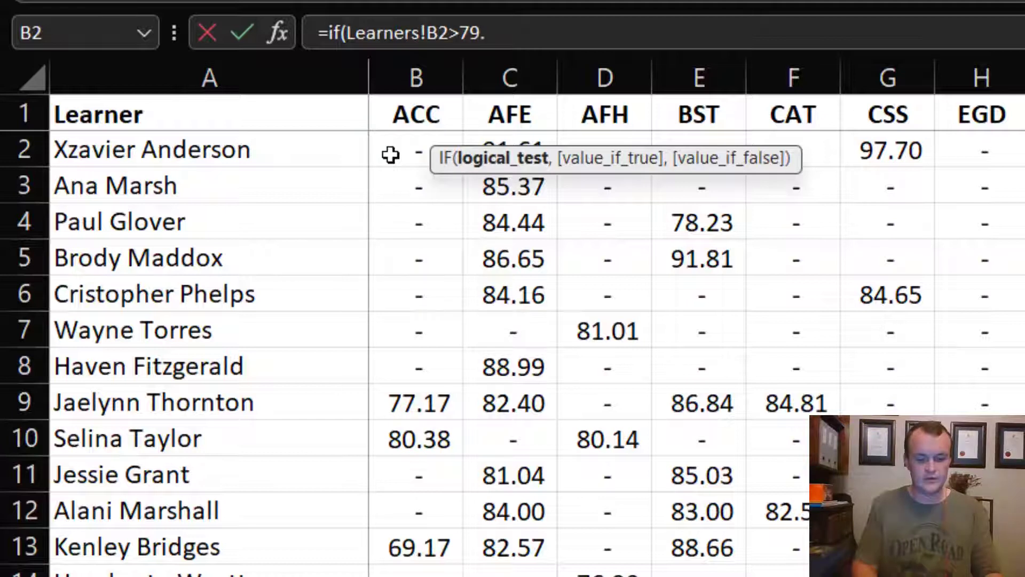
{"action": "type", "text": ".59"}
{"action": "key", "text": "BackSpace"}
{"action": "key", "text": "BackSpace"}
{"action": "type", "text": "49"}
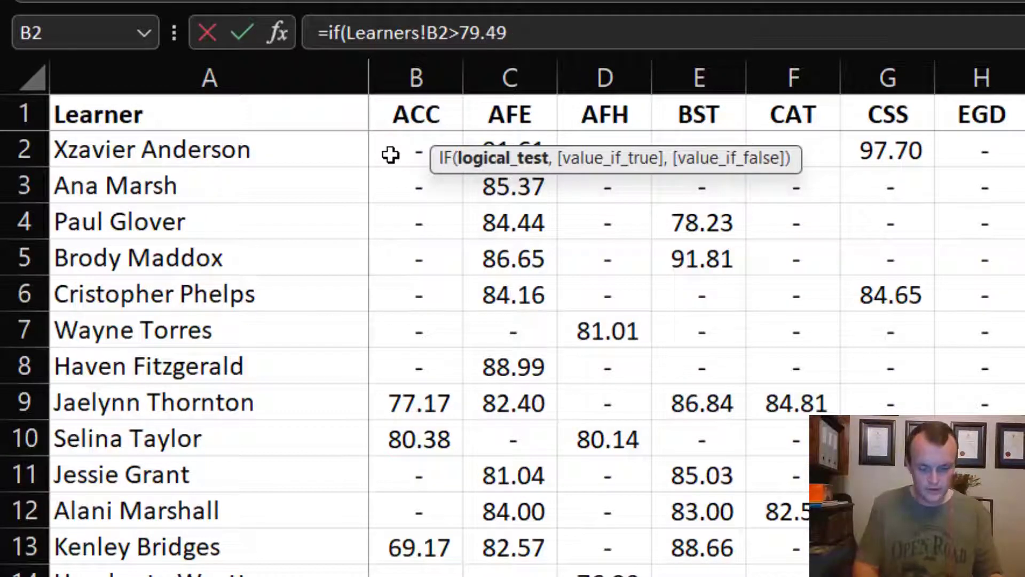
Set the IF formula's value if true to the subject code heading Learners!B$1, locking only the row
{"action": "type", "text": ","}
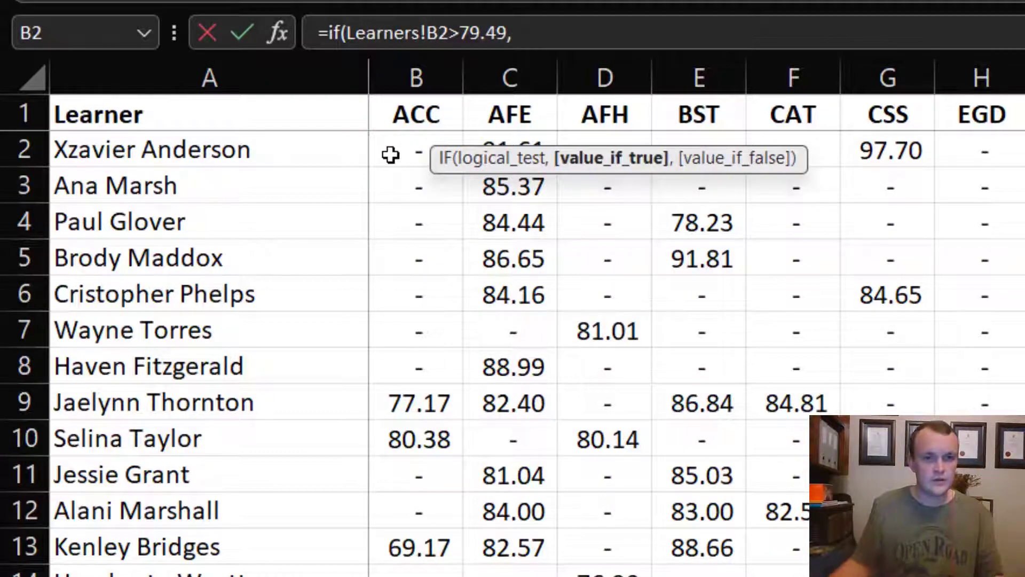
{"action": "left_click", "coordinate": [397, 114]}
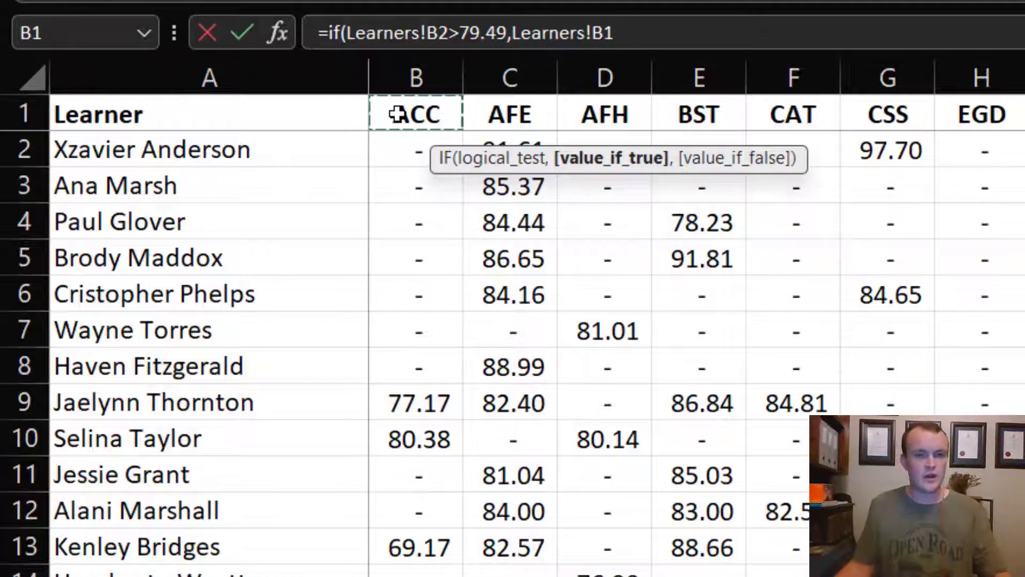
{"action": "key", "text": "F4"}
{"action": "key", "text": "F4"}
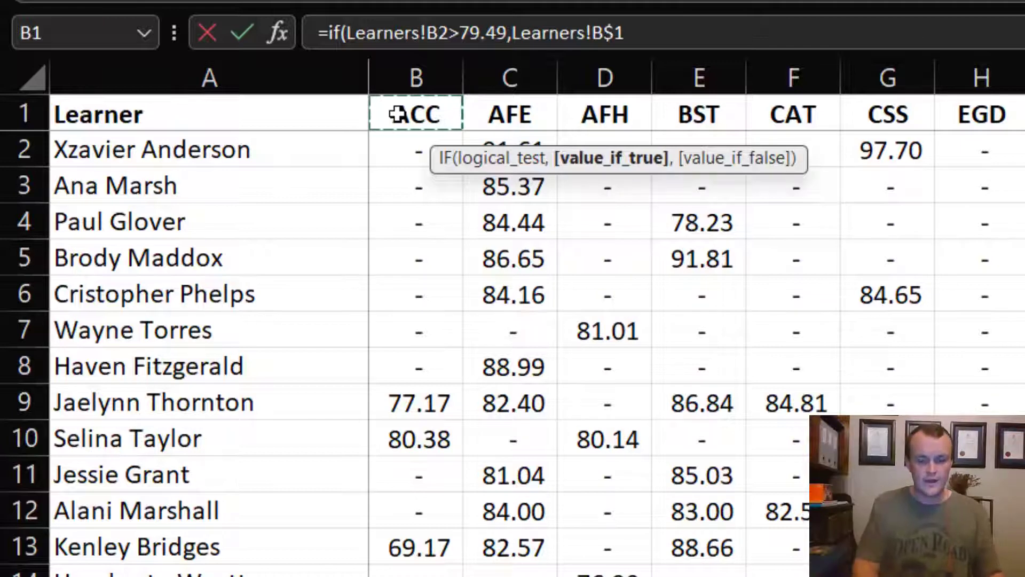
Complete the IF formula in D2 with empty text as the value if false
{"action": "type", "text": ","}
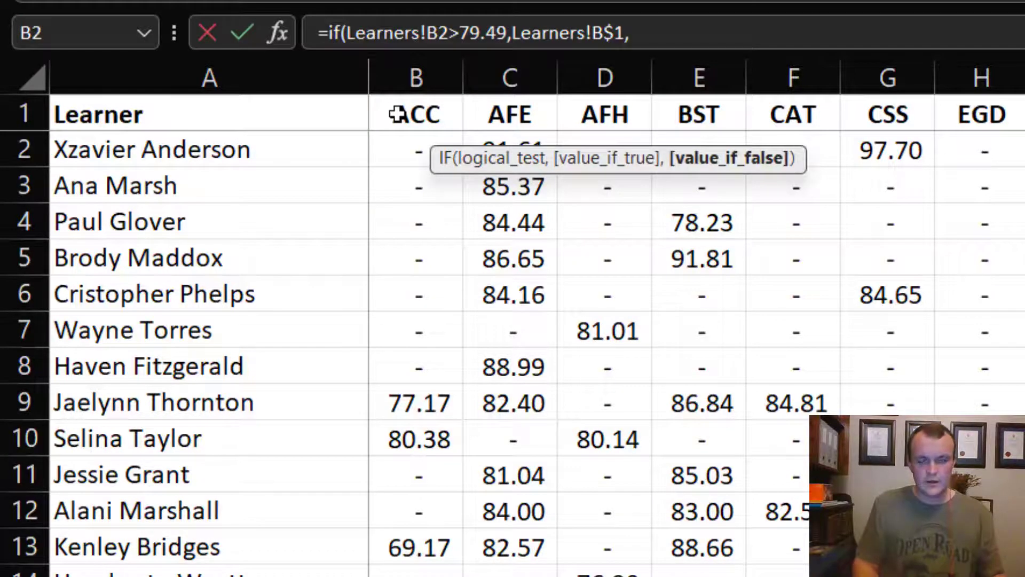
{"action": "type", "text": "\"\")"}
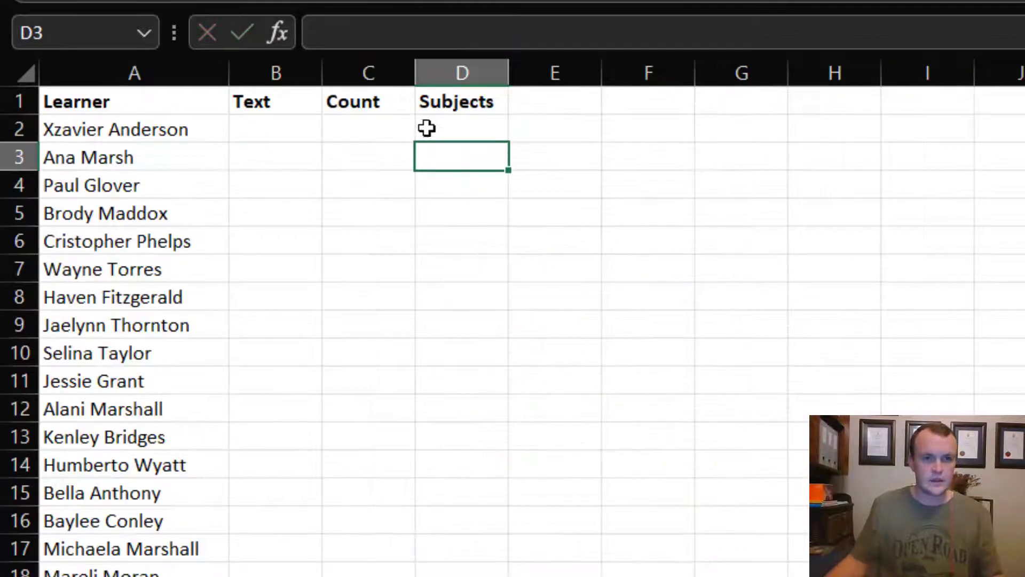
Fill the D2 formula across row 2 and compare the returned subject codes with the first learner's marks on the Learners sheet
{"action": "left_click", "coordinate": [427, 128]}
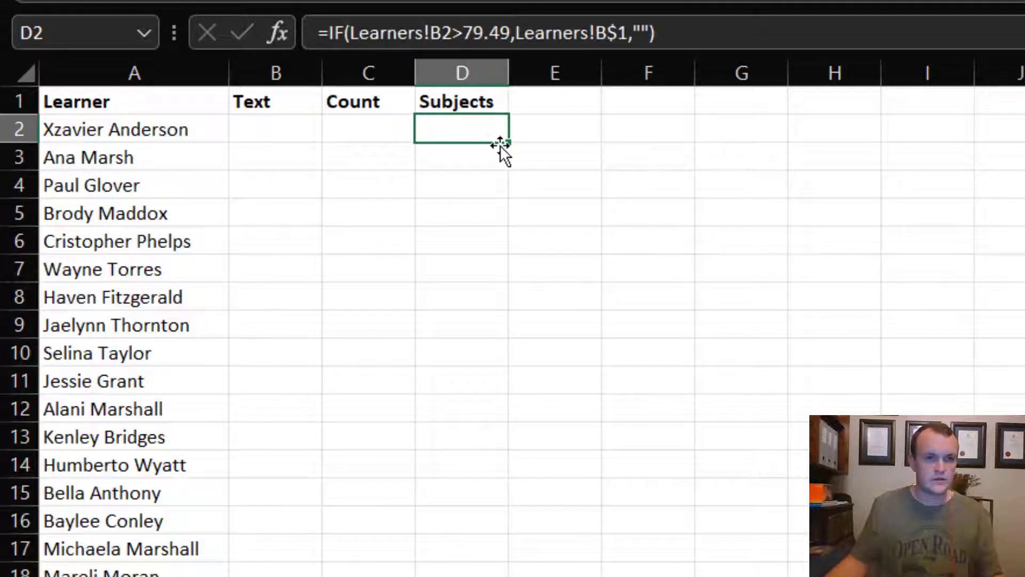
{"action": "left_click_drag", "start_coordinate": [512, 148], "coordinate": [1021, 134]}
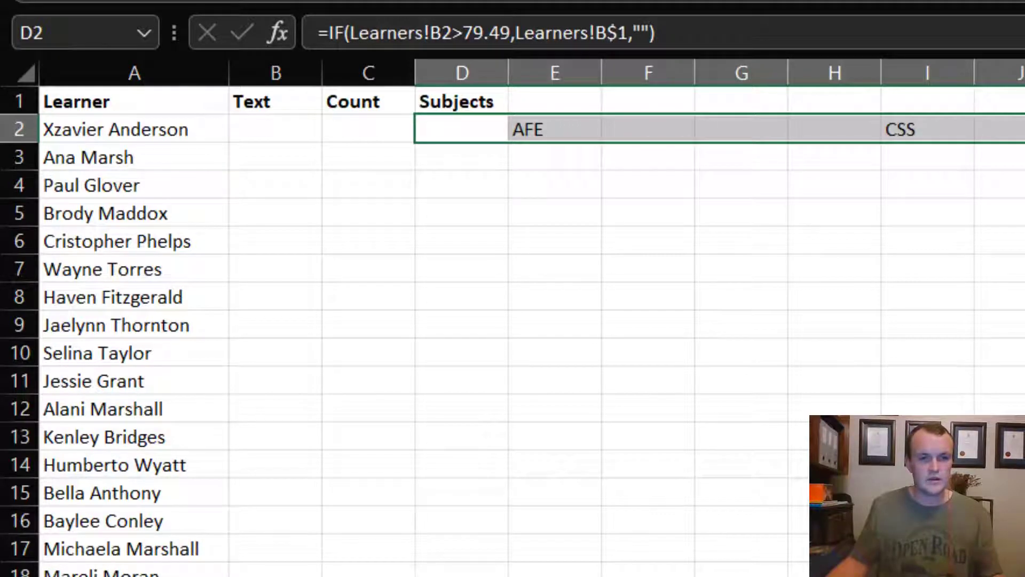
{"action": "key", "text": "ctrl+Page_Up"}
{"action": "left_click", "coordinate": [504, 141]}
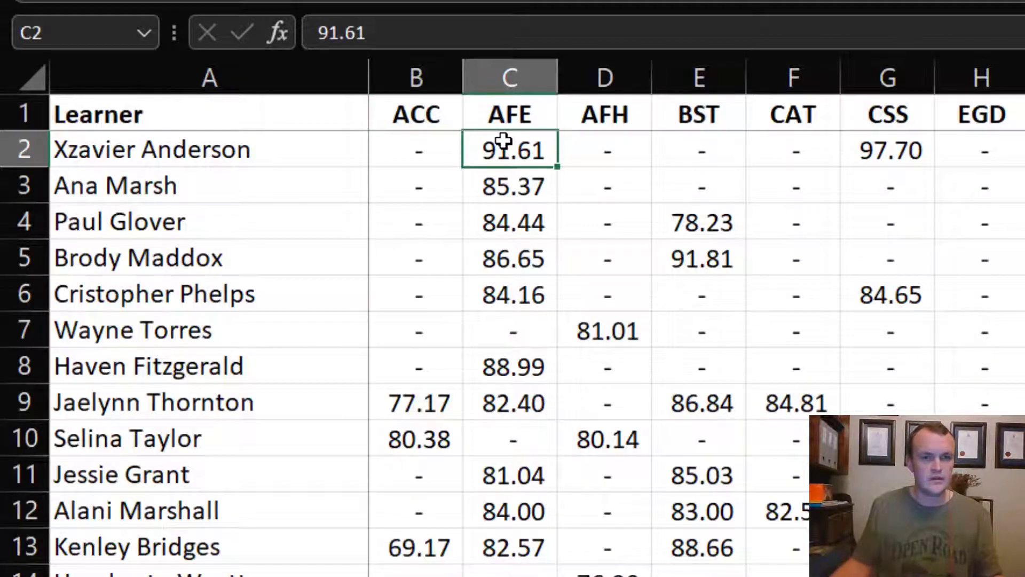
{"action": "left_click", "coordinate": [888, 145]}
{"action": "key", "text": "Right"}
{"action": "key", "text": "Right"}
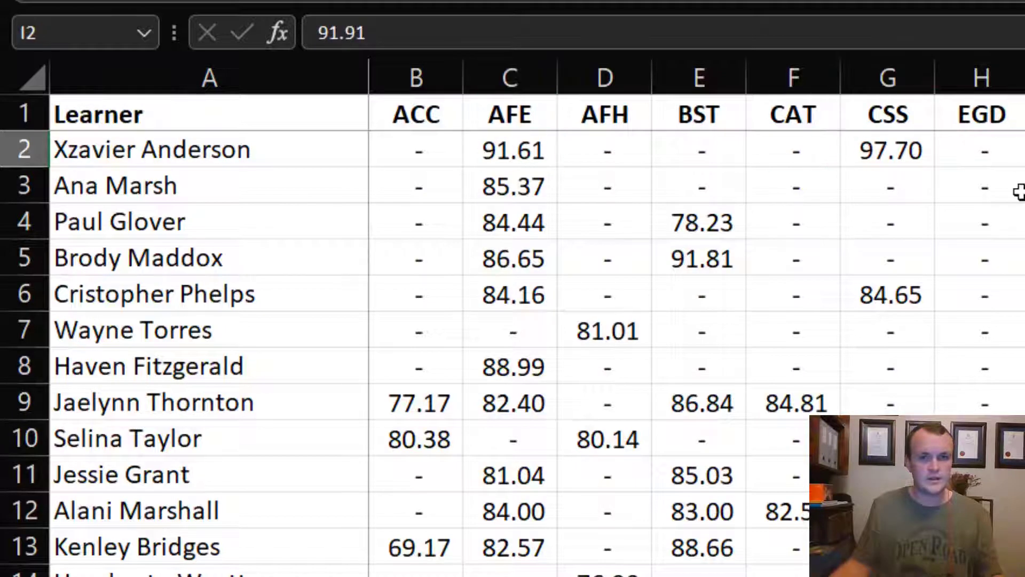
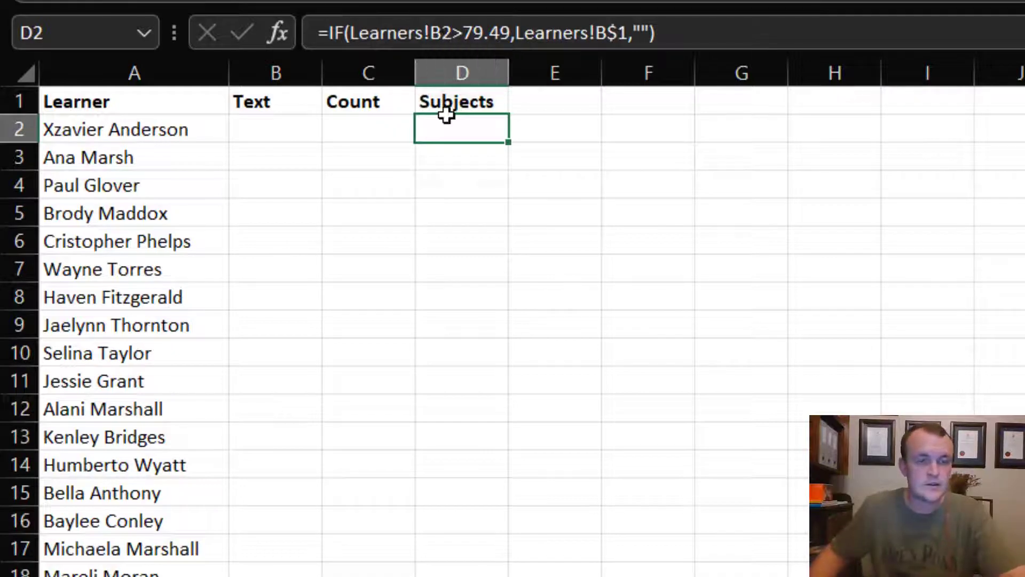
Change the logical test range in D2's IF formula to Learners!$B2:$T2, locking only the columns
{"action": "scroll", "coordinate": [445, 114], "scroll_direction": "down", "scroll_amount": 1}
{"action": "scroll", "coordinate": [406, 222], "scroll_direction": "up", "scroll_amount": 1}
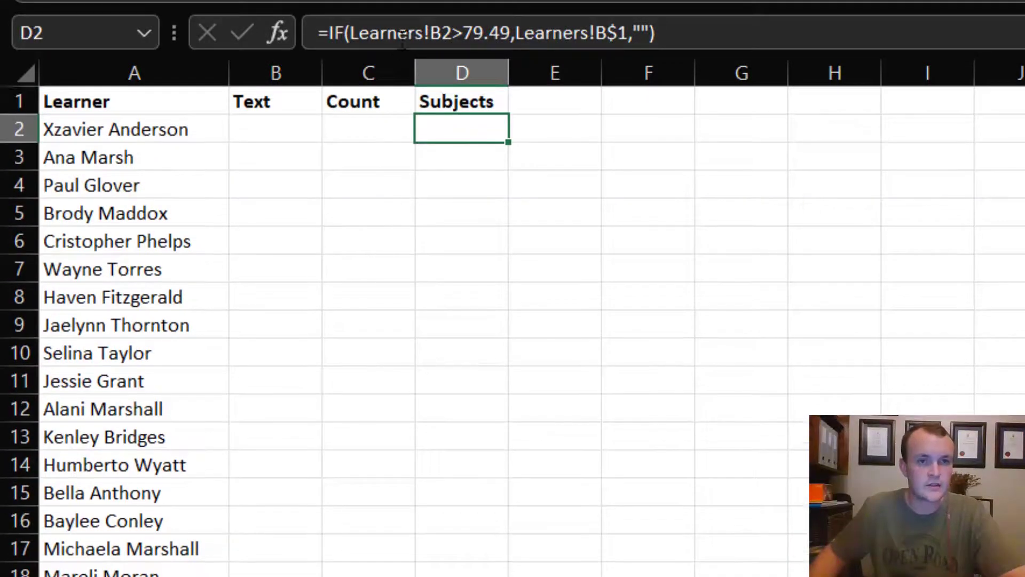
{"action": "left_click", "coordinate": [402, 33]}
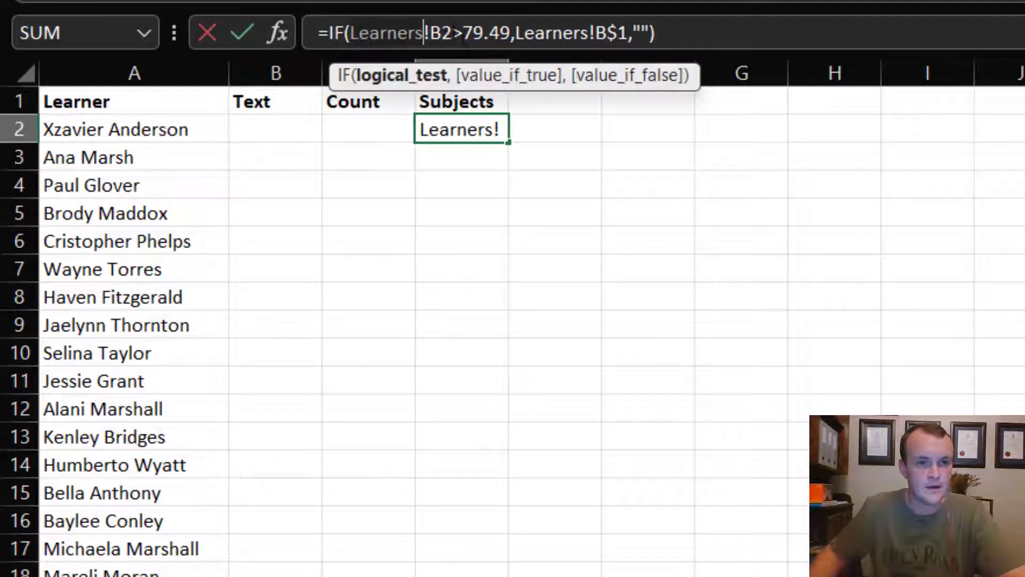
{"action": "left_click_drag", "start_coordinate": [453, 33], "coordinate": [511, 33]}
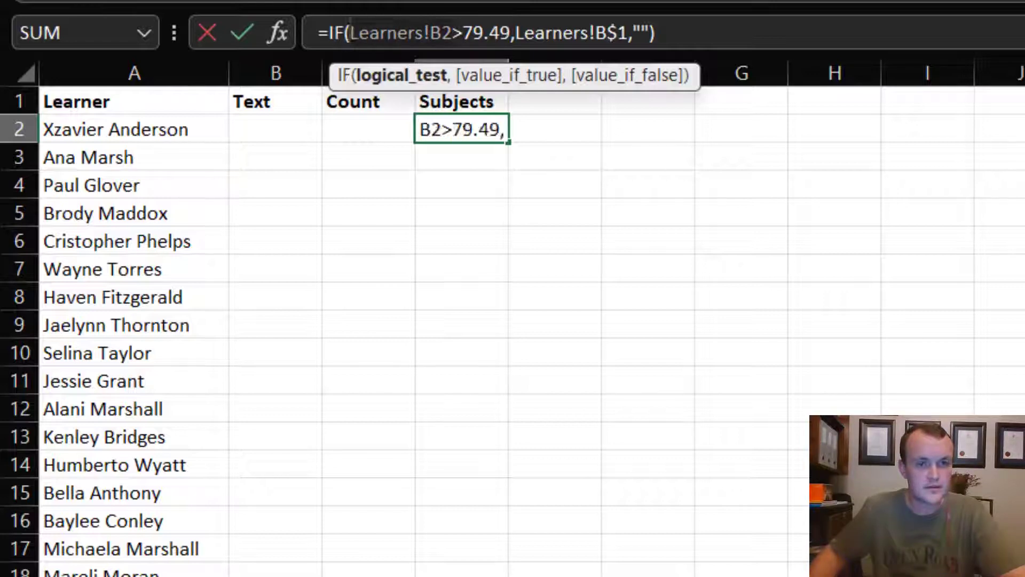
{"action": "left_click_drag", "start_coordinate": [350, 33], "coordinate": [453, 33]}
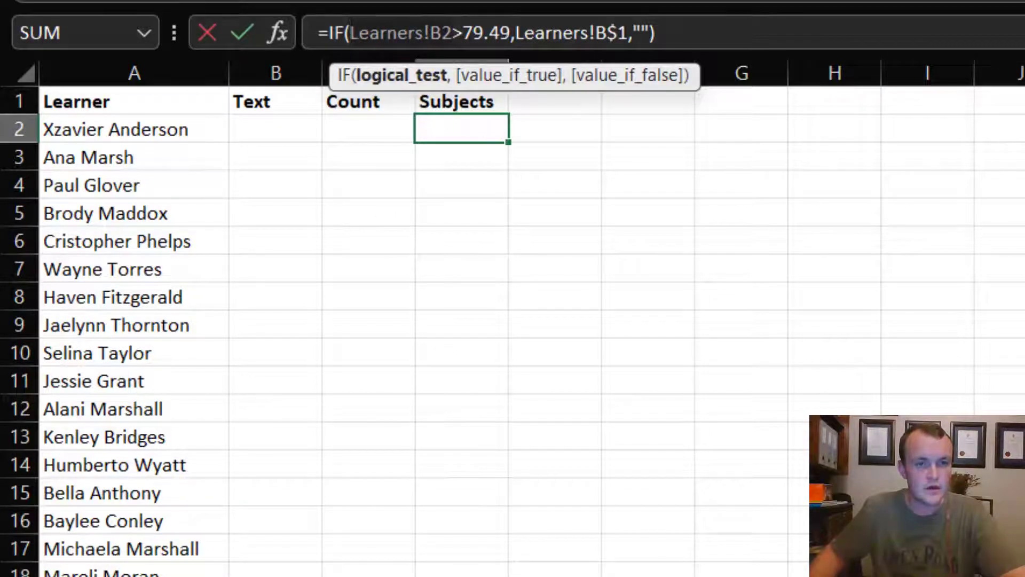
{"action": "key", "text": "ctrl+Page_Up"}
{"action": "left_click", "coordinate": [411, 140]}
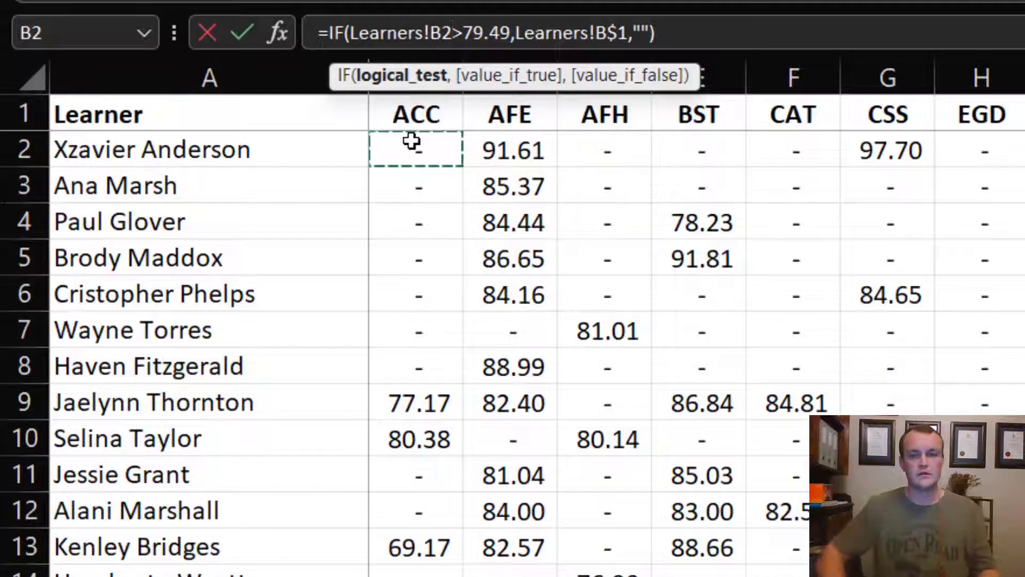
{"action": "key", "text": "ctrl+shift+Right"}
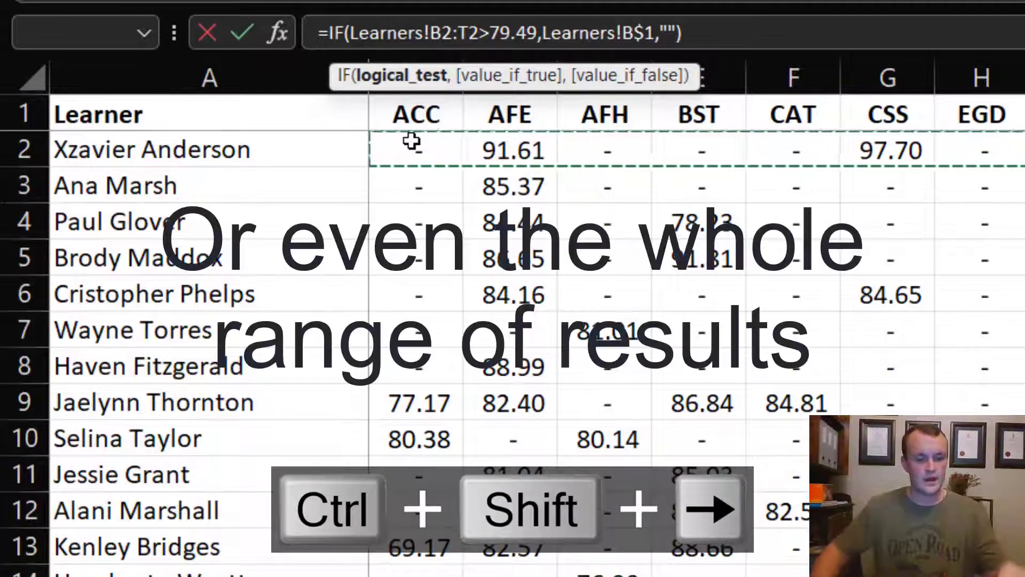
{"action": "key", "text": "F4"}
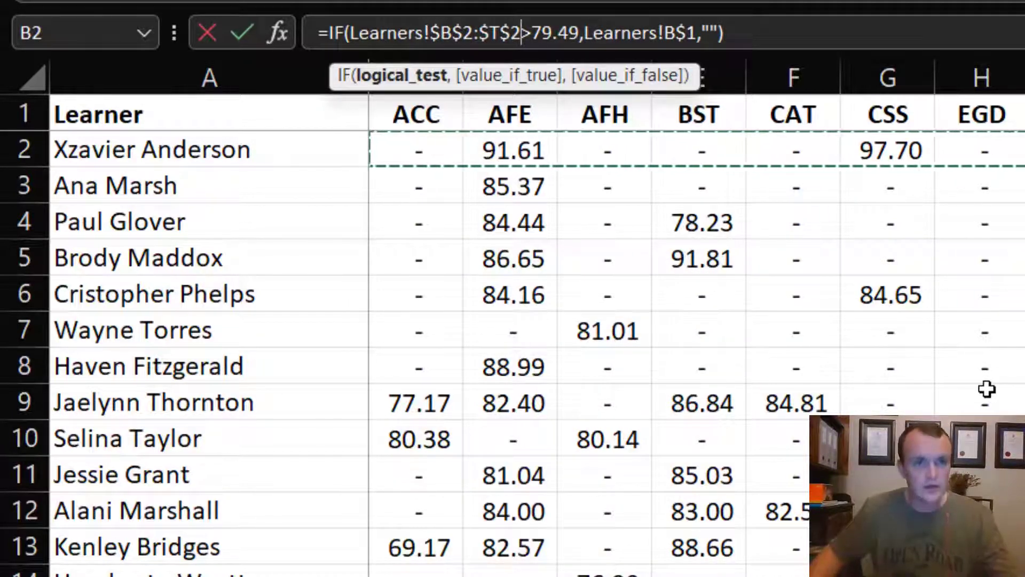
{"action": "key", "text": "F4"}
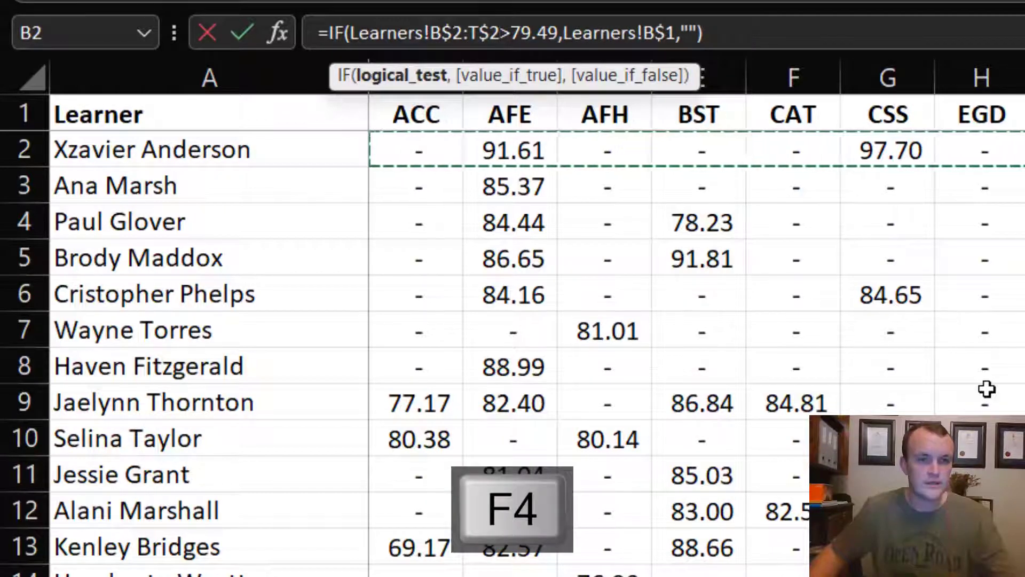
{"action": "key", "text": "F4"}
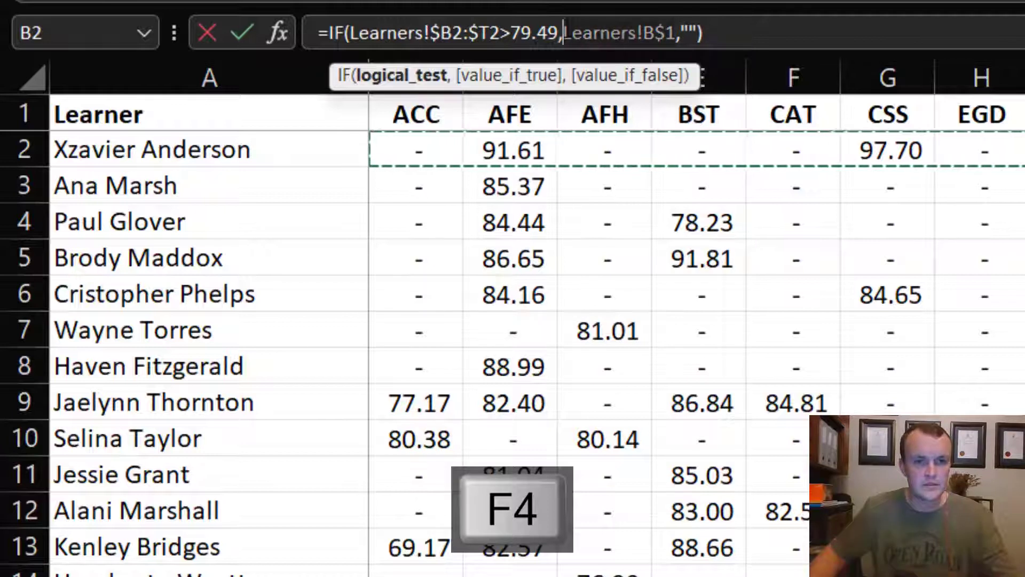
Replace the IF formula's value if true with the fully locked heading range Learners!$B$1:$T$1
{"action": "left_click", "coordinate": [564, 31]}
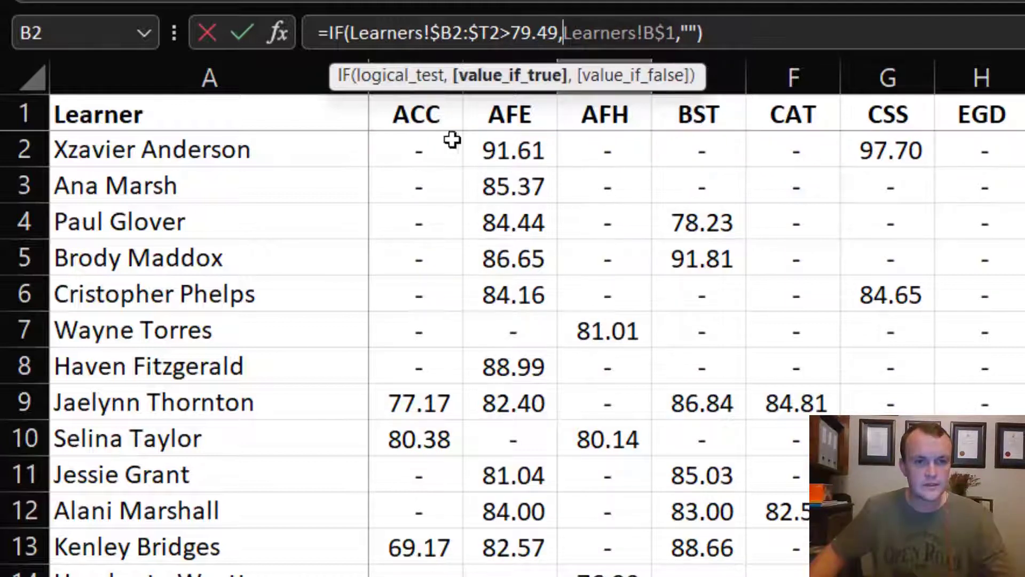
{"action": "left_click_drag", "start_coordinate": [407, 114], "coordinate": [1024, 113]}
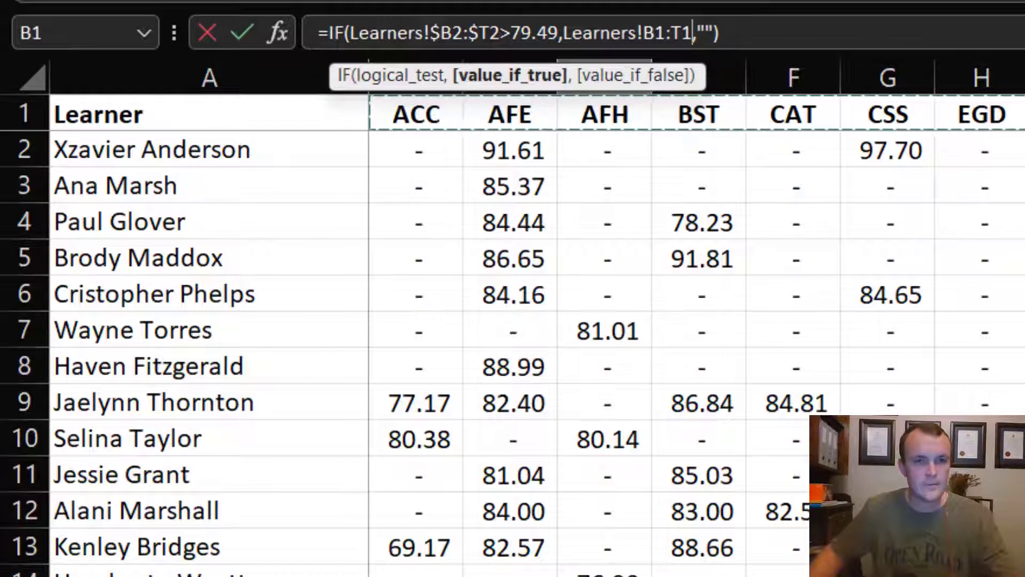
{"action": "key", "text": "F4"}
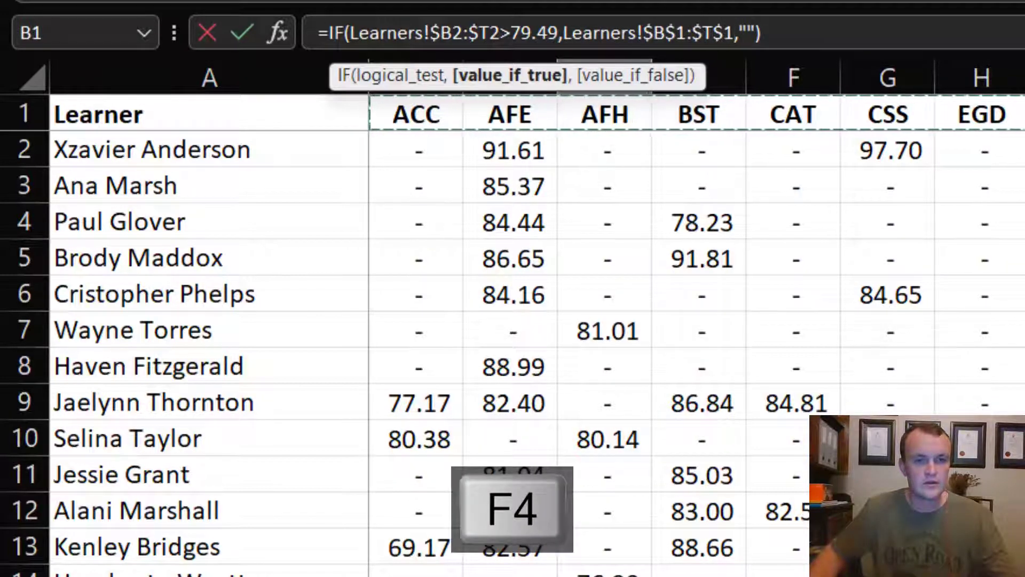
{"action": "key", "text": "Return"}
Fill the D2 formula down the Subjects column for all learners and check the spilled subject codes
{"action": "left_click", "coordinate": [555, 297]}
{"action": "left_click", "coordinate": [472, 140]}
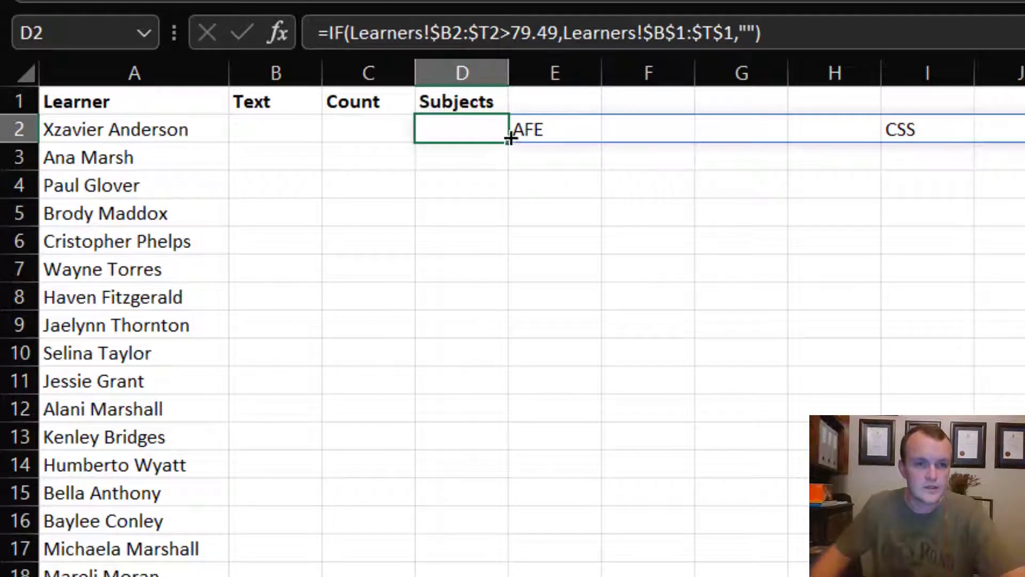
{"action": "left_click_drag", "start_coordinate": [507, 143], "coordinate": [465, 574]}
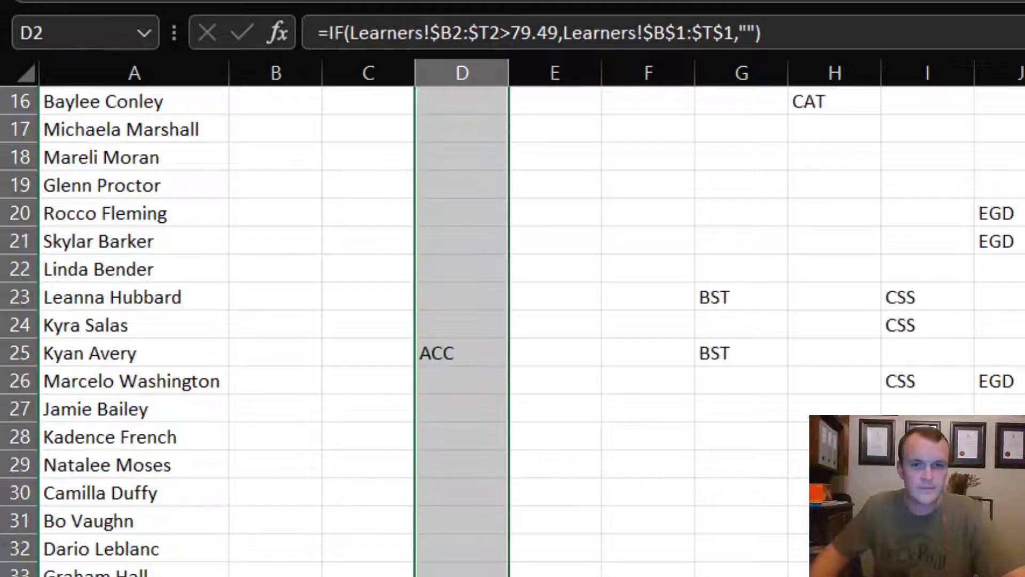
{"action": "scroll", "coordinate": [513, 331], "scroll_direction": "up", "scroll_amount": 5}
{"action": "scroll", "coordinate": [513, 331], "scroll_direction": "down", "scroll_amount": 2}
{"action": "scroll", "coordinate": [513, 332], "scroll_direction": "up", "scroll_amount": 2}
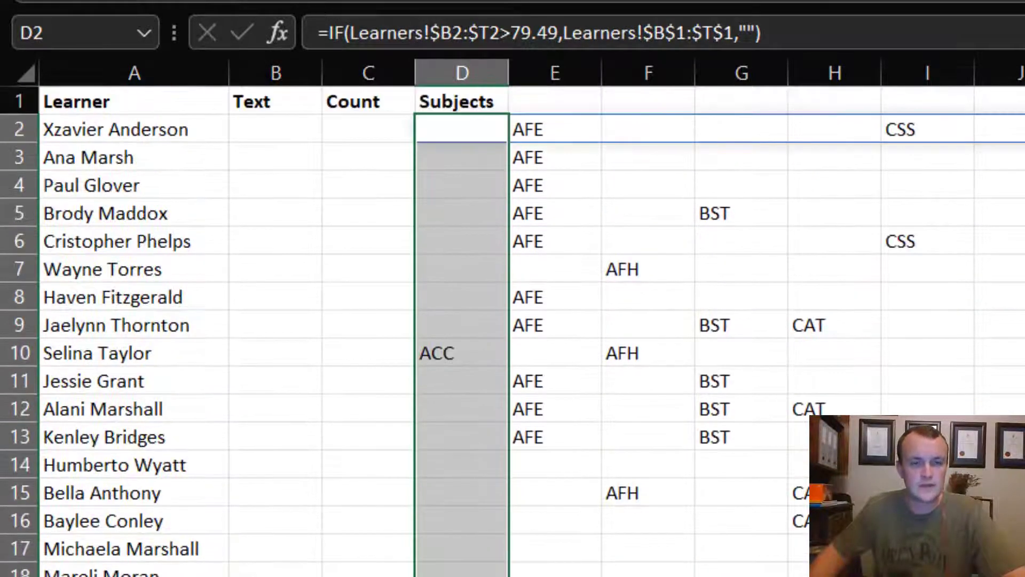
{"action": "left_click", "coordinate": [886, 355]}
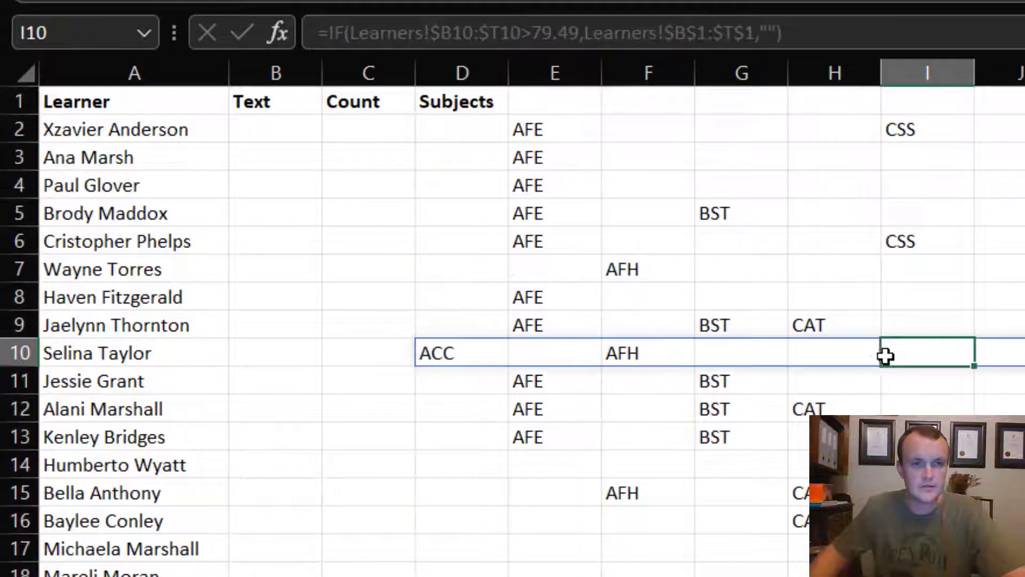
Wrap D2's IF formula in a LET function that assigns its result to the name subjectlist
{"action": "left_click", "coordinate": [454, 133]}
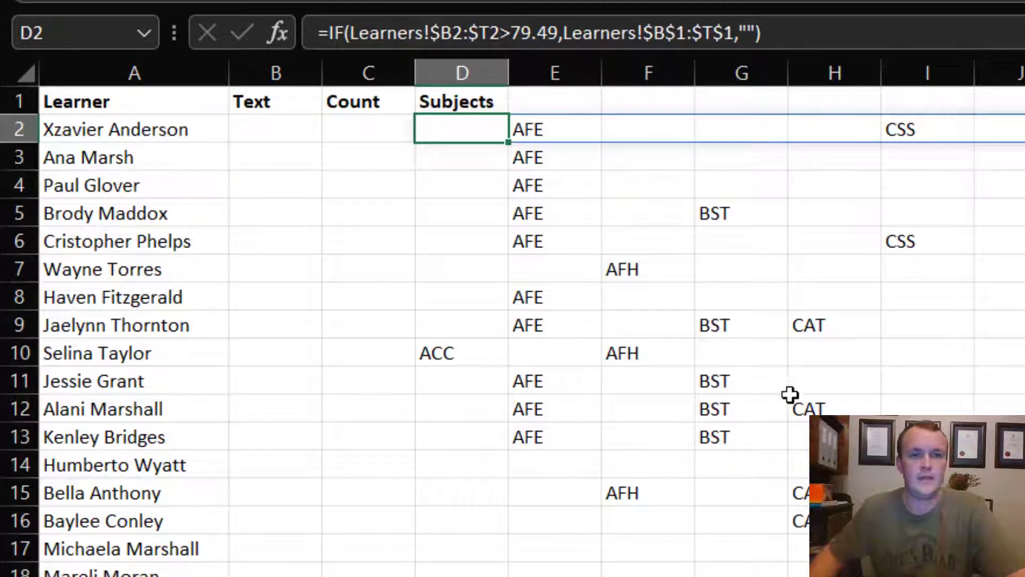
{"action": "left_click", "coordinate": [332, 33]}
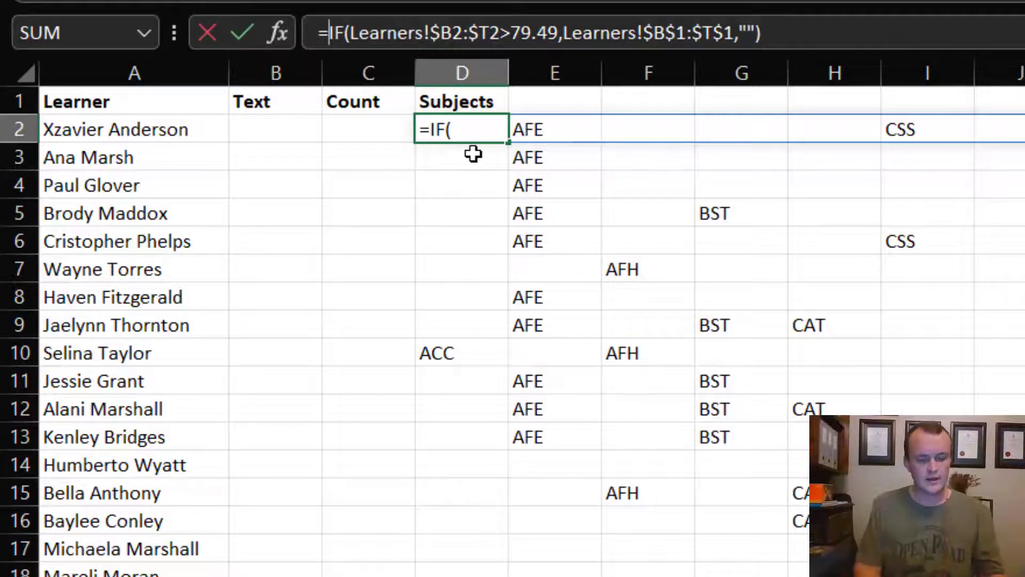
{"action": "type", "text": "let"}
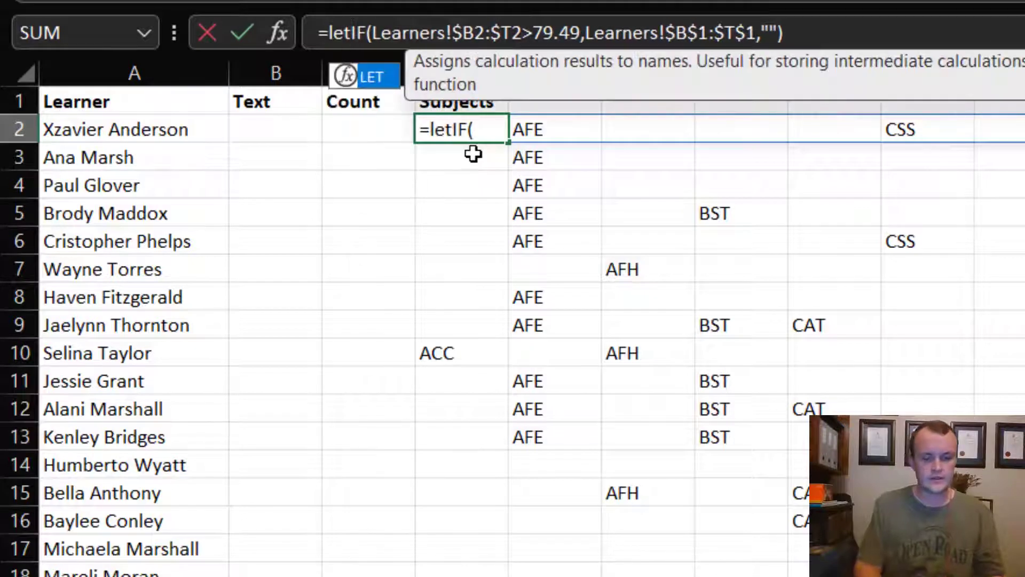
{"action": "type", "text": "("}
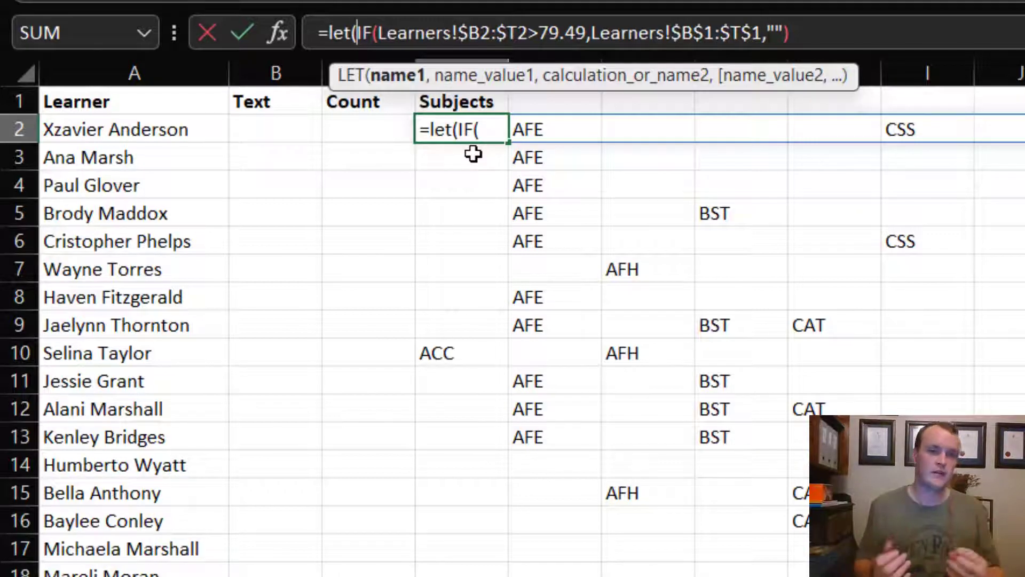
{"action": "type", "text": "subej"}
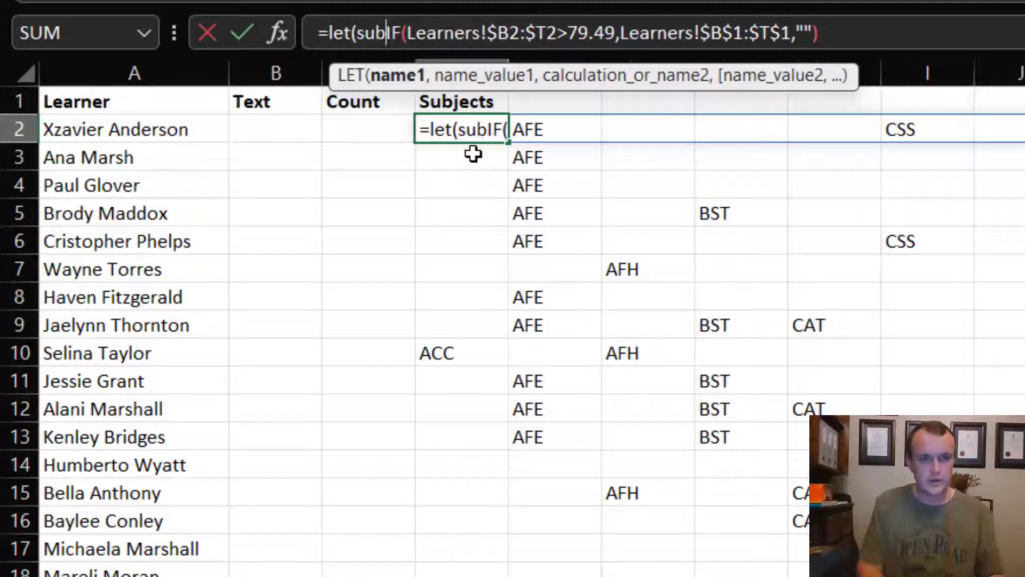
{"action": "key", "text": "BackSpace"}
{"action": "key", "text": "BackSpace"}
{"action": "type", "text": "ject"}
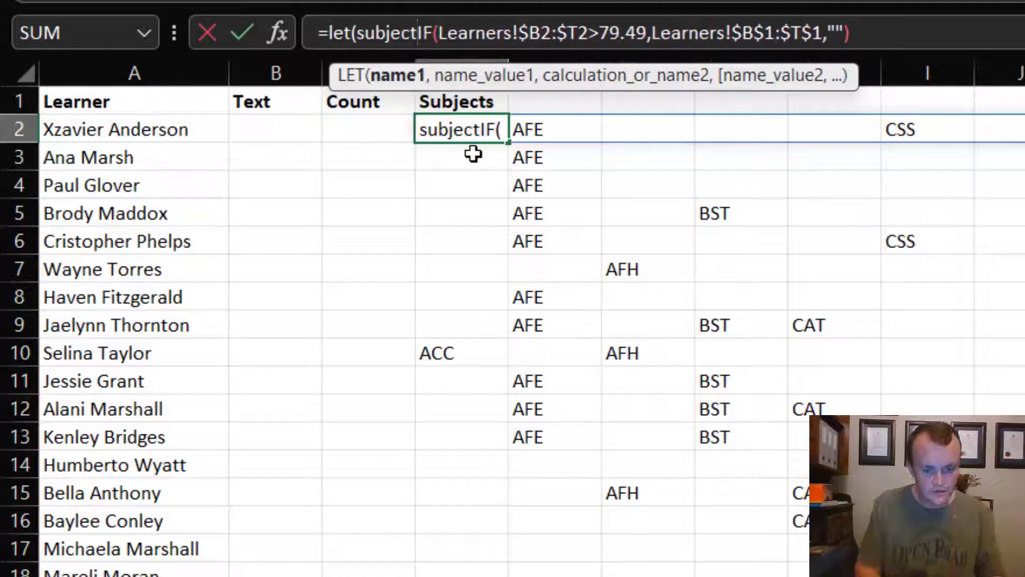
{"action": "type", "text": "list,"}
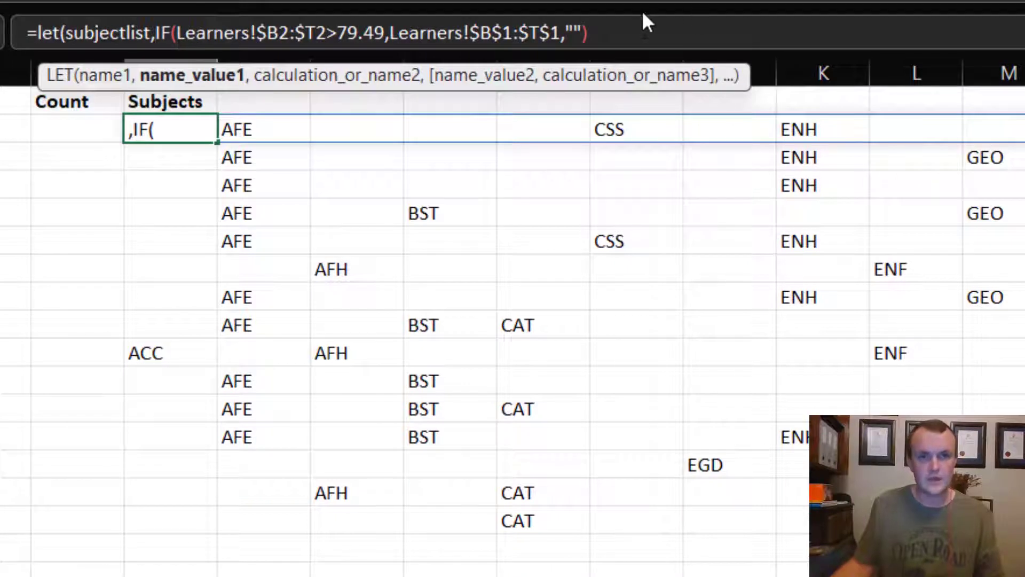
Complete D2's LET formula with a FILTER calculation that keeps only the subjectlist entries not equal to ""
{"action": "left_click", "coordinate": [644, 33]}
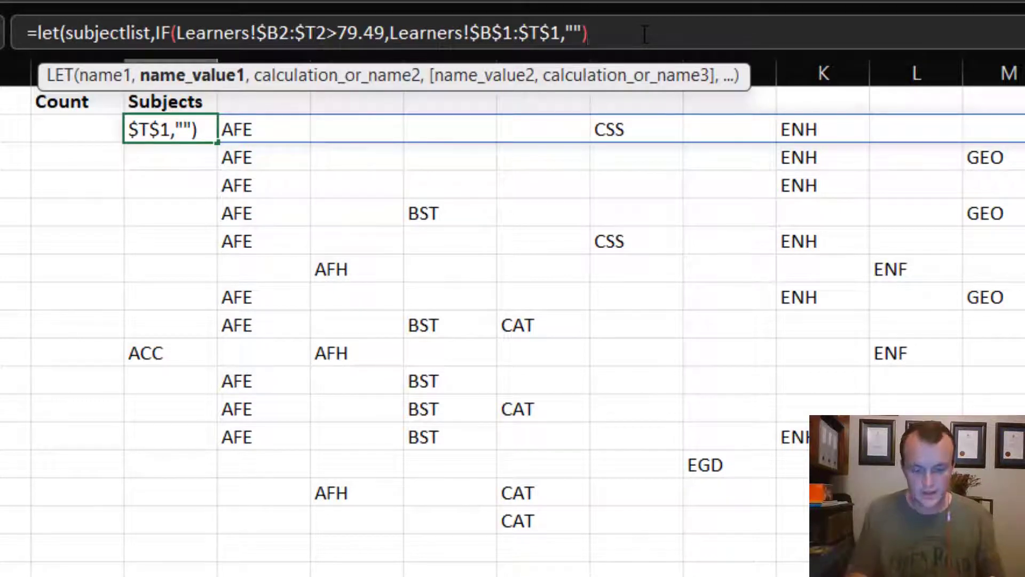
{"action": "type", "text": ",fil"}
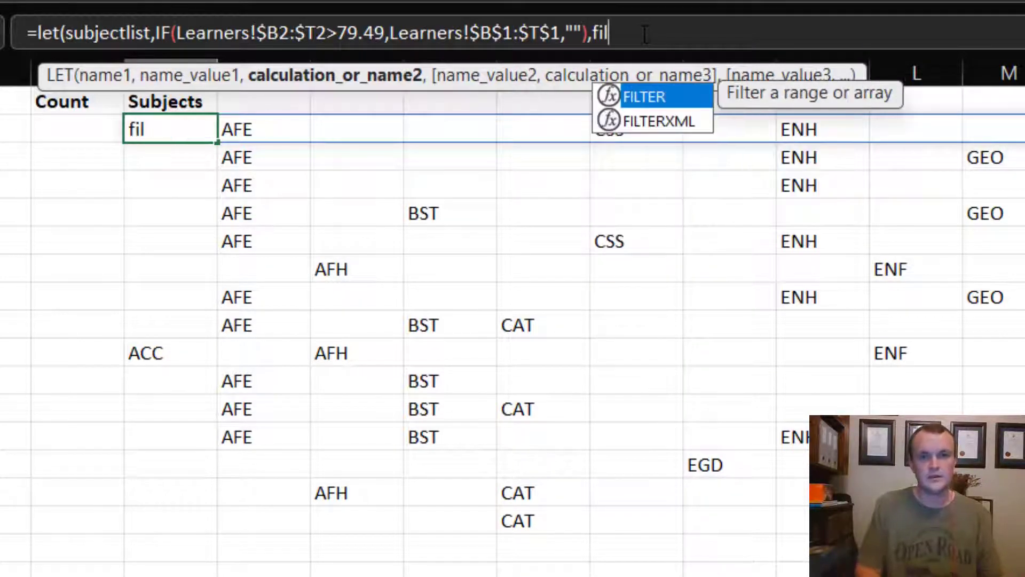
{"action": "key", "text": "Tab"}
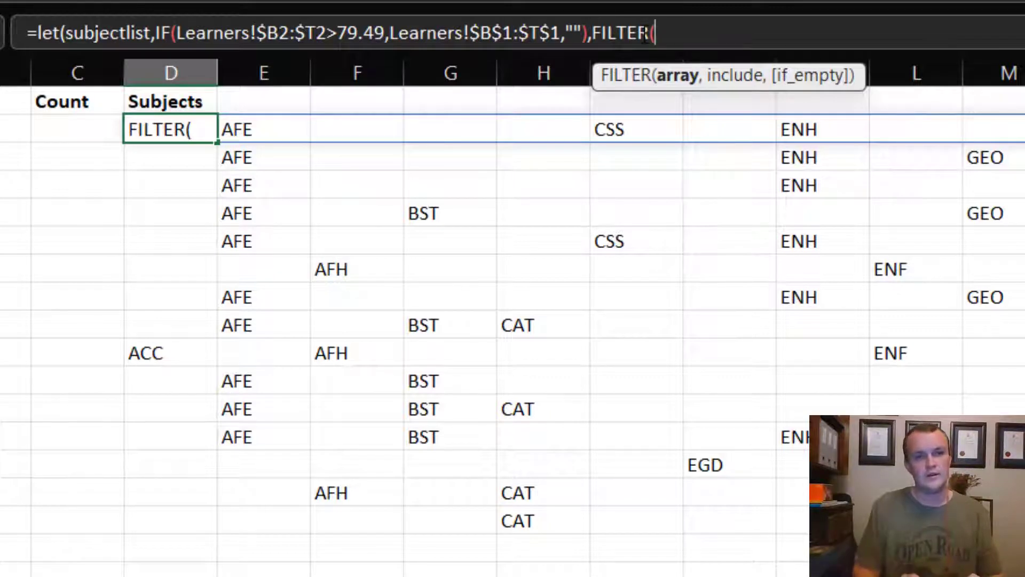
{"action": "type", "text": "su"}
{"action": "key", "text": "Tab"}
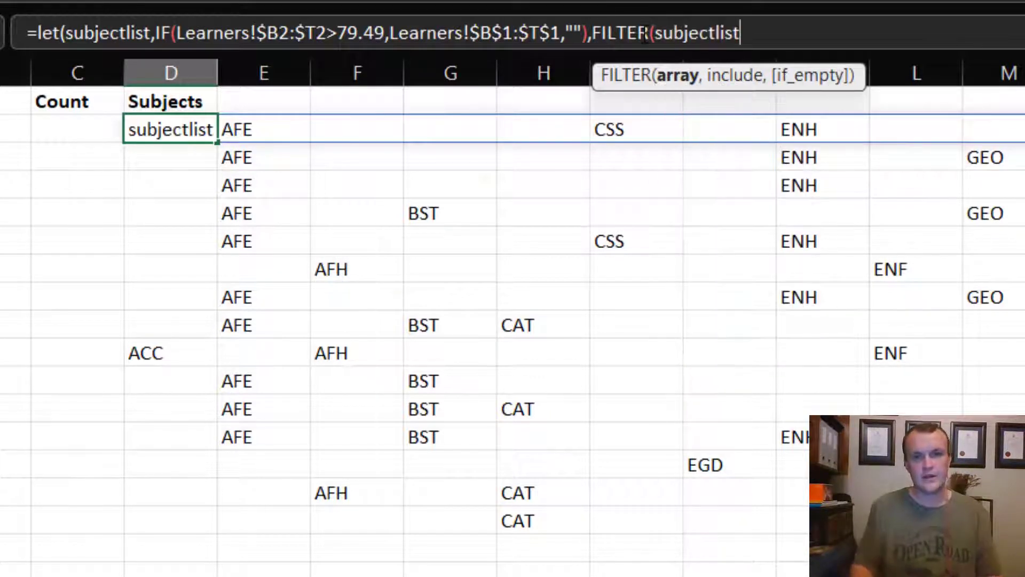
{"action": "type", "text": ",su"}
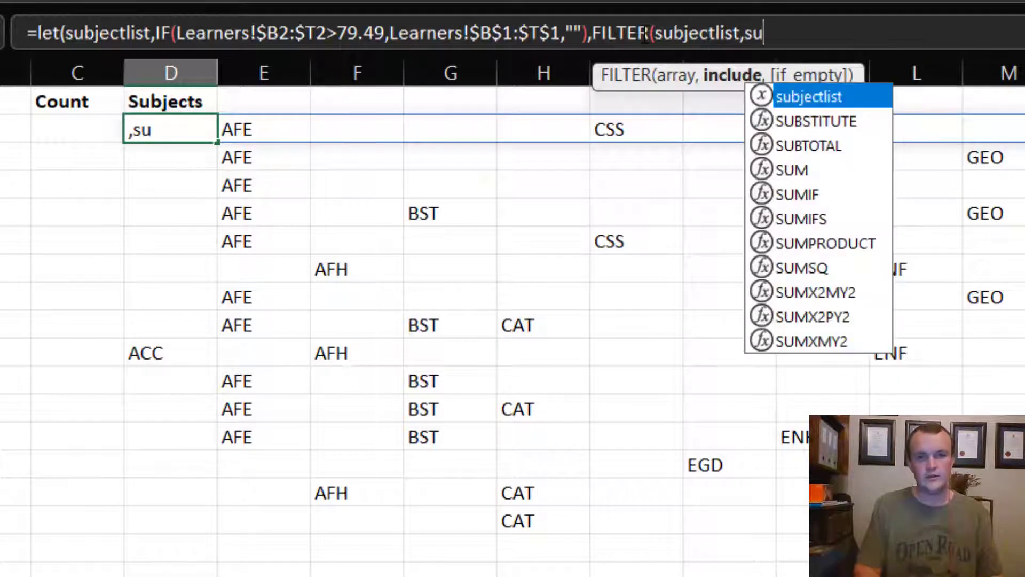
{"action": "key", "text": "Tab"}
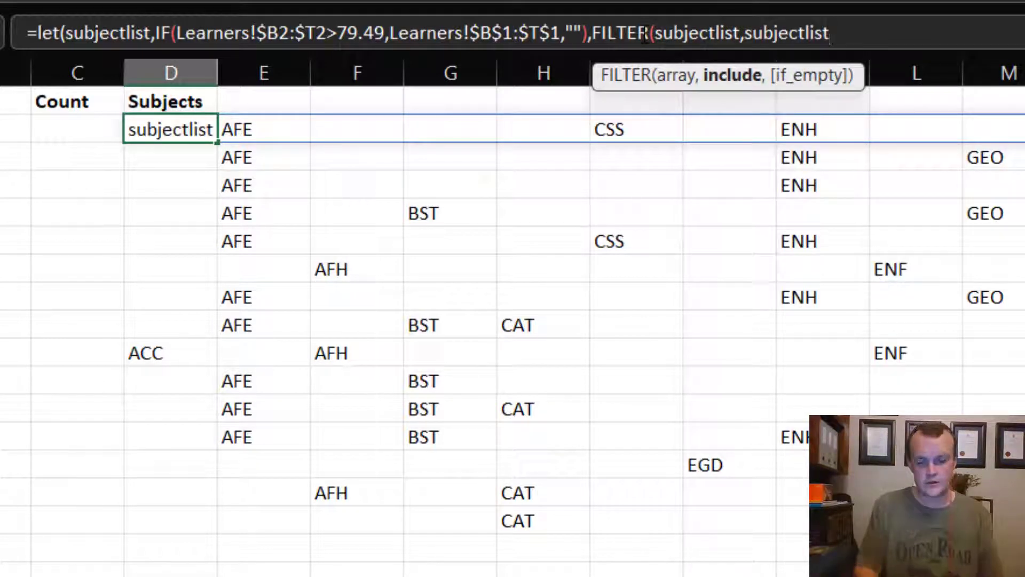
{"action": "type", "text": "<>"}
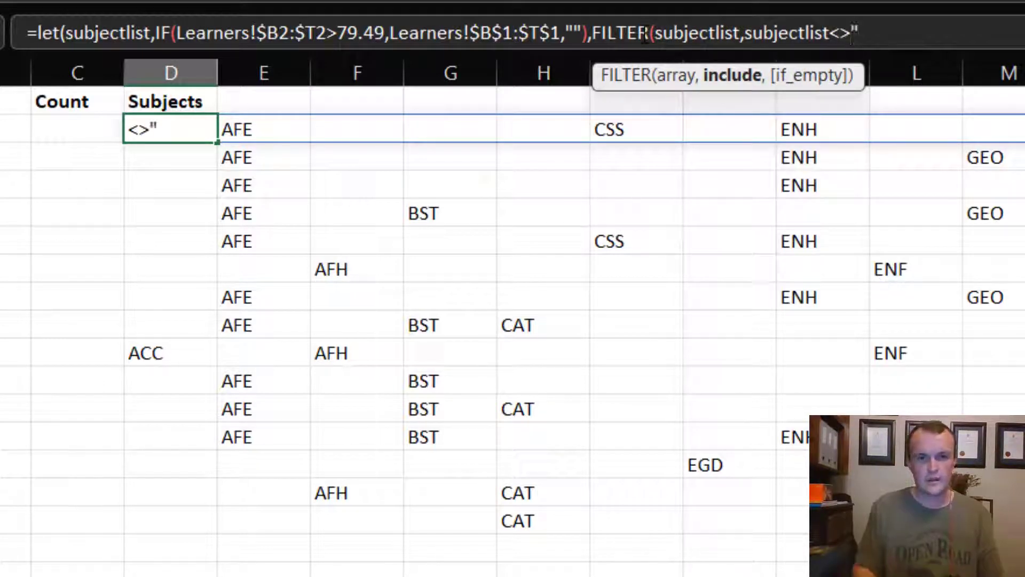
{"action": "type", "text": "\"\")"}
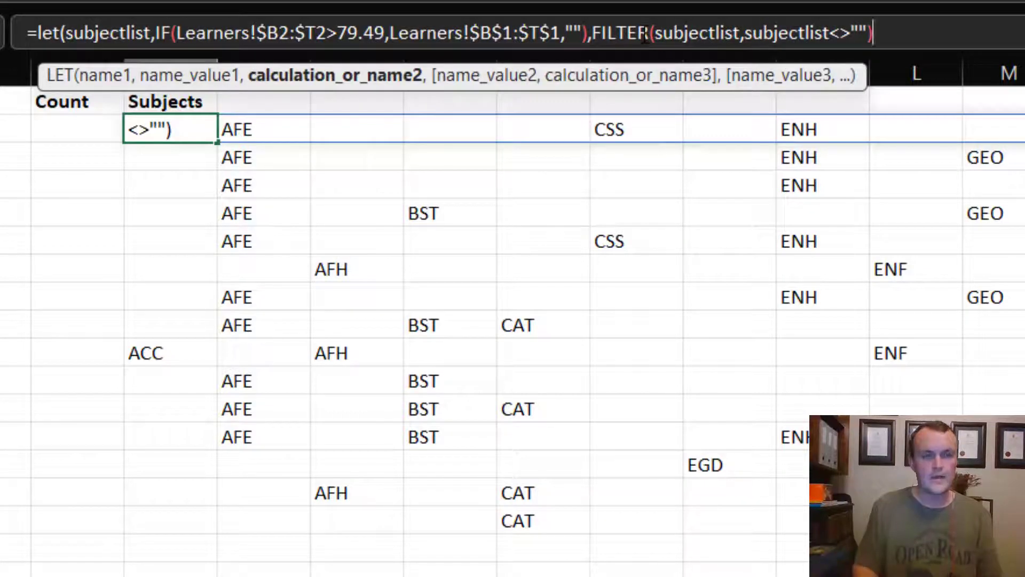
{"action": "type", "text": ")"}
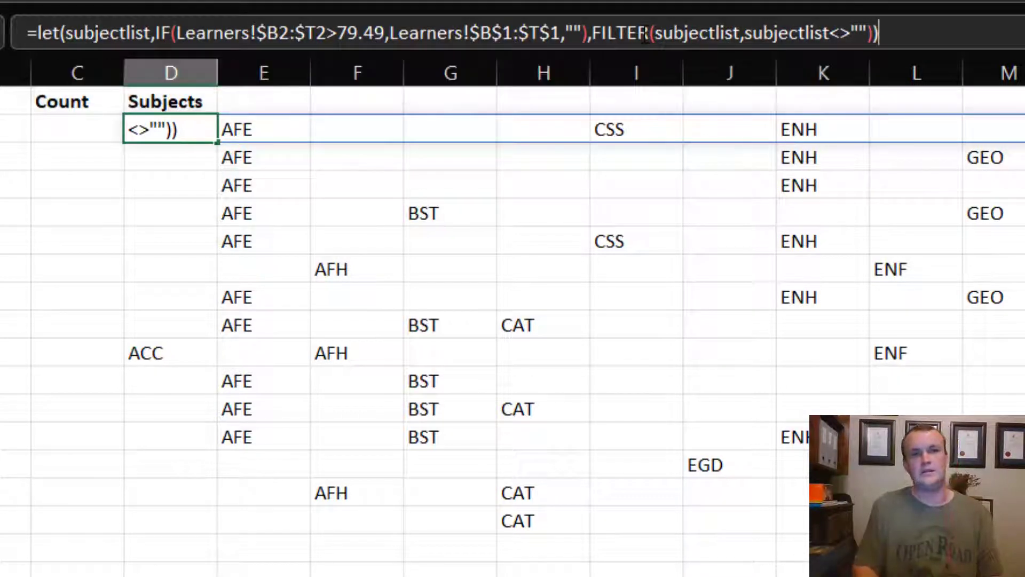
{"action": "key", "text": "Return"}
Fill the filtered LET formula from D2 down the Subjects column for all learners
{"action": "key", "text": "Up"}
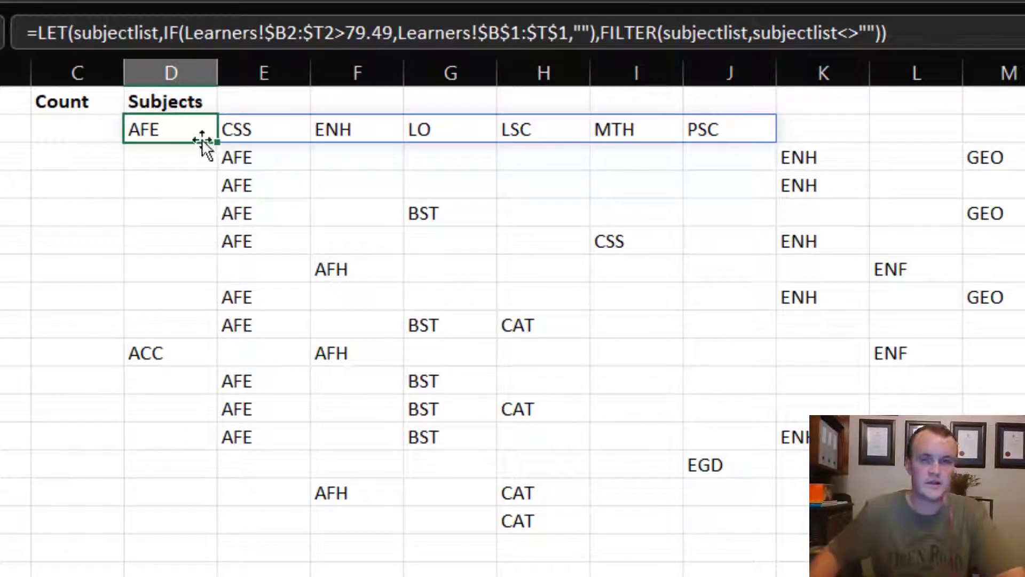
{"action": "left_click_drag", "start_coordinate": [217, 145], "coordinate": [176, 574]}
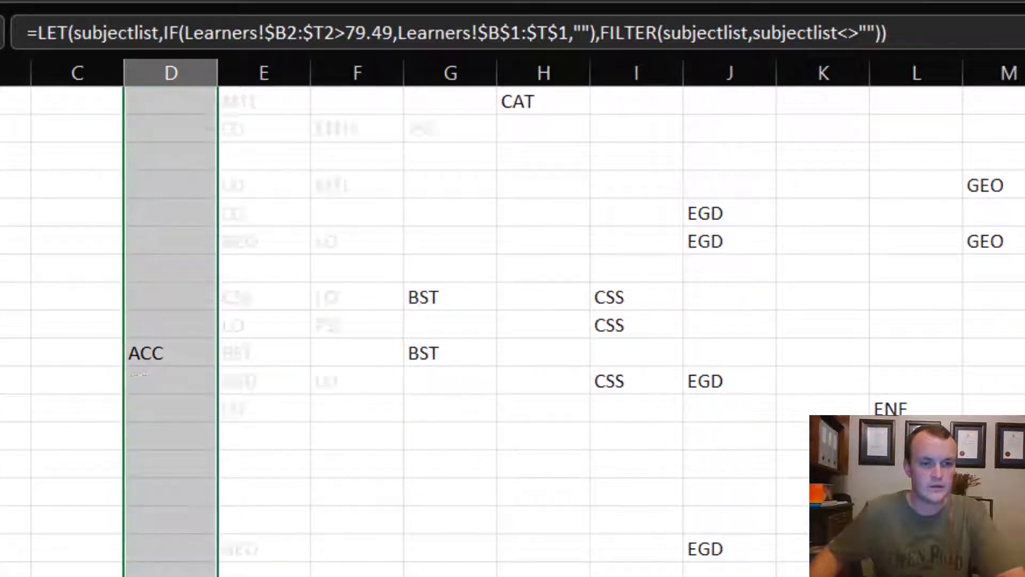
{"action": "scroll", "coordinate": [176, 574], "scroll_direction": "up", "scroll_amount": 10}
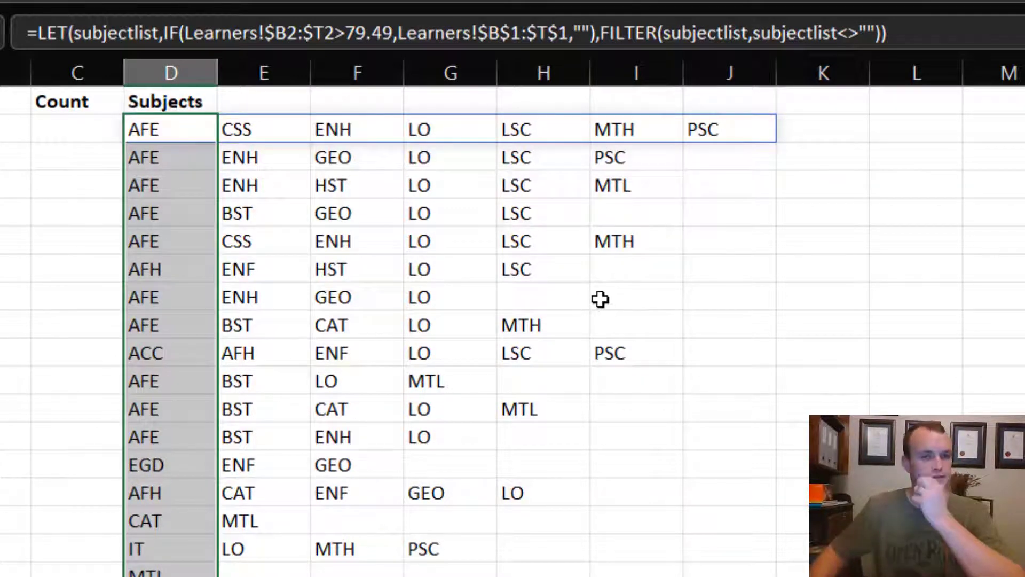
Enter =COUNTA(D2#) in C2 to count the first learner's spilled subject codes
{"action": "left_click", "coordinate": [380, 123]}
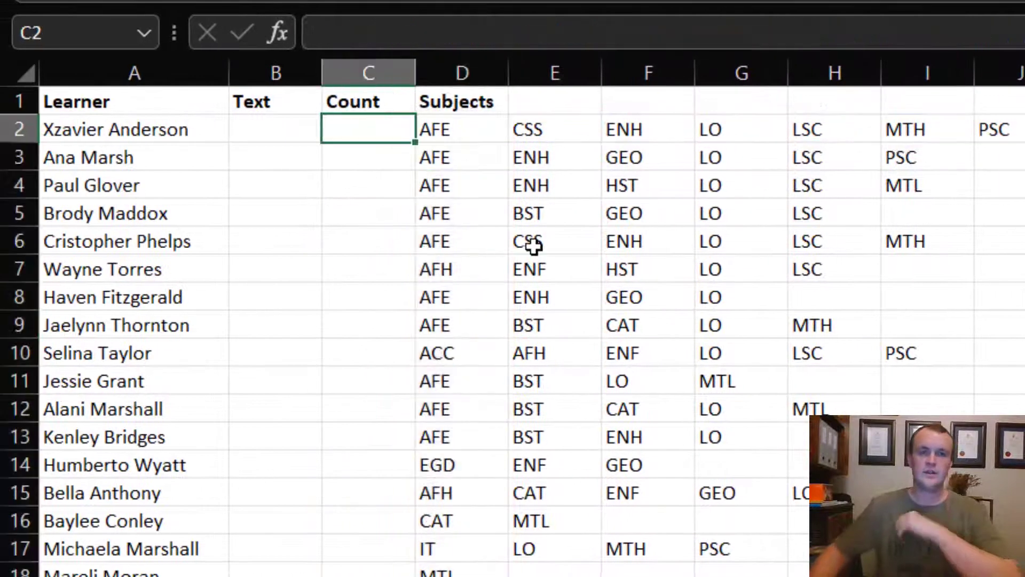
{"action": "type", "text": "=coun"}
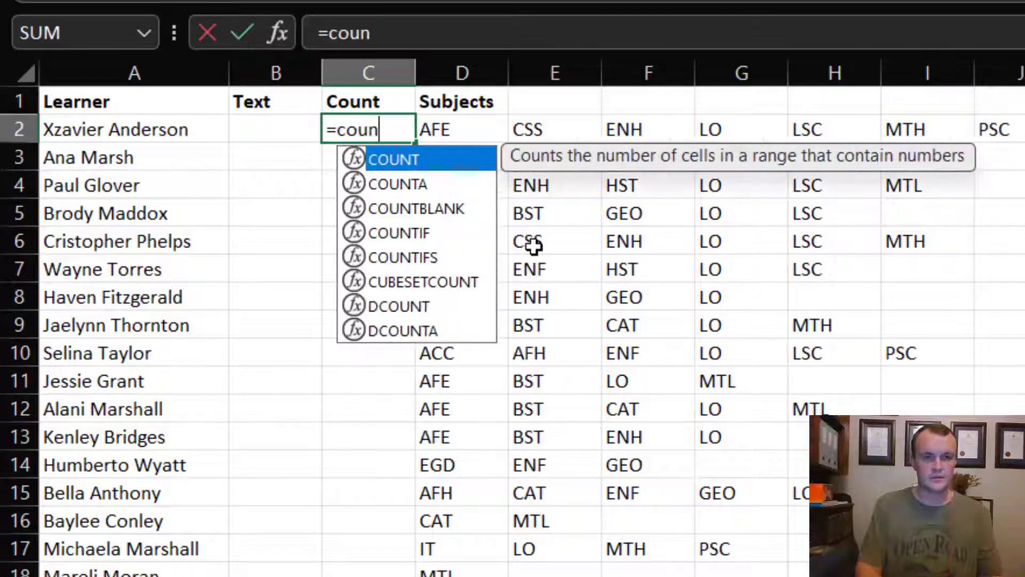
{"action": "key", "text": "Down"}
{"action": "key", "text": "Tab"}
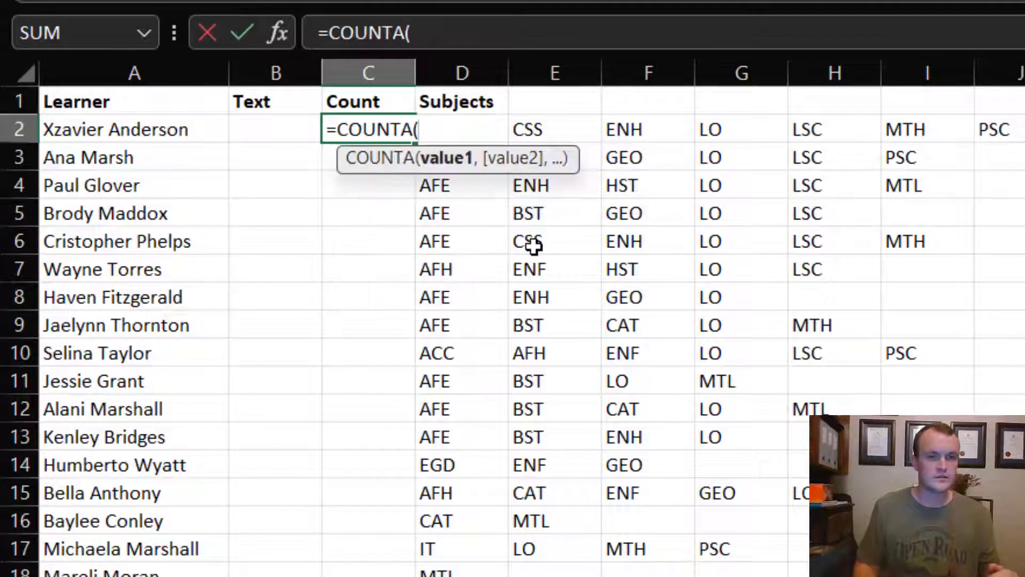
{"action": "key", "text": "Right"}
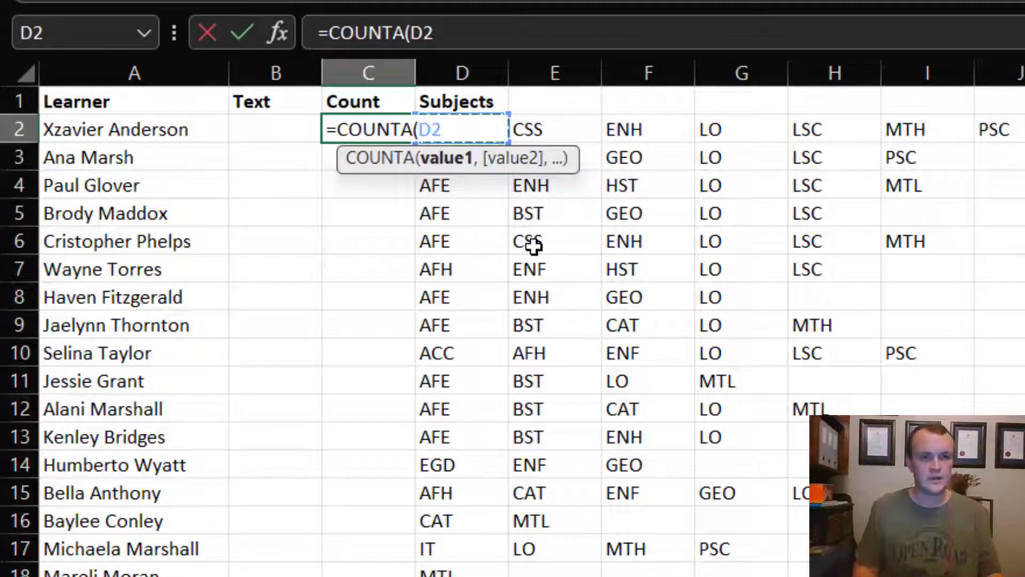
{"action": "type", "text": "#"}
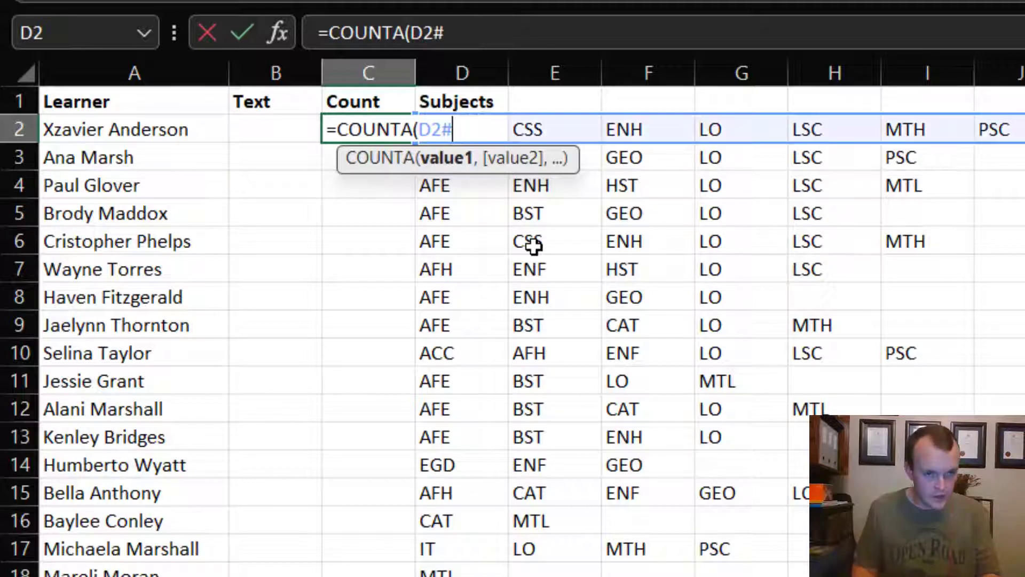
{"action": "type", "text": ")"}
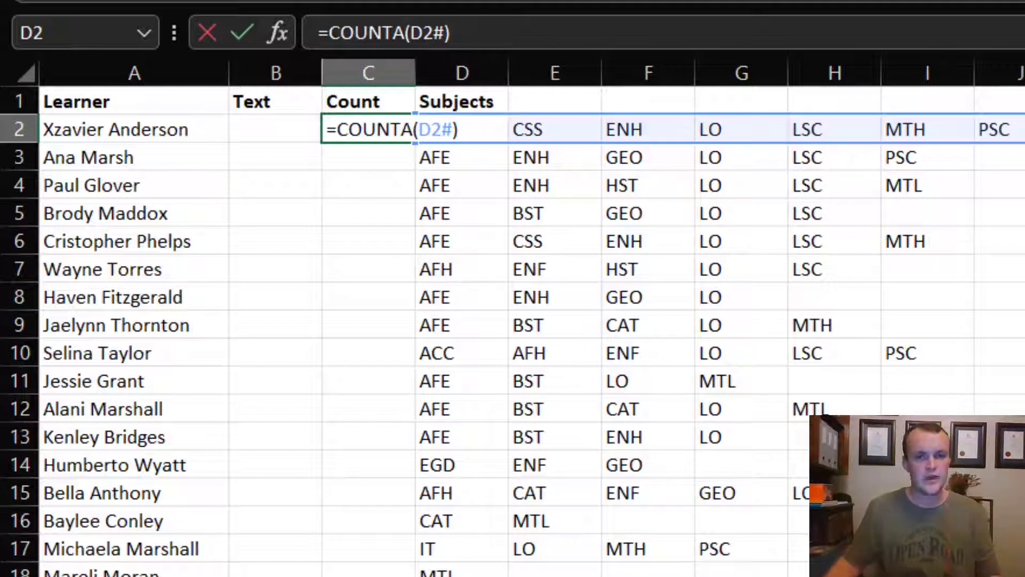
{"action": "key", "text": "Return"}
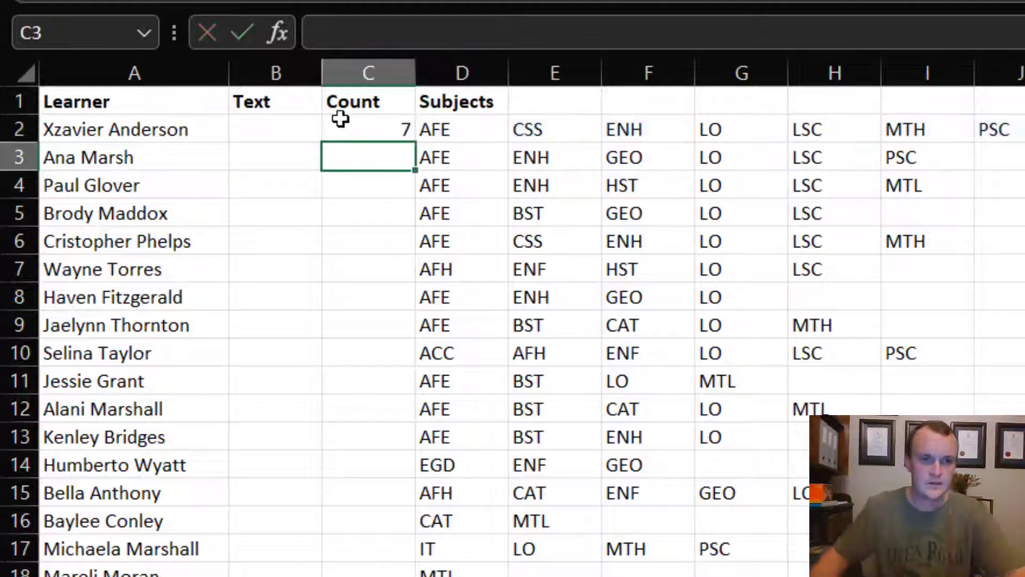
Fill the COUNTA formula from C2 down the Count column and check the rows below
{"action": "left_click", "coordinate": [374, 128]}
{"action": "double_click", "coordinate": [415, 148]}
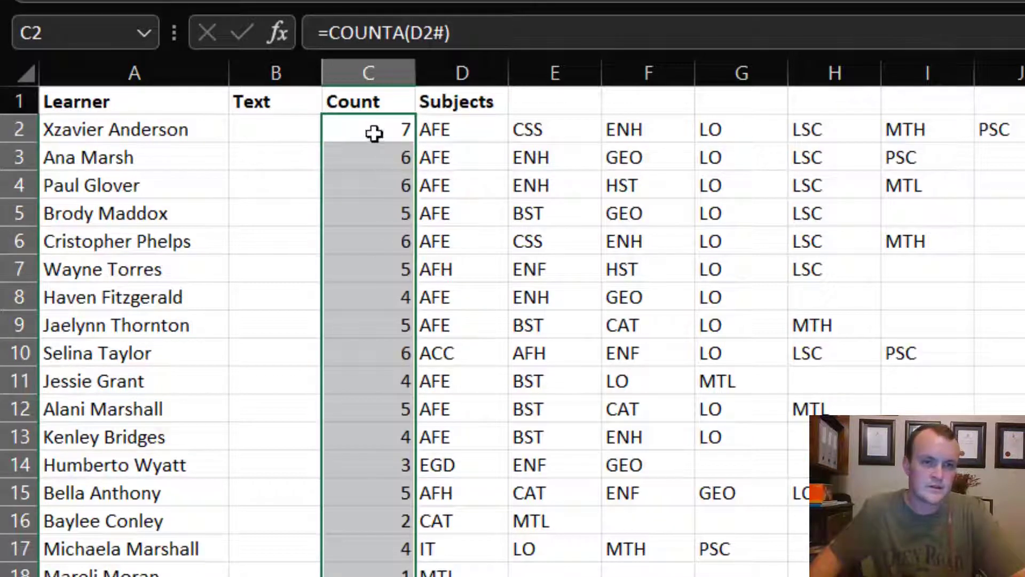
{"action": "scroll", "coordinate": [512, 330], "scroll_direction": "down", "scroll_amount": 6}
{"action": "scroll", "coordinate": [513, 330], "scroll_direction": "up", "scroll_amount": 6}
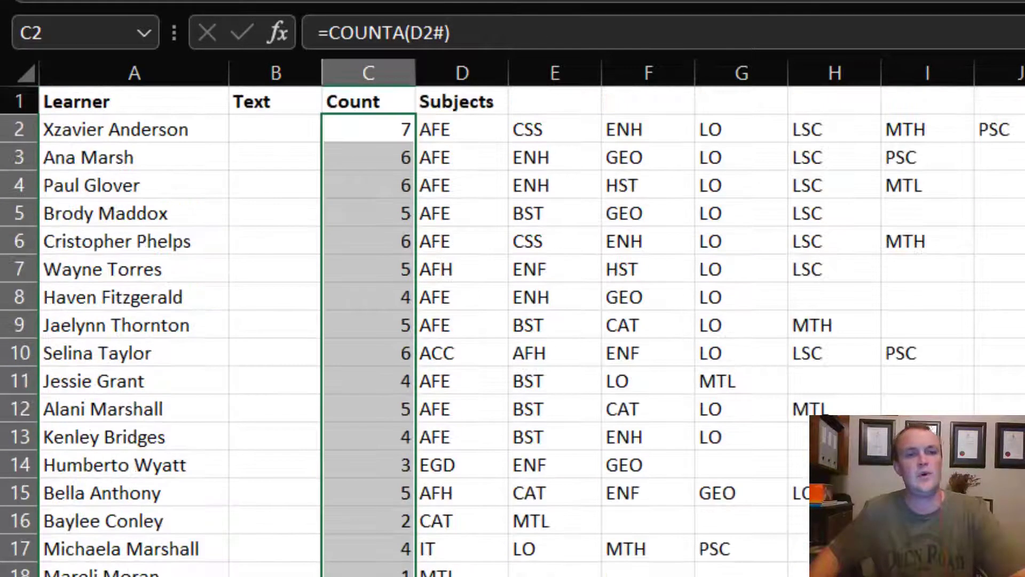
Autofit the widths of the Count column and all the subject code columns from D onwards
{"action": "double_click", "coordinate": [414, 73]}
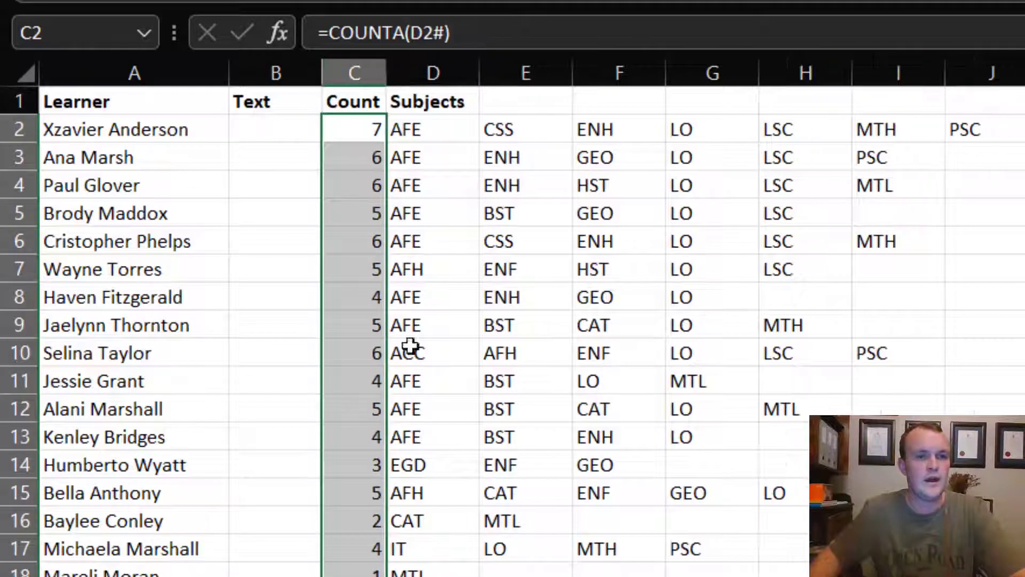
{"action": "left_click", "coordinate": [458, 101]}
{"action": "key", "text": "ctrl+shift+Down"}
{"action": "key", "text": "ctrl+shift+Right"}
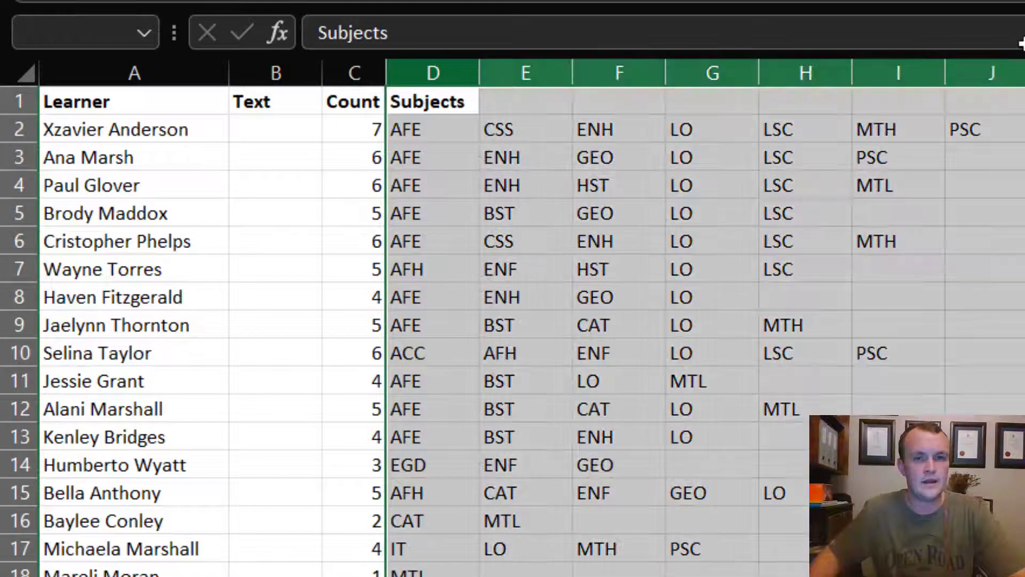
{"action": "double_click", "coordinate": [944, 67]}
{"action": "left_click", "coordinate": [233, 195]}
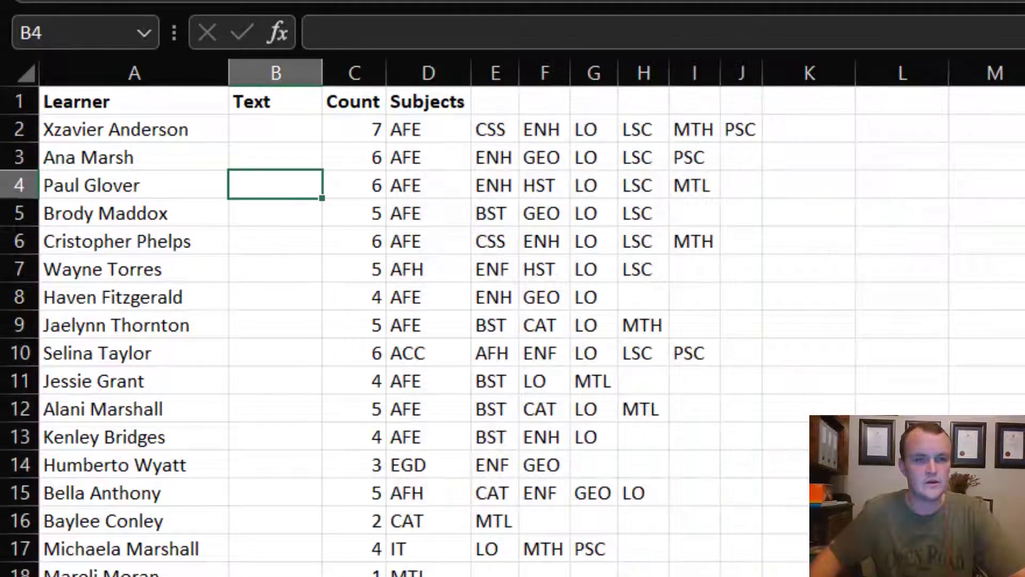
Freeze the panes at B2 so the heading row and the Learner column stay in view
{"action": "scroll", "coordinate": [156, 234], "scroll_direction": "down", "scroll_amount": 1}
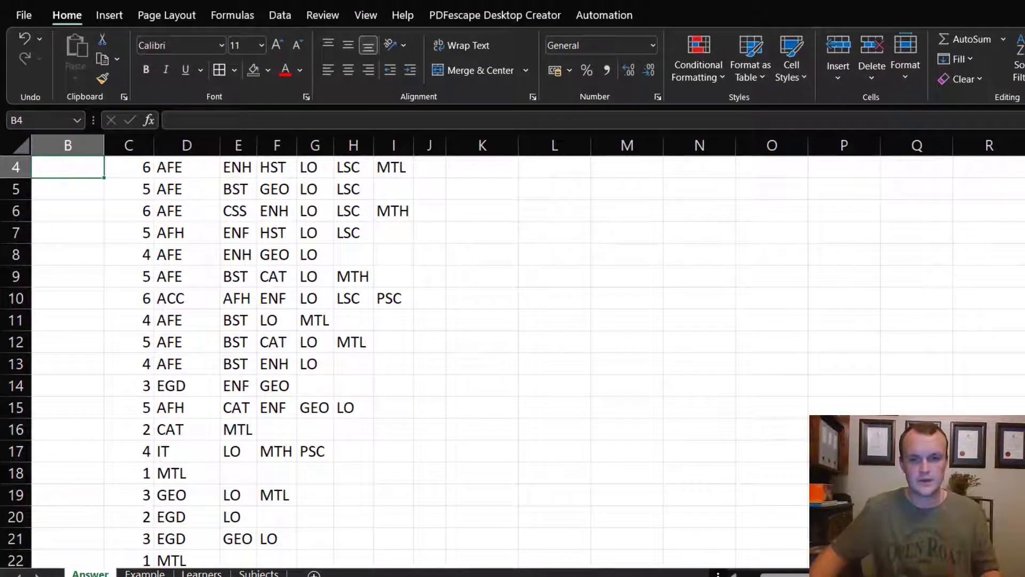
{"action": "scroll", "coordinate": [155, 299], "scroll_direction": "left", "scroll_amount": 1}
{"action": "scroll", "coordinate": [156, 300], "scroll_direction": "up", "scroll_amount": 1}
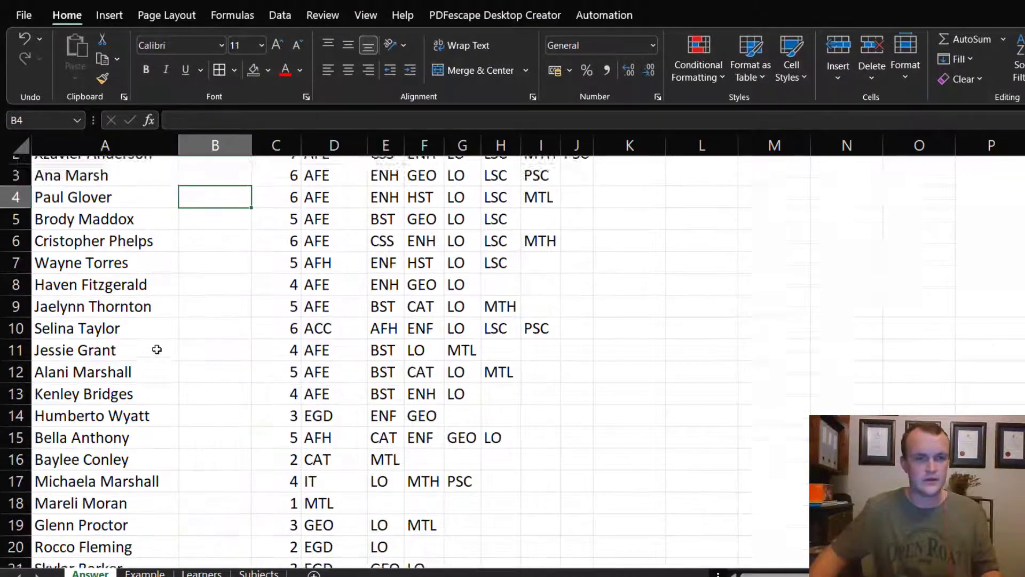
{"action": "left_click", "coordinate": [213, 191]}
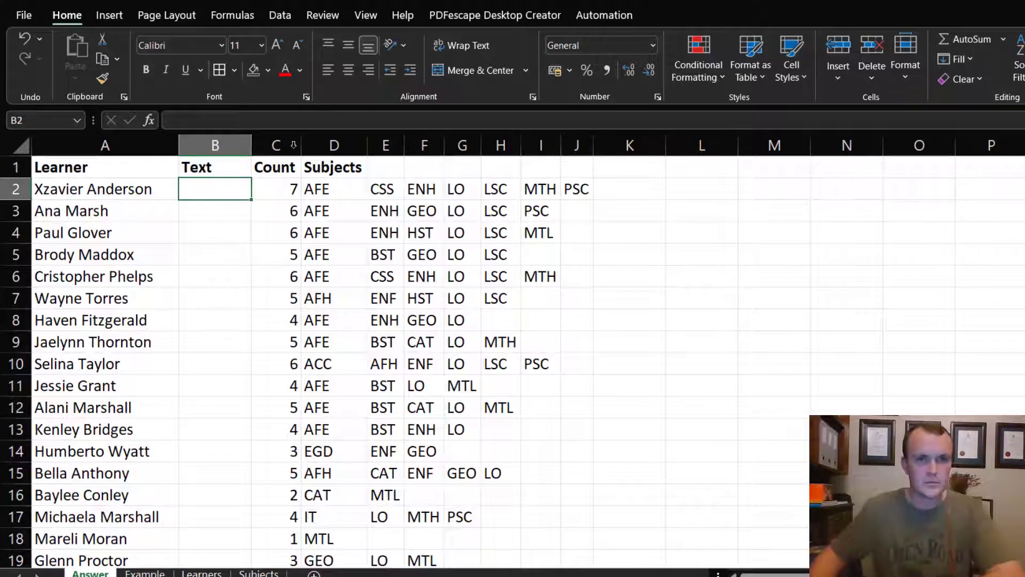
{"action": "scroll", "coordinate": [476, 69], "scroll_direction": "down", "scroll_amount": 6}
{"action": "left_click", "coordinate": [635, 62]}
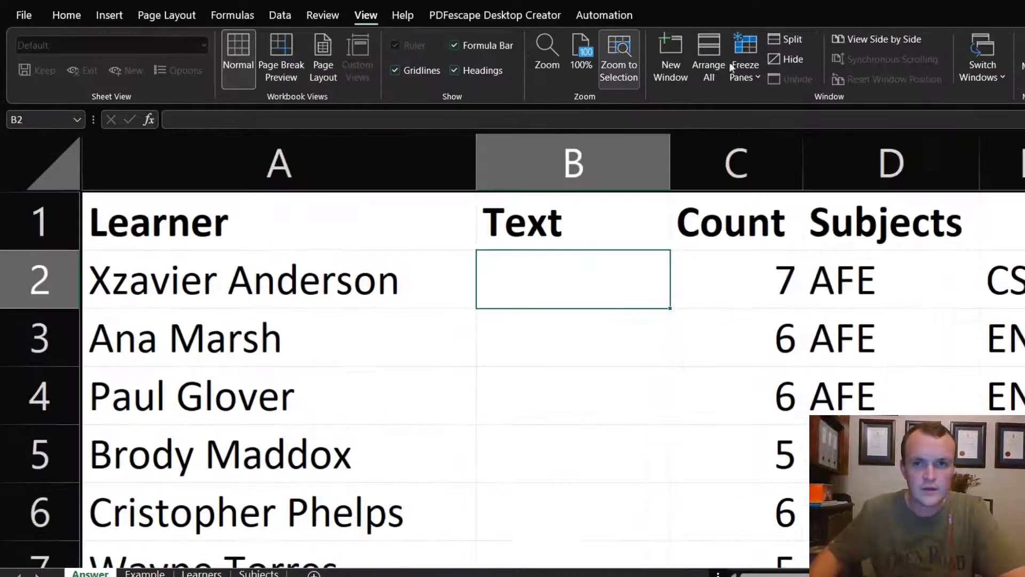
{"action": "left_click", "coordinate": [747, 58]}
{"action": "left_click", "coordinate": [800, 121]}
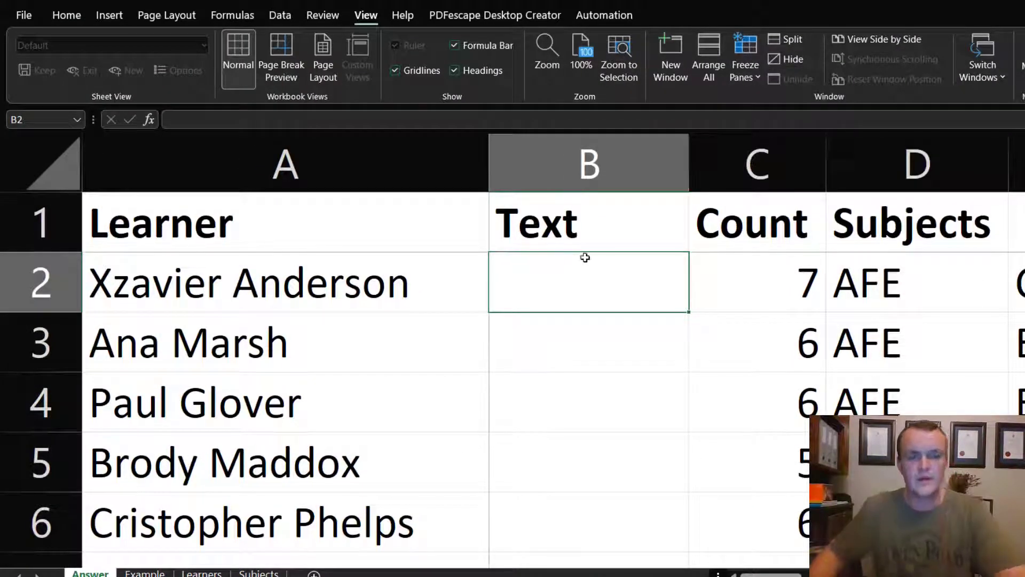
Widen the Text column to several times its width to make room for the sentences
{"action": "scroll", "coordinate": [557, 298], "scroll_direction": "down", "scroll_amount": 8}
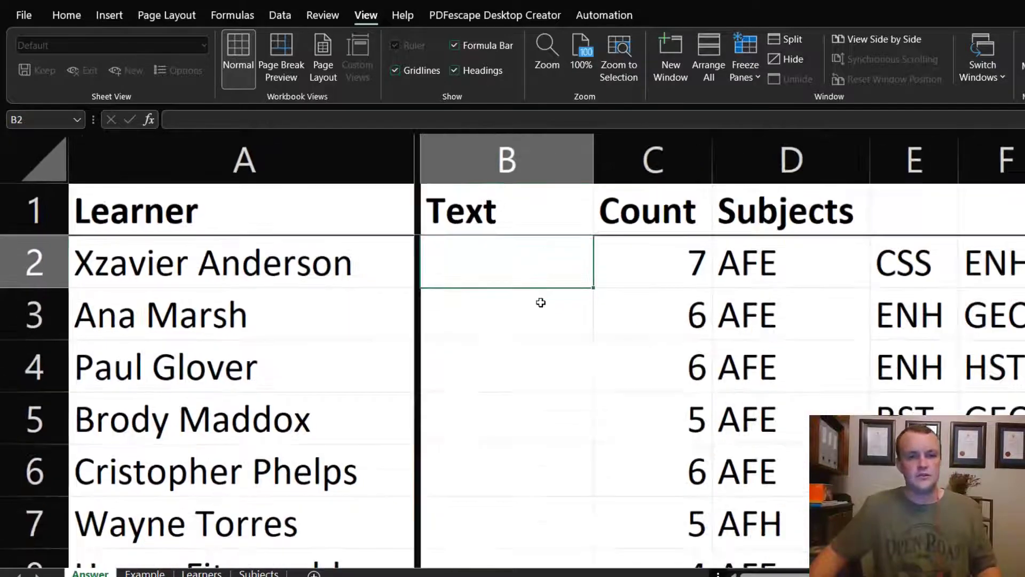
{"action": "scroll", "coordinate": [449, 303], "scroll_direction": "down", "scroll_amount": 5}
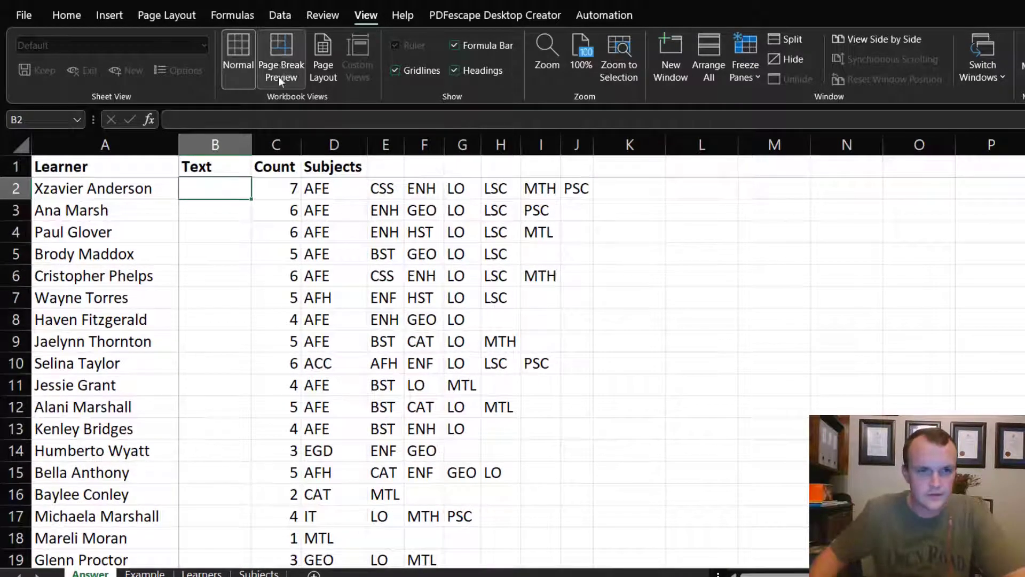
{"action": "left_click_drag", "start_coordinate": [251, 140], "coordinate": [648, 156]}
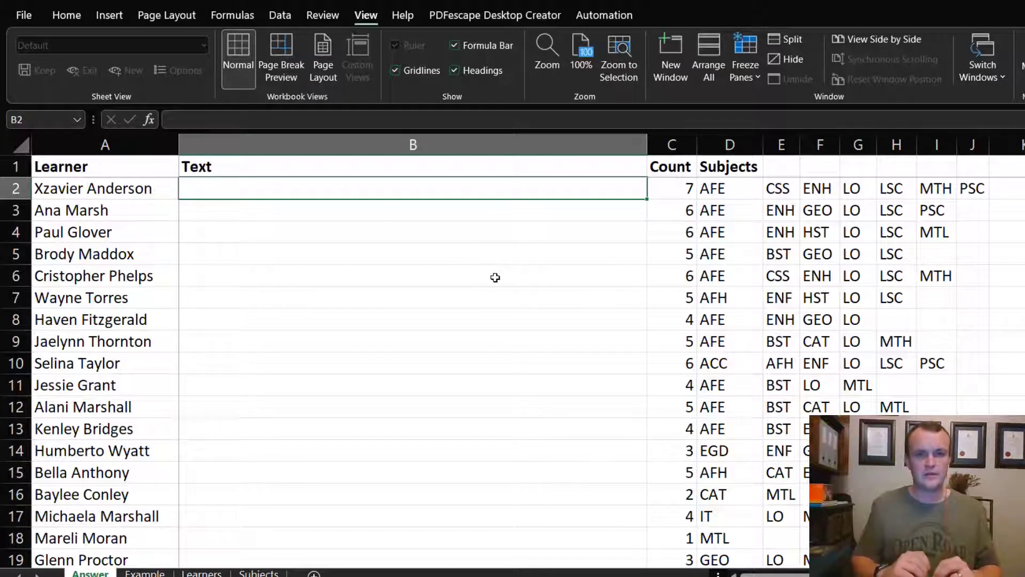
Enter =TEXTJOIN(", ",TRUE,D2#) in B2 to join the first learner's spilled subject codes with commas
{"action": "key", "text": "F2"}
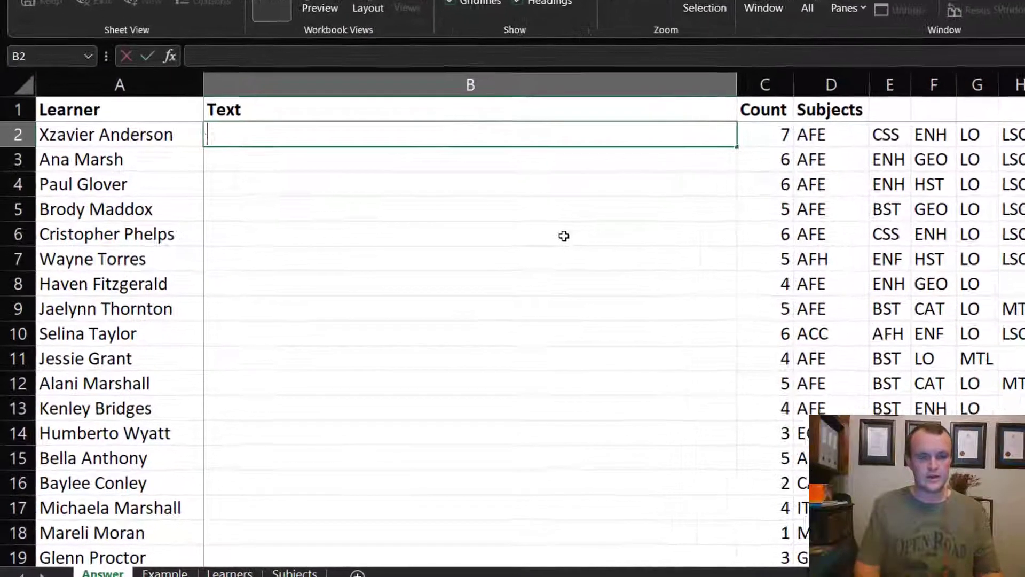
{"action": "type", "text": "=te"}
{"action": "key", "text": "Down"}
{"action": "key", "text": "Tab"}
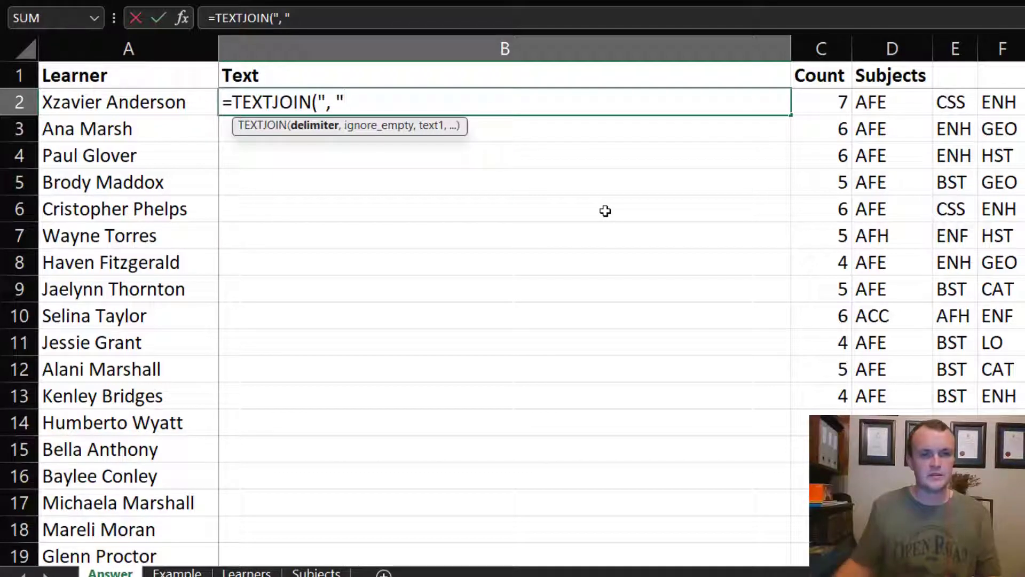
{"action": "type", "text": "\", \","}
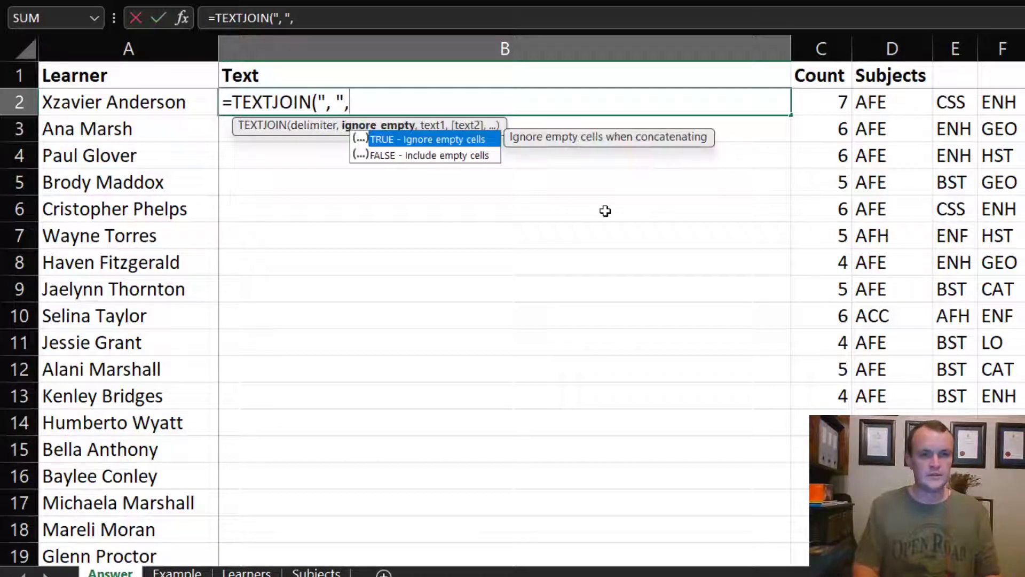
{"action": "key", "text": "Tab"}
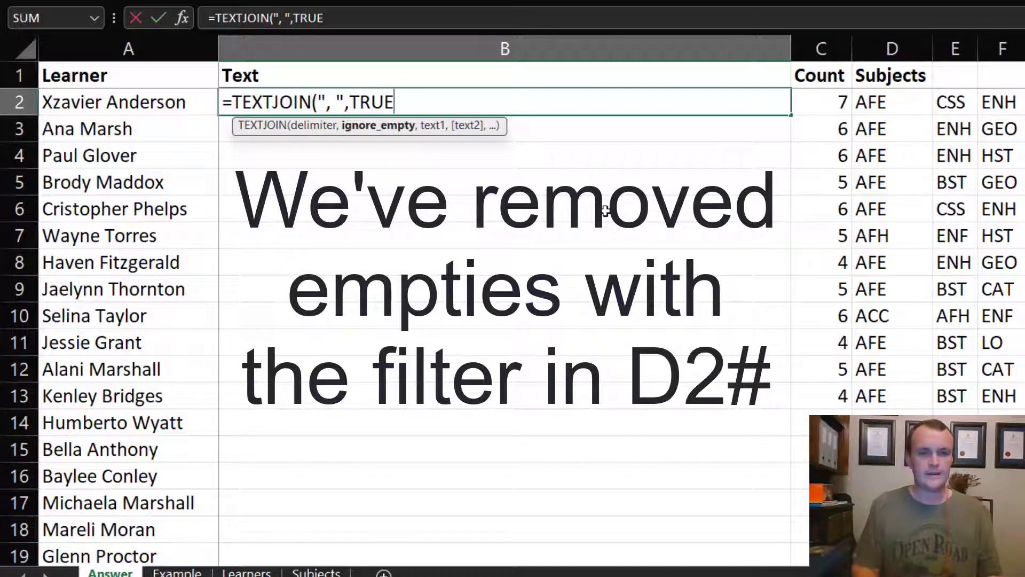
{"action": "type", "text": ","}
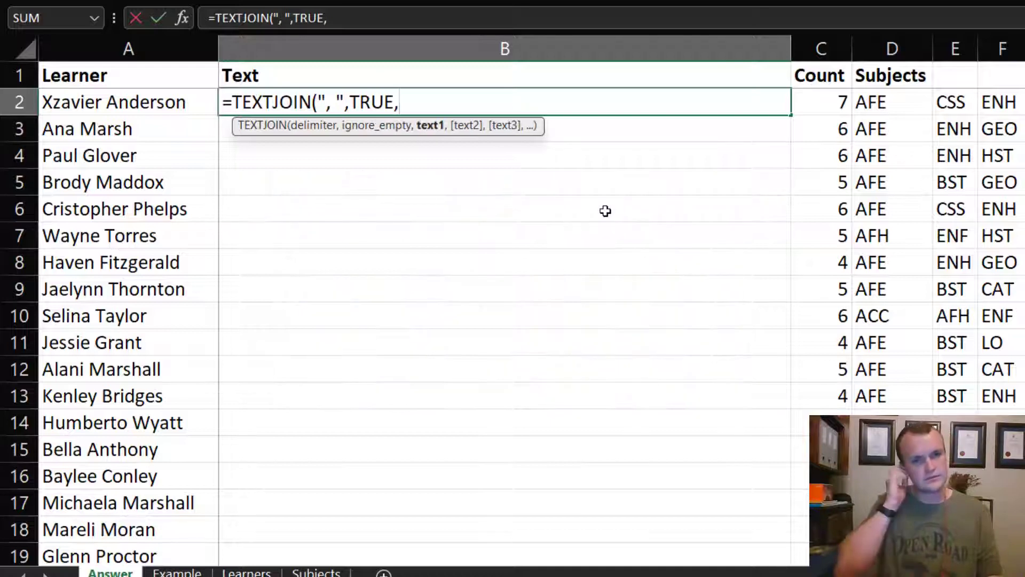
{"action": "left_click", "coordinate": [865, 101]}
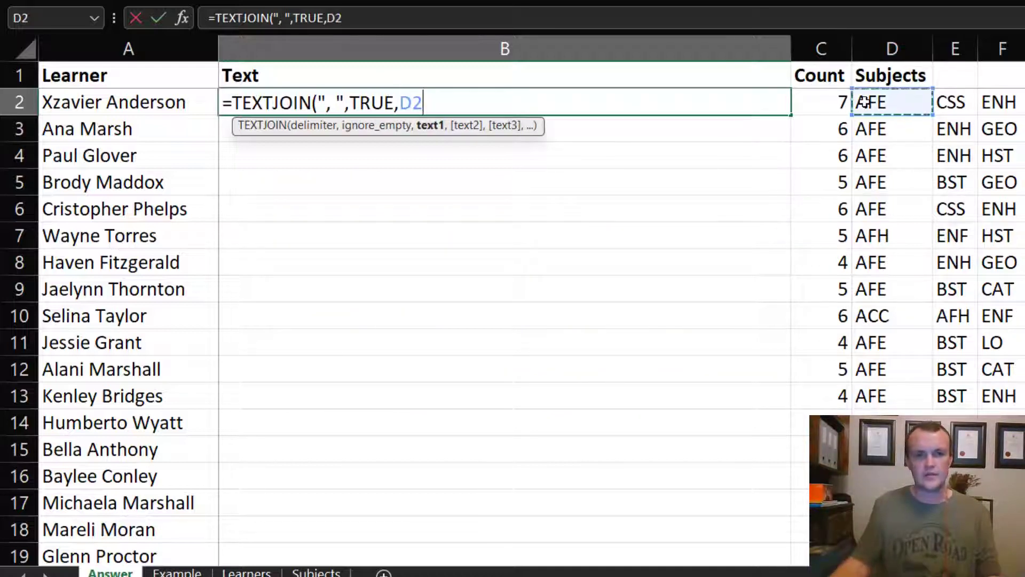
{"action": "type", "text": "#"}
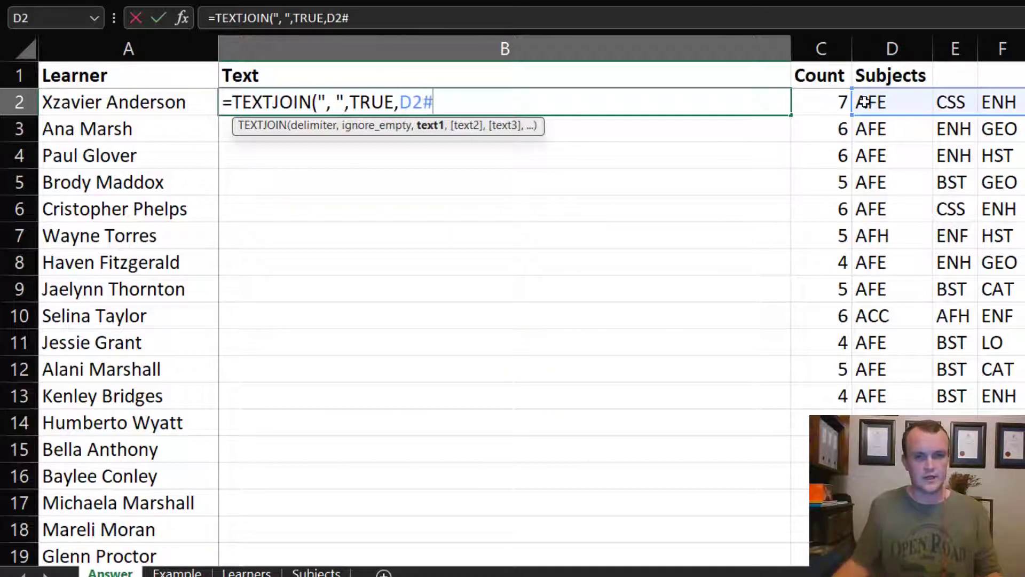
{"action": "type", "text": ")"}
{"action": "key", "text": "Return"}
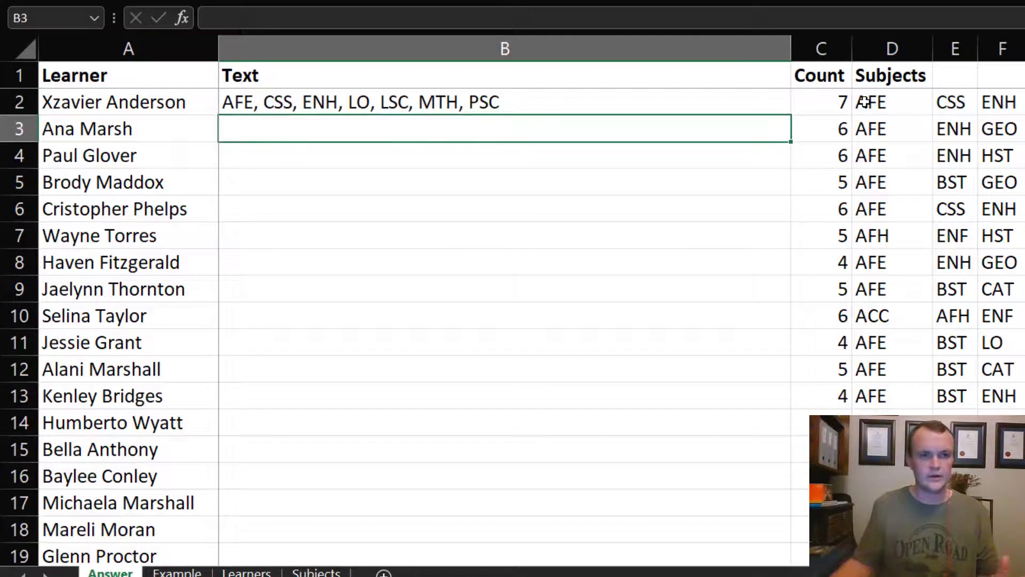
Wrap the TEXTJOIN formula in B2 in a LET function with a first variable named cleanlist
{"action": "left_click", "coordinate": [284, 101]}
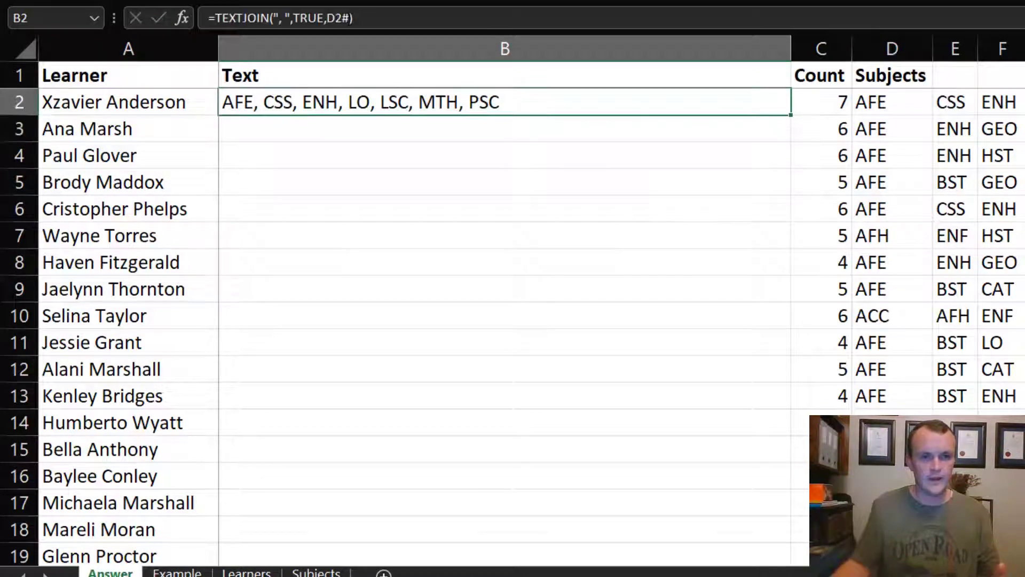
{"action": "left_click", "coordinate": [350, 18]}
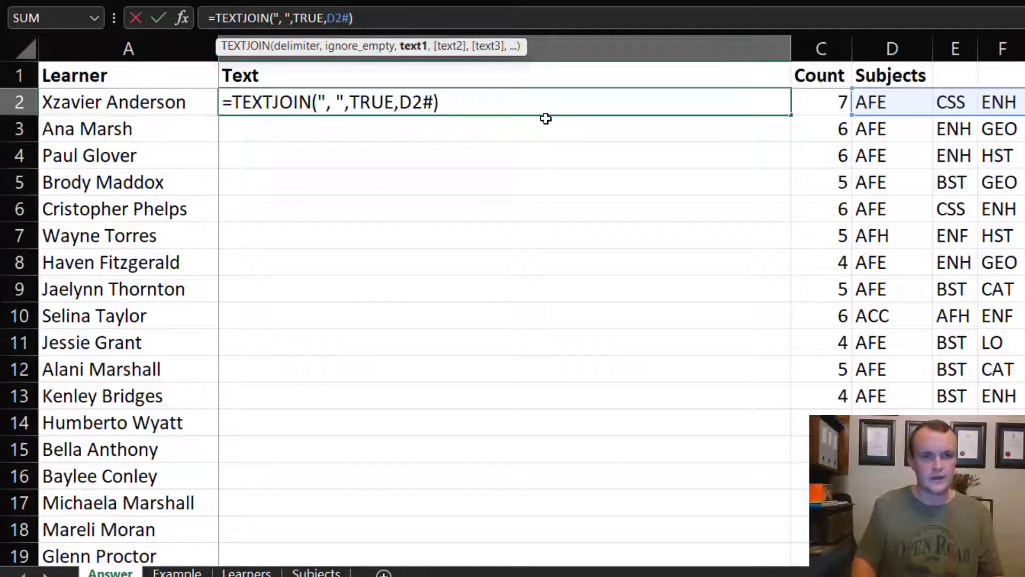
{"action": "key", "text": "Return"}
{"action": "left_click", "coordinate": [508, 103]}
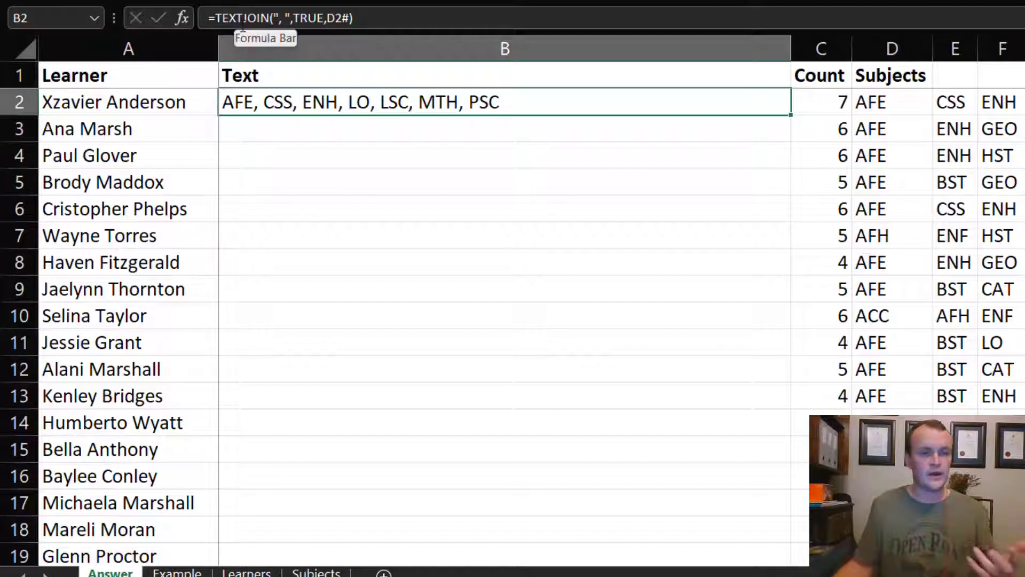
{"action": "left_click", "coordinate": [214, 18]}
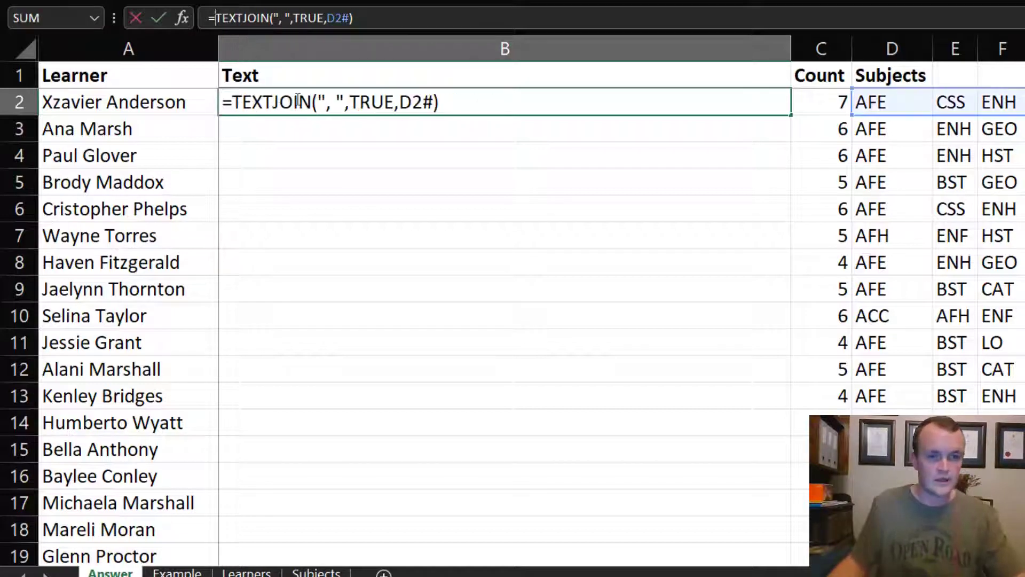
{"action": "type", "text": "LET("}
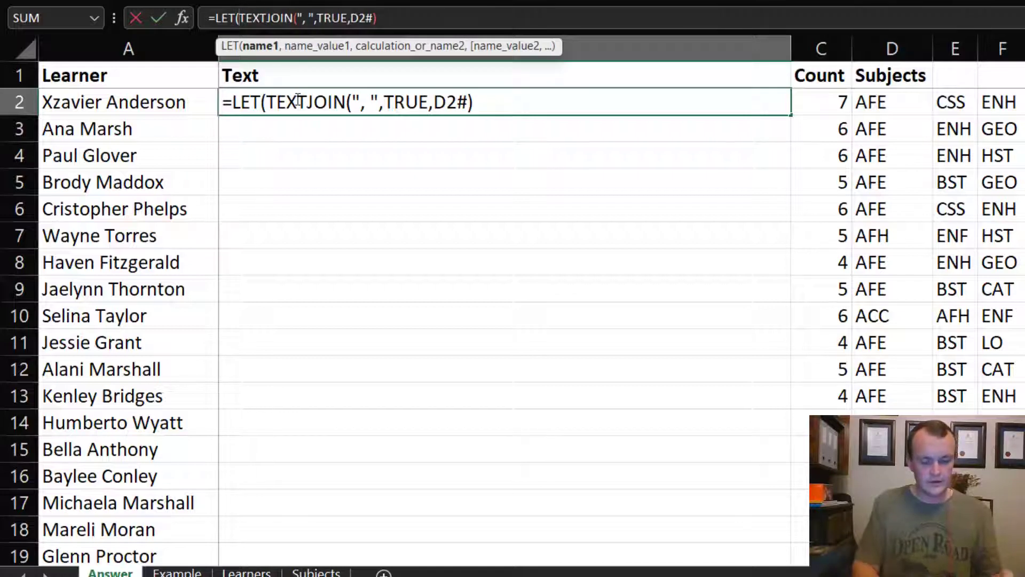
{"action": "type", "text": "clean"}
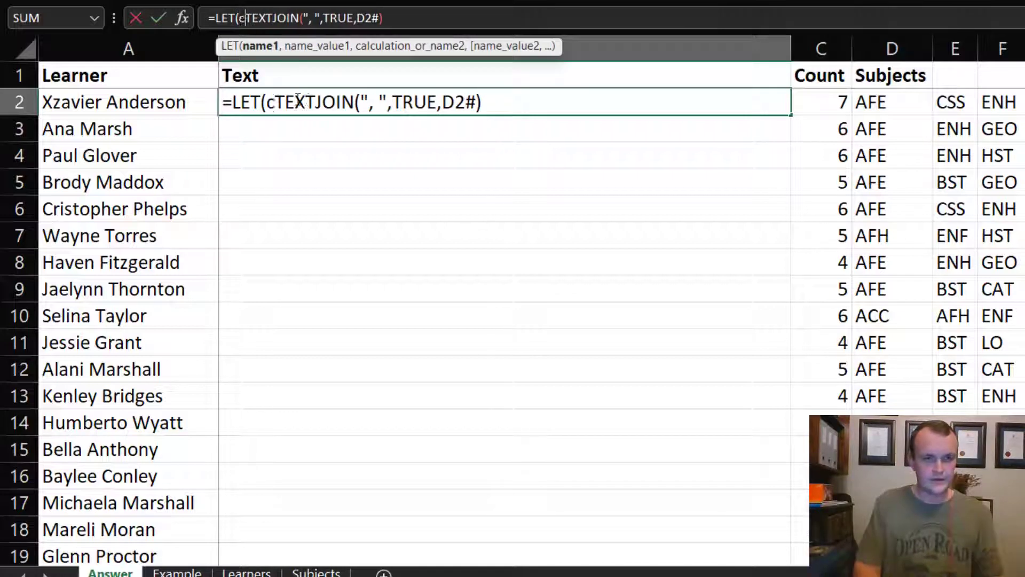
{"action": "type", "text": "list"}
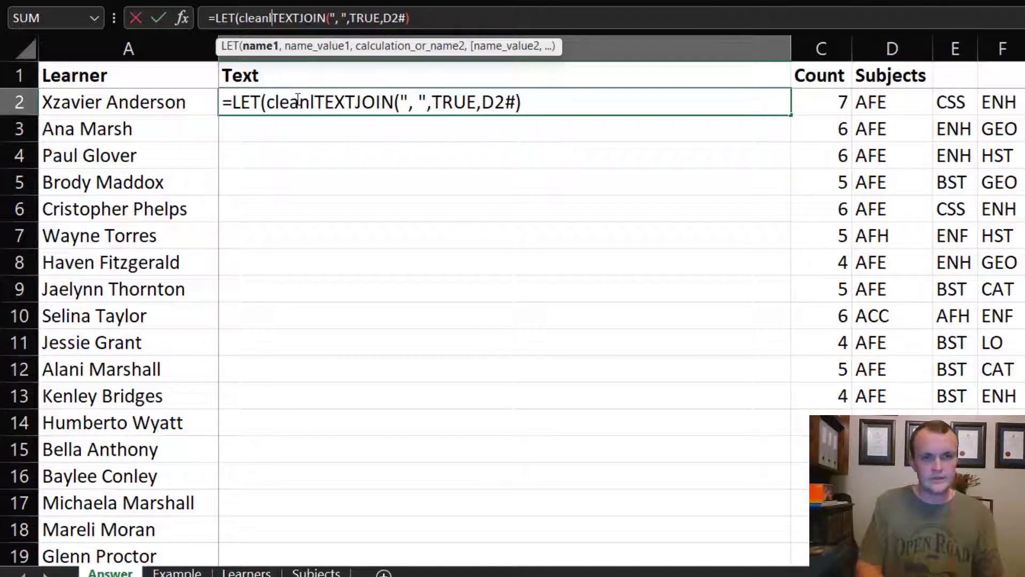
{"action": "type", "text": ","}
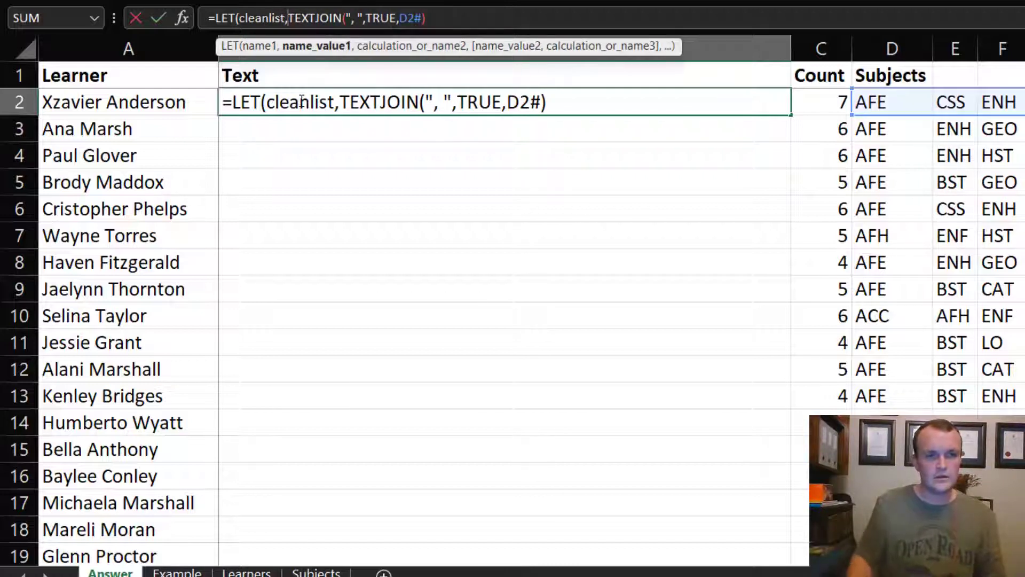
Rename the LET variable in the B2 formula to fulllist
{"action": "key", "text": "Left"}
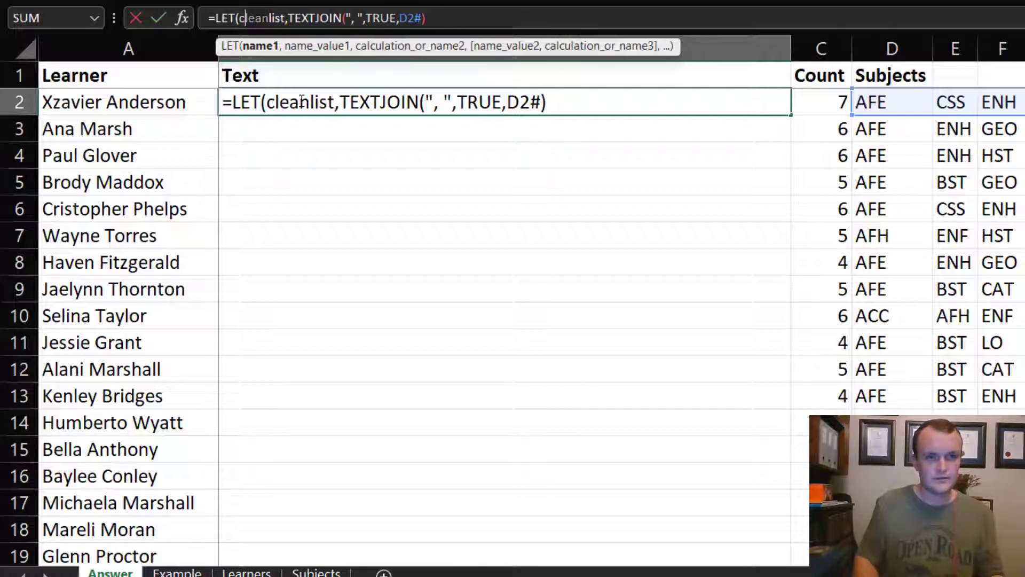
{"action": "key", "text": "BackSpace"}
{"action": "key", "text": "Delete"}
{"action": "key", "text": "Delete"}
{"action": "key", "text": "Delete"}
{"action": "key", "text": "Delete"}
{"action": "type", "text": "fulllist"}
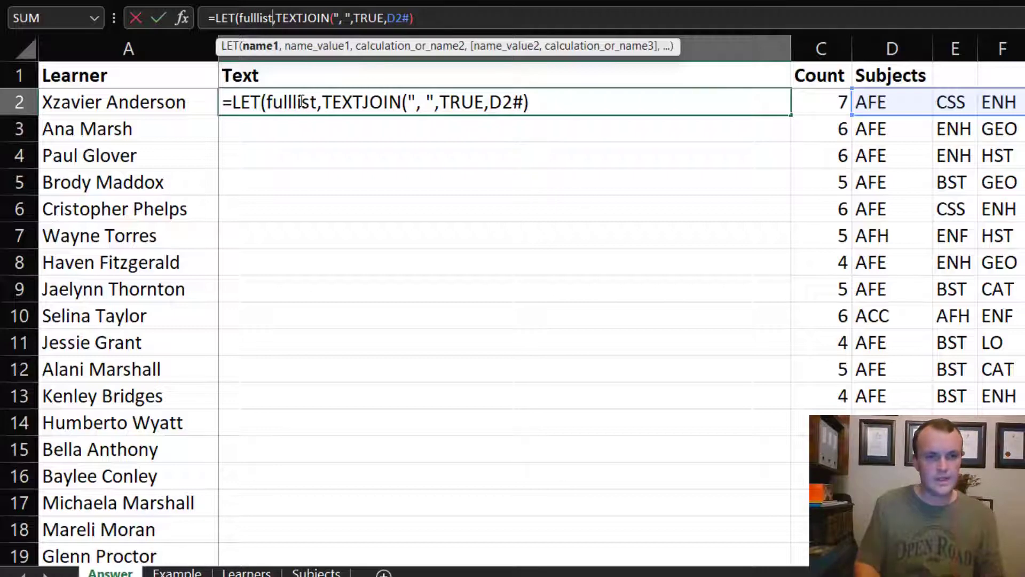
Start the value of fulllist as an INDEX over the "to" column of the table on the Subjects sheet
{"action": "type", "text": ","}
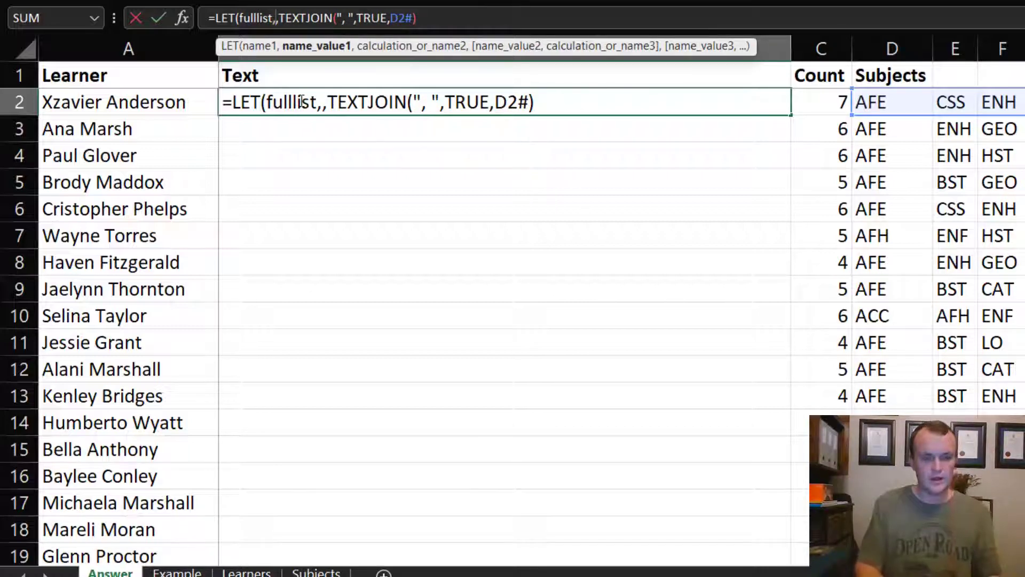
{"action": "type", "text": "inde"}
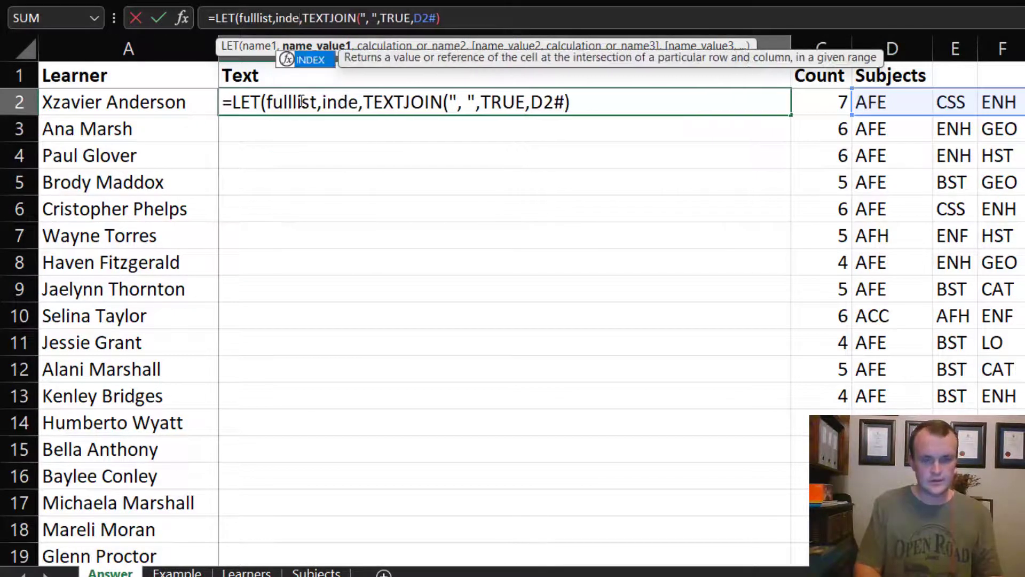
{"action": "type", "text": "x("}
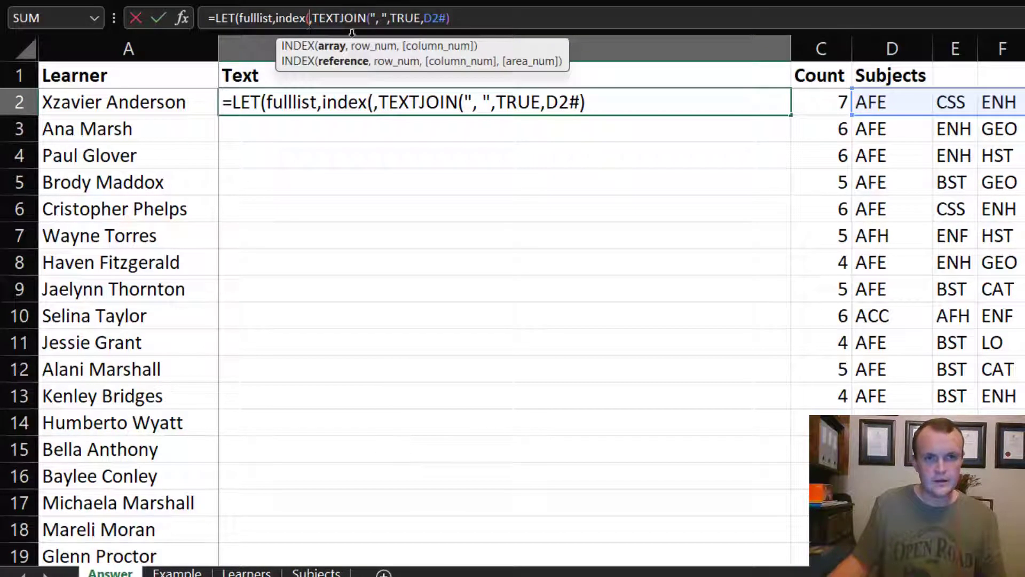
{"action": "left_click", "coordinate": [317, 572]}
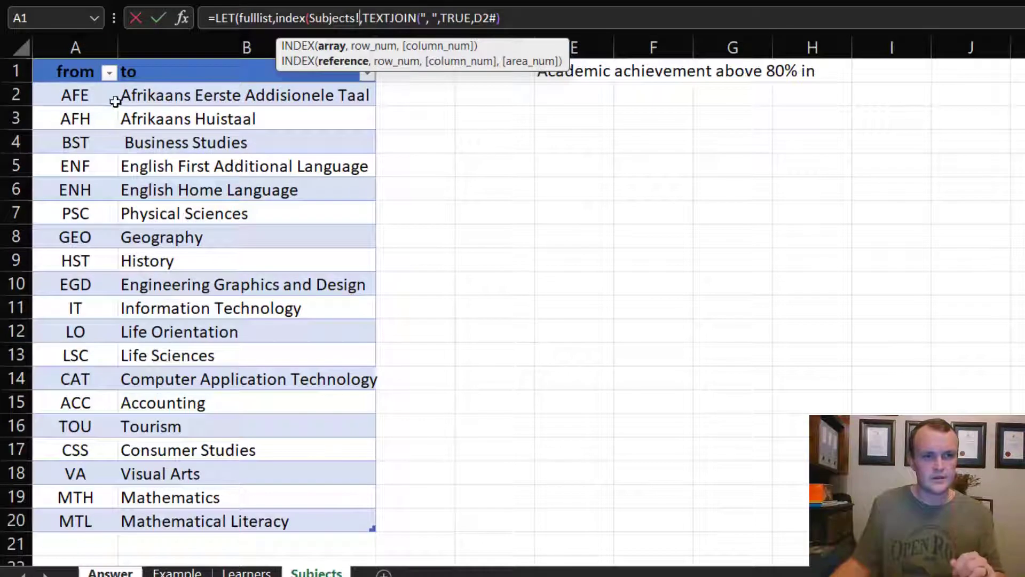
{"action": "left_click", "coordinate": [151, 96]}
{"action": "key", "text": "ctrl+shift+Down"}
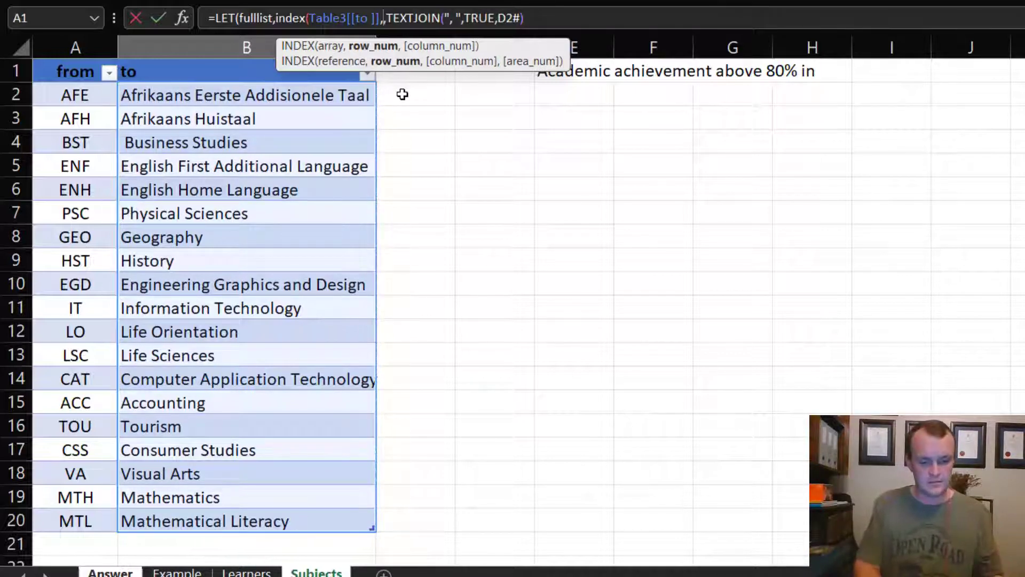
Add a MATCH as the INDEX row number, with the spilled codes Answer!D2# as its lookup value
{"action": "type", "text": ",match(,"}
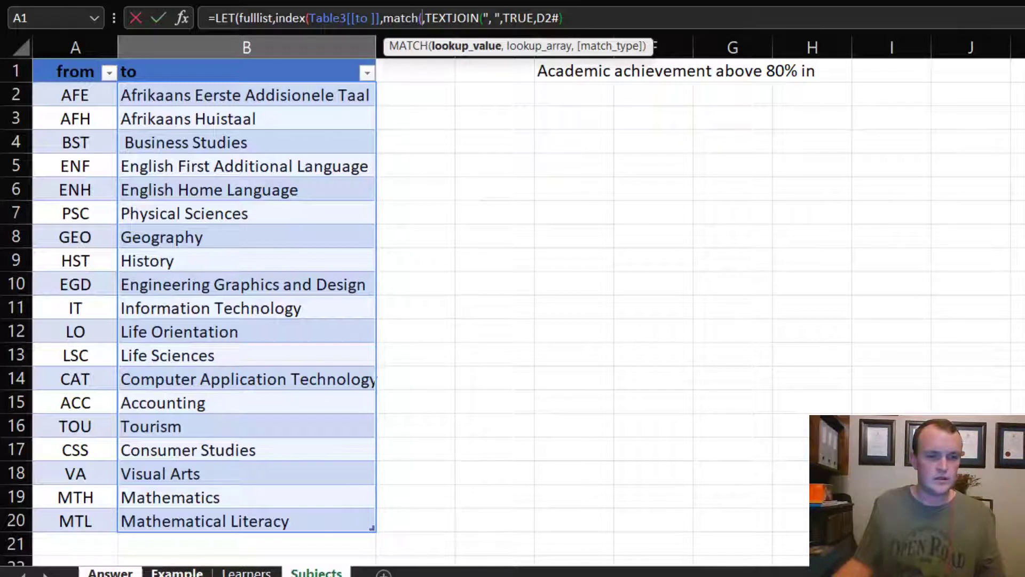
{"action": "left_click", "coordinate": [247, 572]}
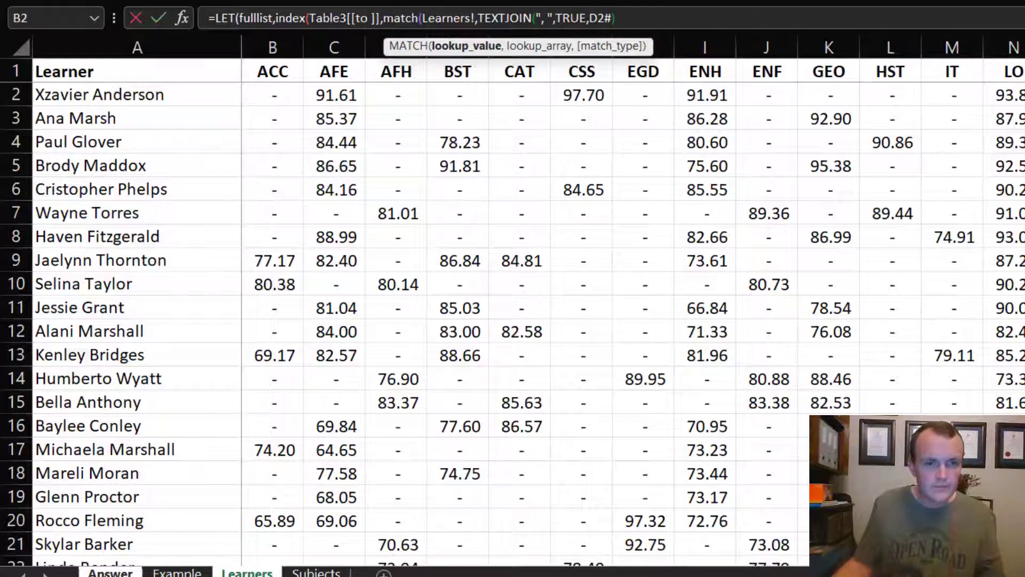
{"action": "left_click", "coordinate": [110, 571]}
{"action": "left_click", "coordinate": [872, 103]}
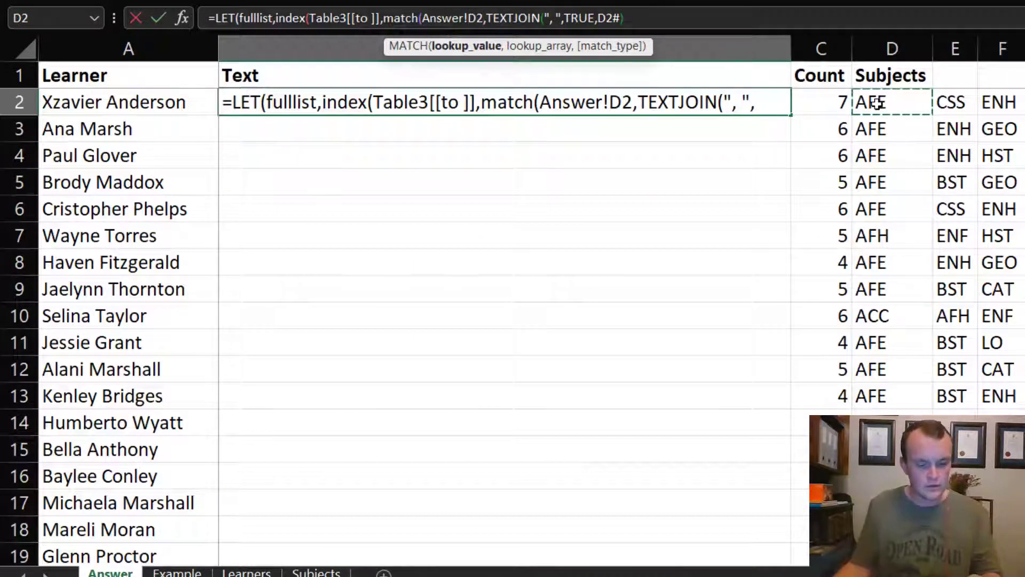
{"action": "type", "text": "#"}
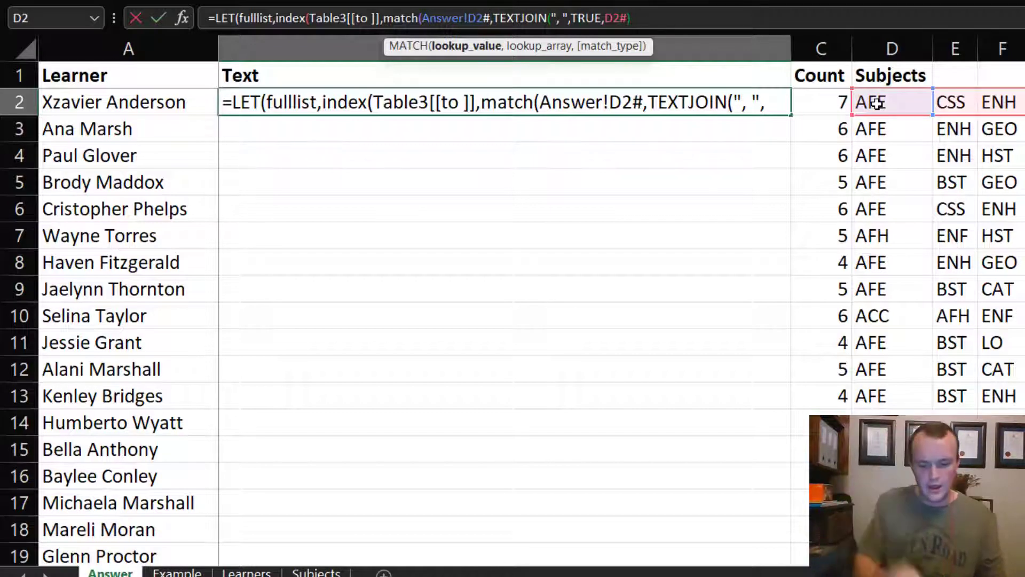
Complete the MATCH with the Subjects table's "from" column as lookup array and exact match 0, closing MATCH and INDEX
{"action": "type", "text": ","}
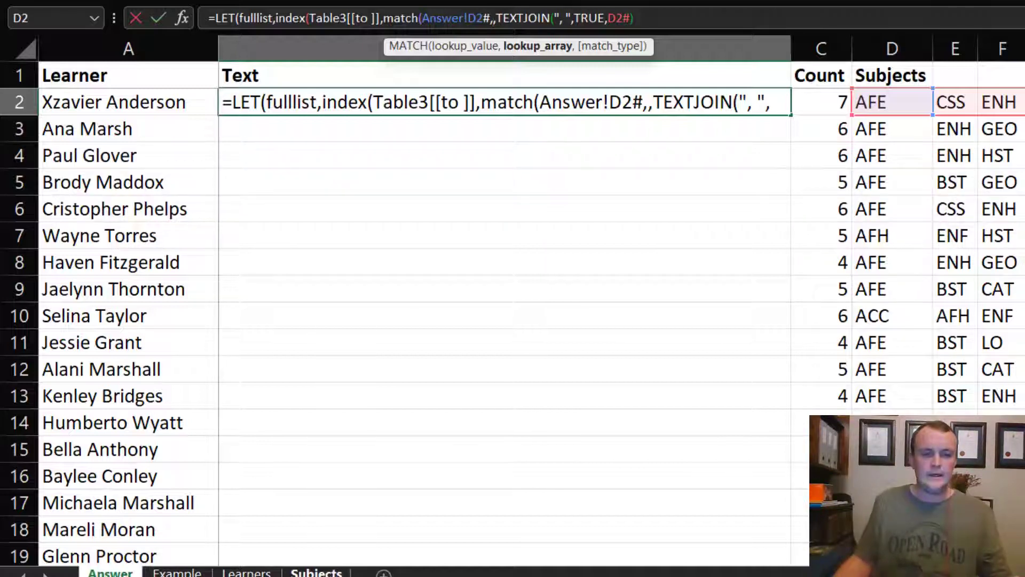
{"action": "left_click", "coordinate": [316, 571]}
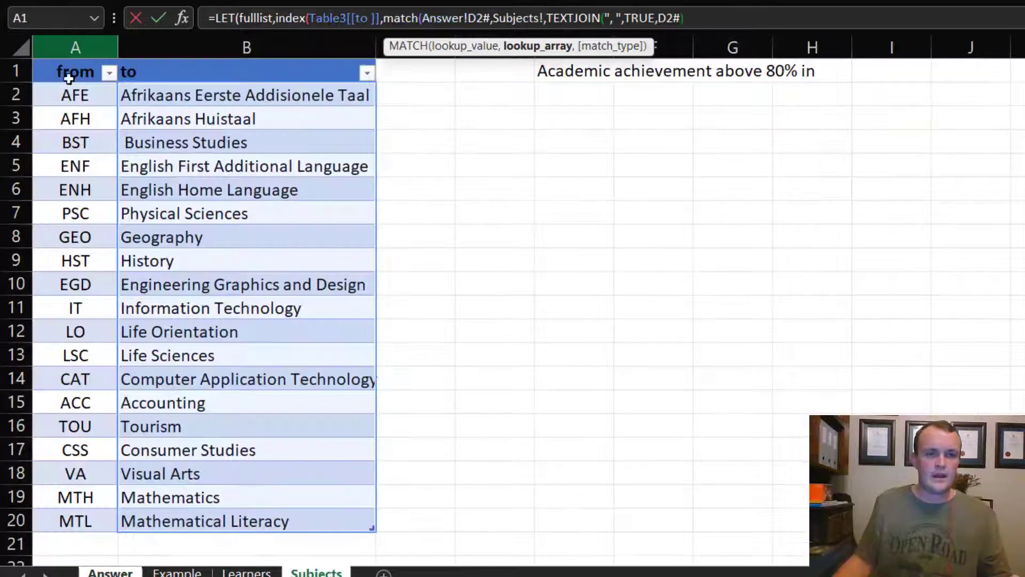
{"action": "left_click", "coordinate": [66, 100]}
{"action": "key", "text": "ctrl+shift+Down"}
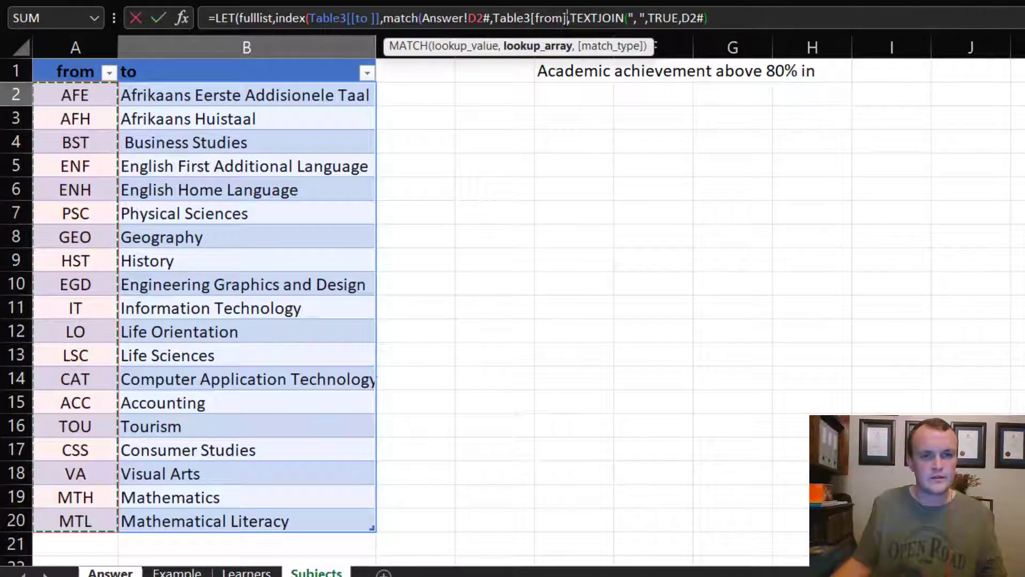
{"action": "type", "text": ",0)"}
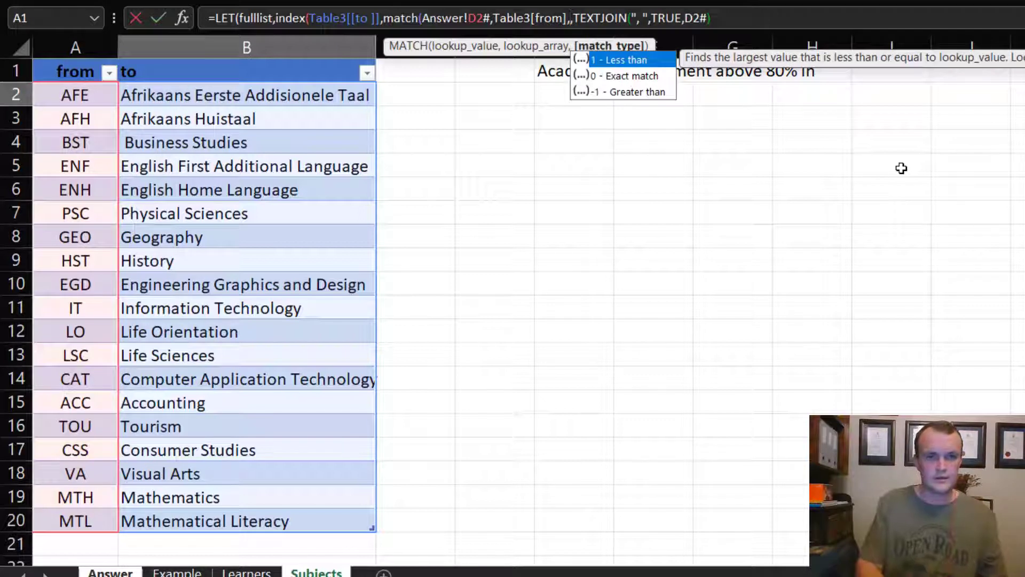
{"action": "type", "text": ","}
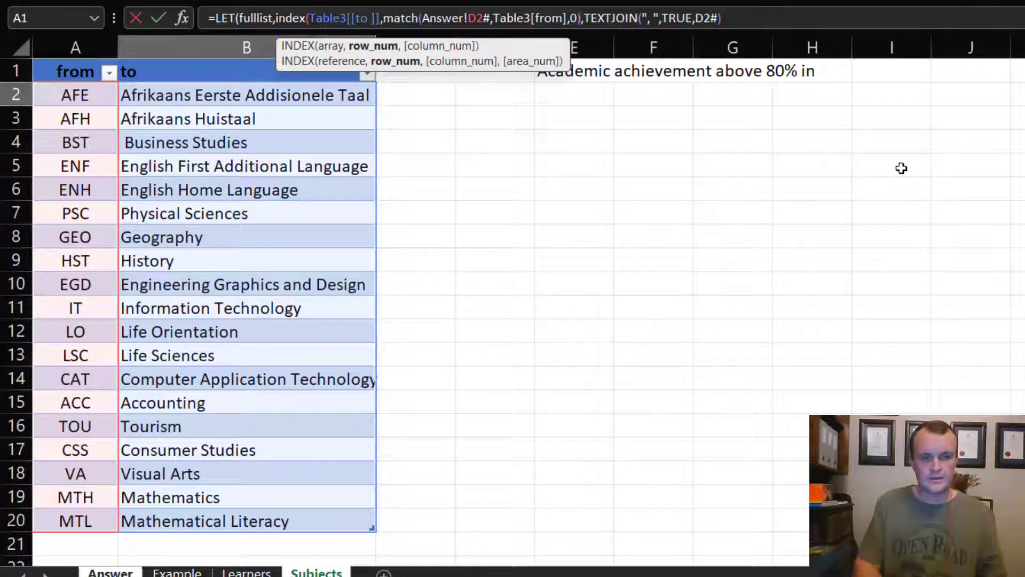
{"action": "type", "text": ")"}
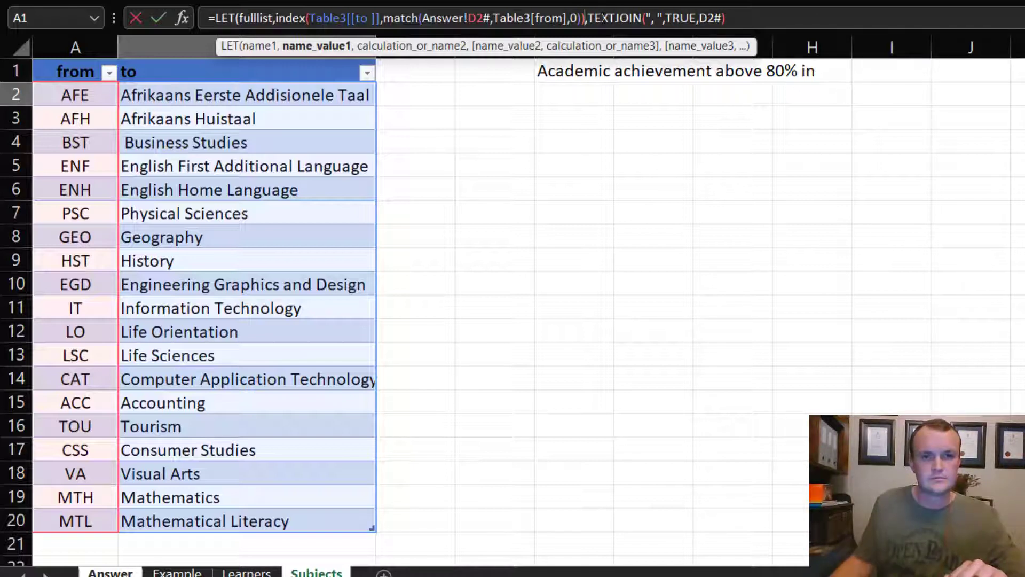
Replace D2# in the TEXTJOIN with fulllist, close the LET and enter the B2 formula
{"action": "left_click", "coordinate": [725, 18]}
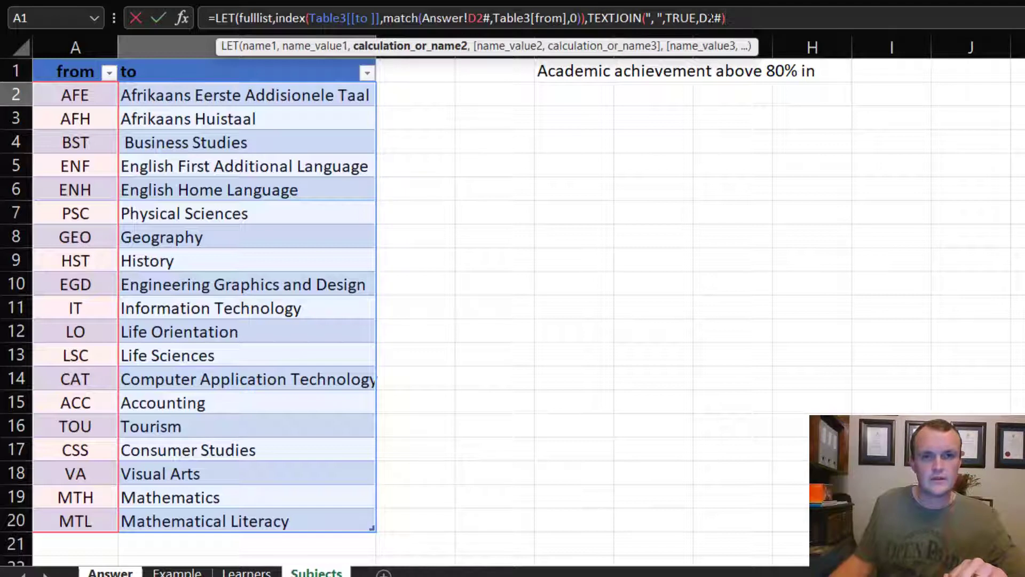
{"action": "key", "text": "BackSpace"}
{"action": "key", "text": "BackSpace"}
{"action": "key", "text": "BackSpace"}
{"action": "type", "text": "fu"}
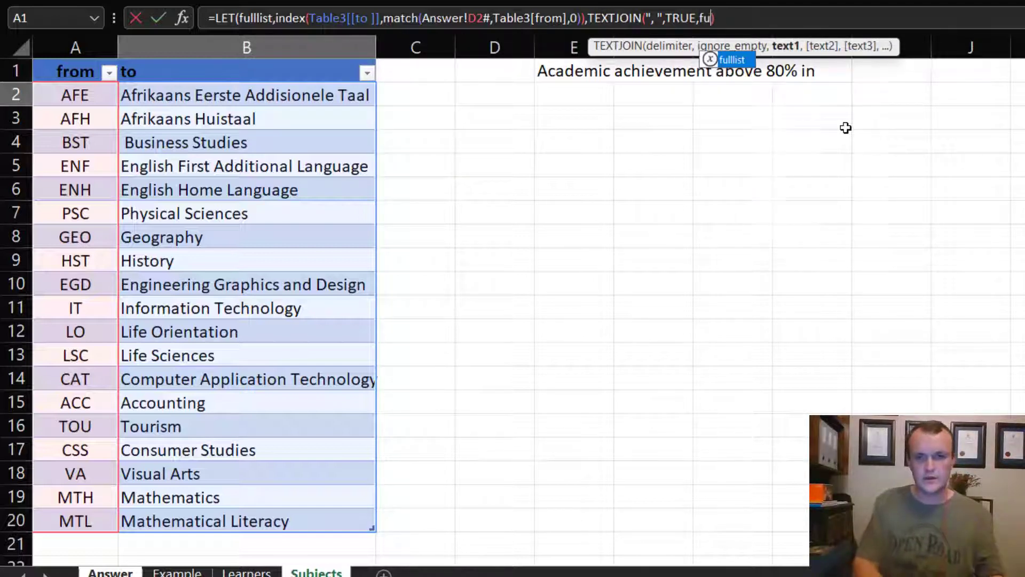
{"action": "type", "text": "lllist"}
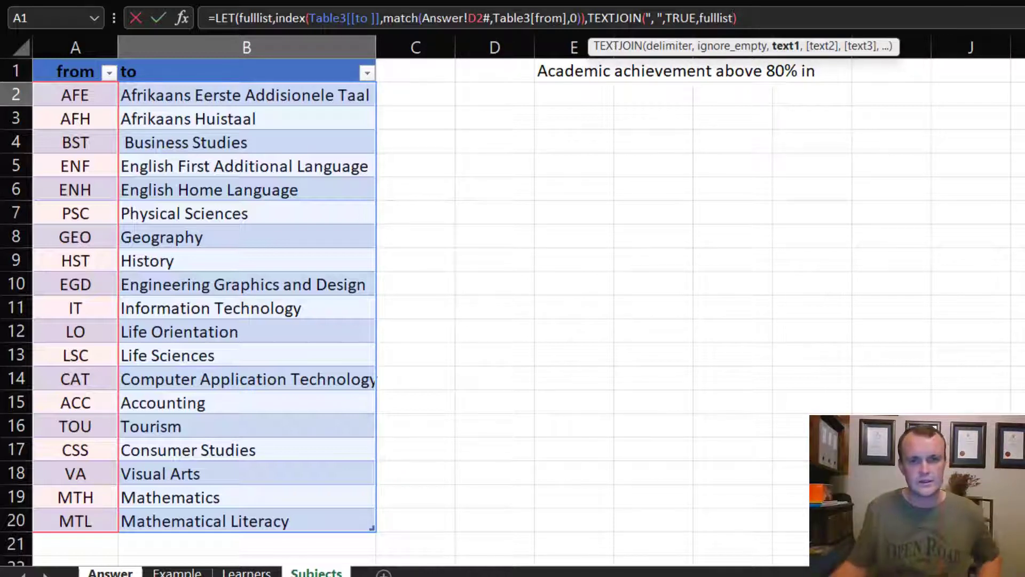
{"action": "left_click", "coordinate": [766, 16]}
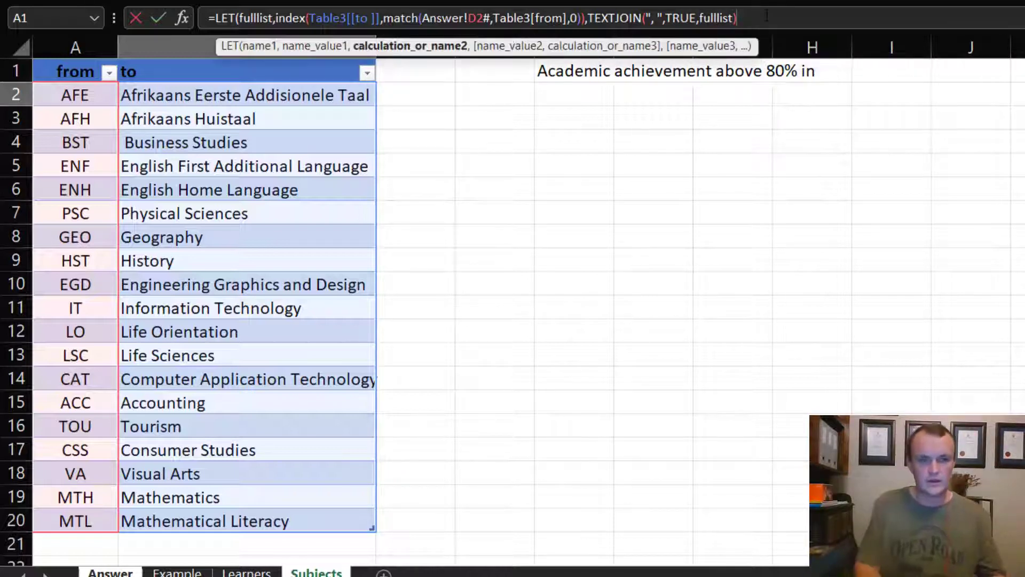
{"action": "type", "text": ")"}
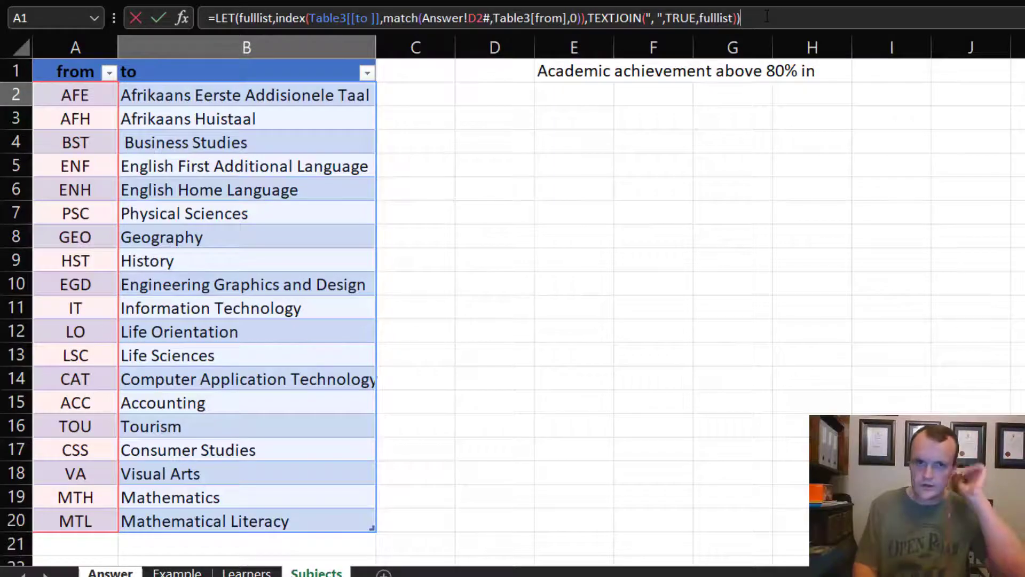
{"action": "key", "text": "Return"}
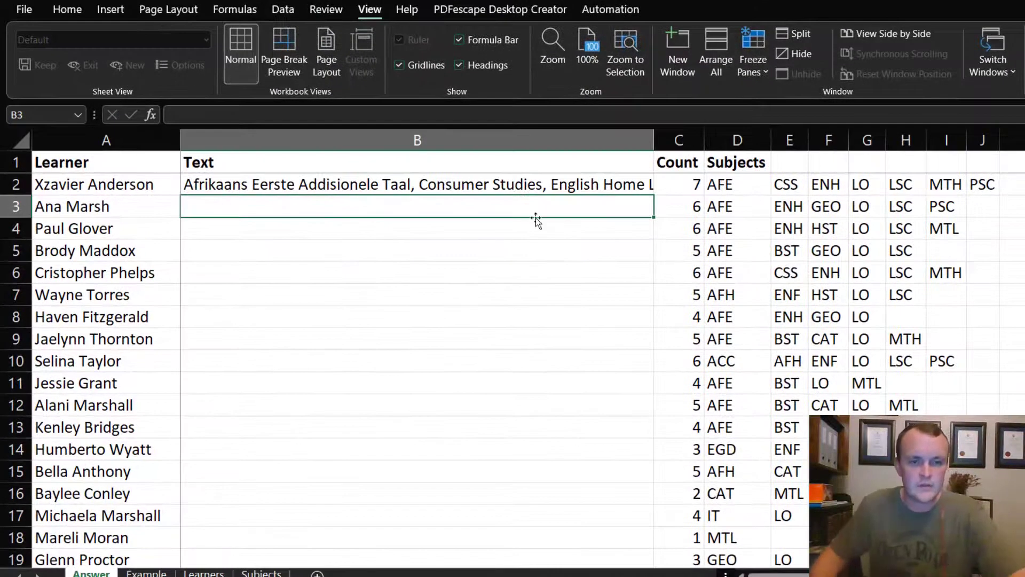
Turn on text wrapping for the joined subject list in B2 of the Answer sheet
{"action": "left_click", "coordinate": [421, 180]}
{"action": "left_click", "coordinate": [68, 9]}
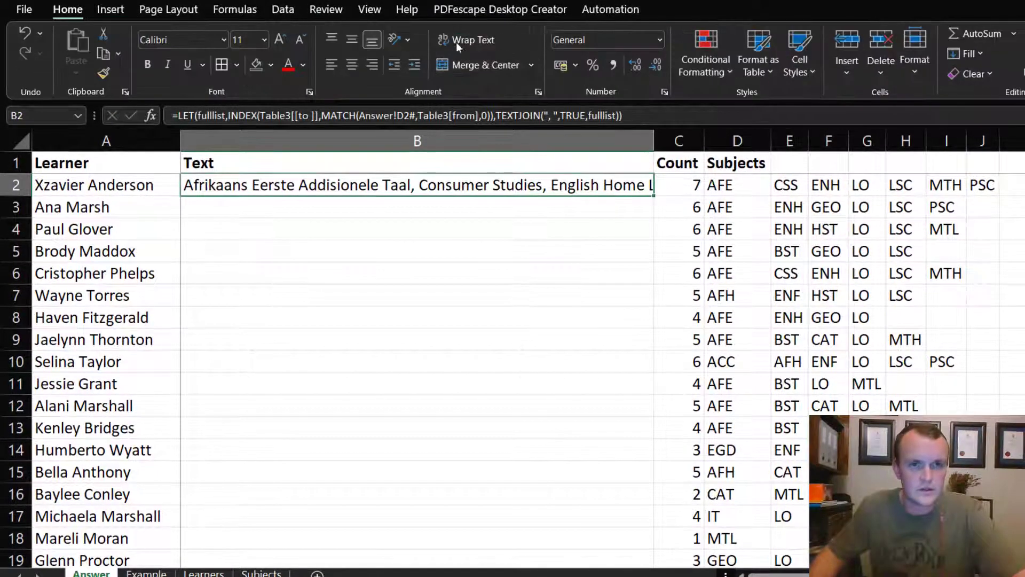
{"action": "left_click", "coordinate": [486, 41]}
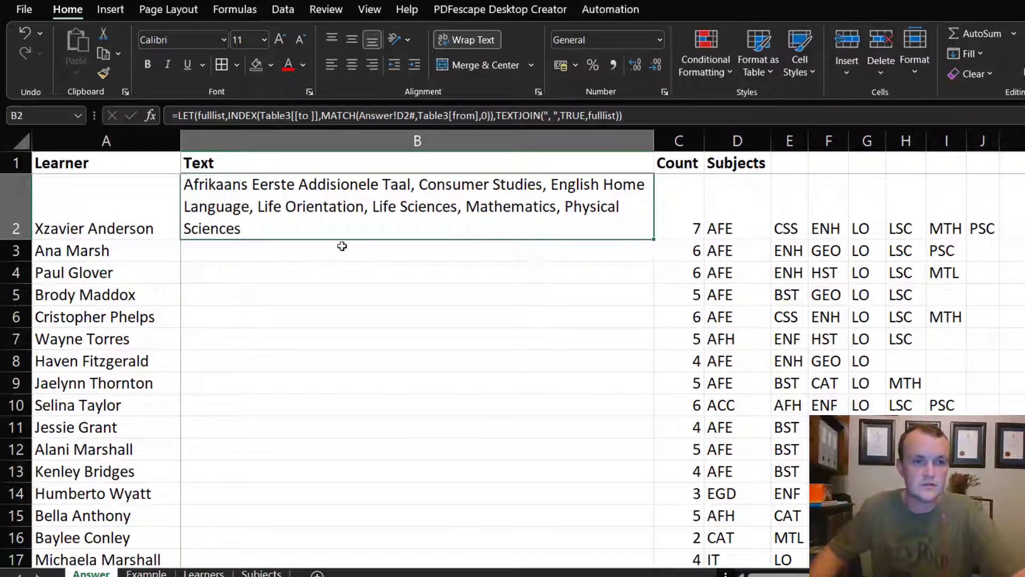
Align the contents of all cells on the Answer sheet to the top
{"action": "left_click", "coordinate": [60, 136]}
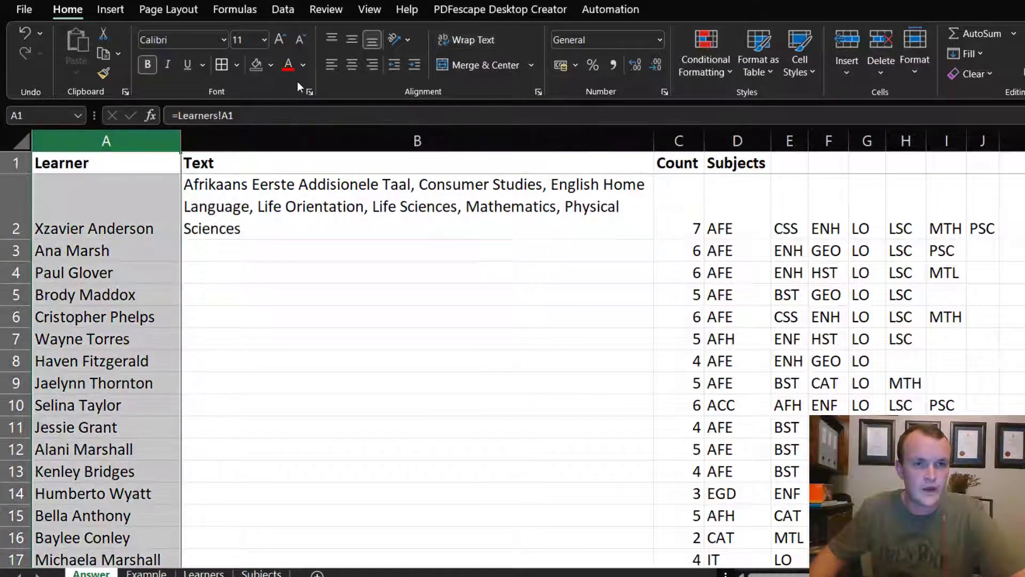
{"action": "left_click", "coordinate": [332, 38]}
{"action": "left_click", "coordinate": [21, 143]}
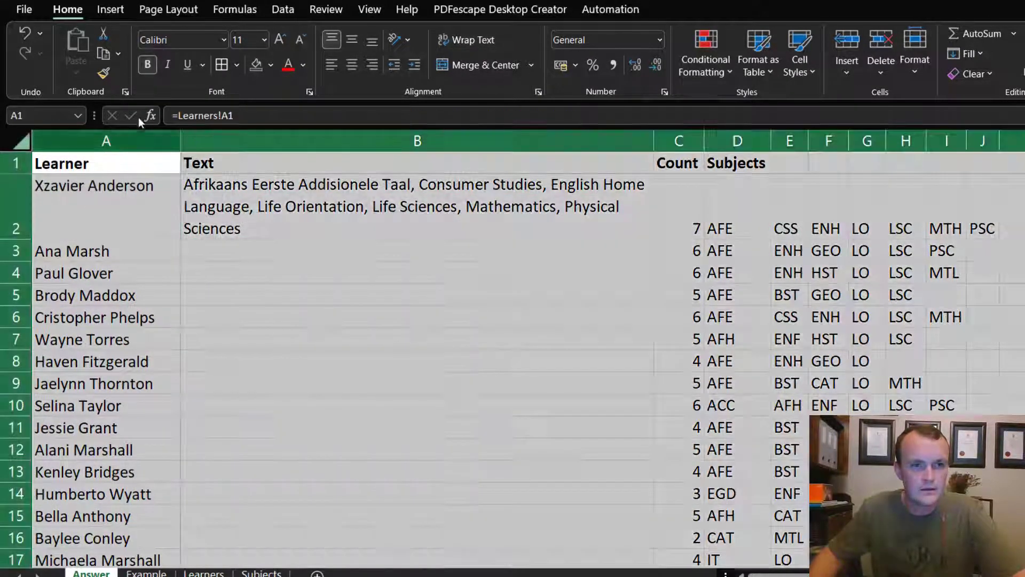
{"action": "left_click", "coordinate": [372, 39]}
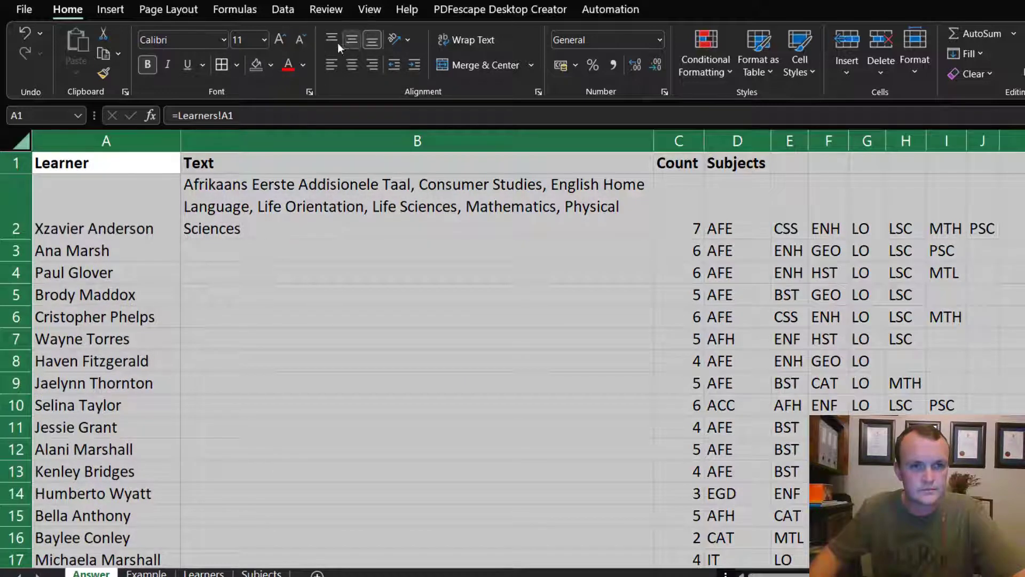
{"action": "left_click", "coordinate": [335, 45]}
Prefix the B2 formula with the defined name basetext, joined to the LET with &
{"action": "left_click", "coordinate": [227, 237]}
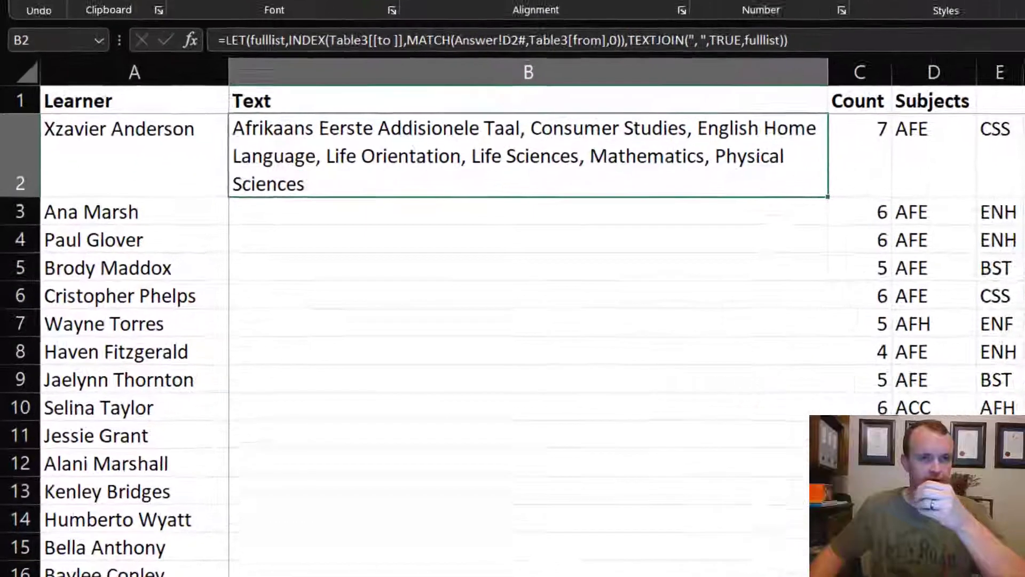
{"action": "left_click", "coordinate": [236, 18]}
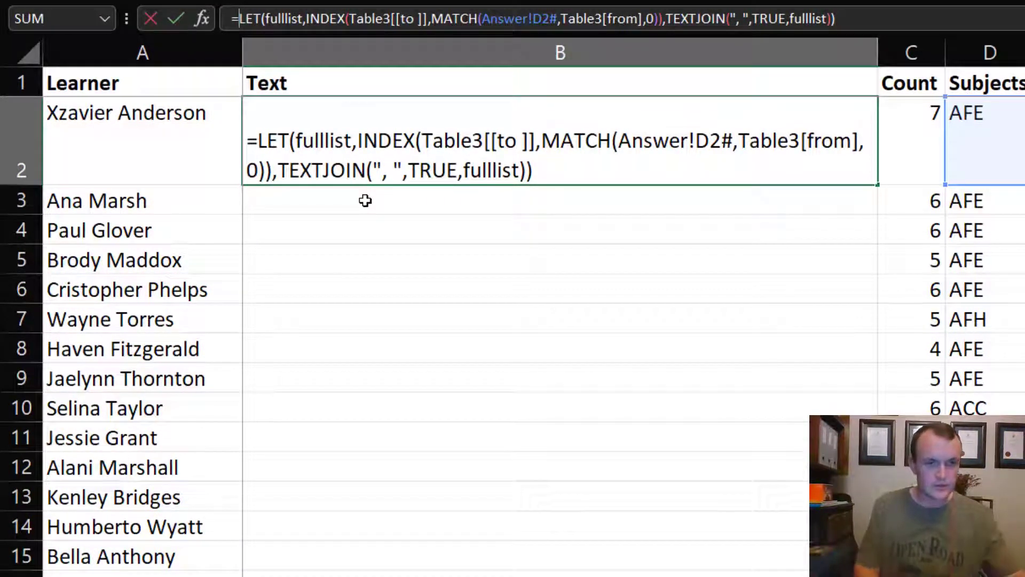
{"action": "key", "text": "F3"}
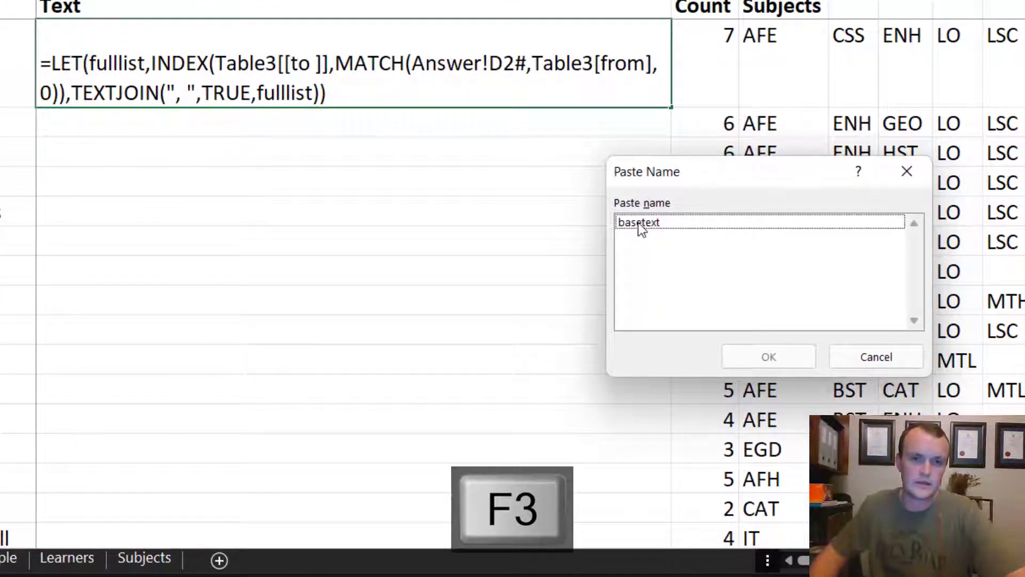
{"action": "double_click", "coordinate": [639, 223]}
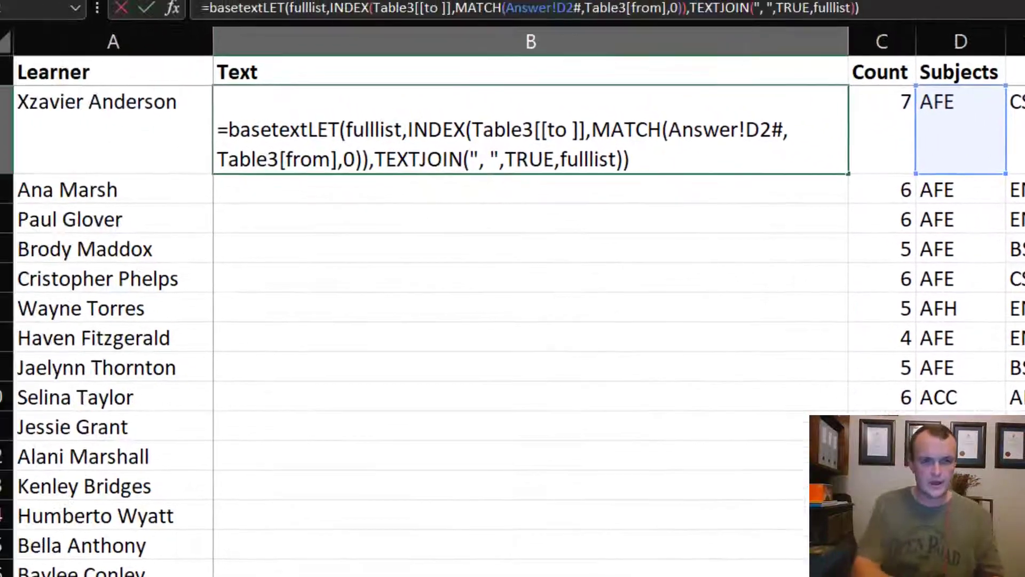
{"action": "type", "text": "&"}
{"action": "key", "text": "Return"}
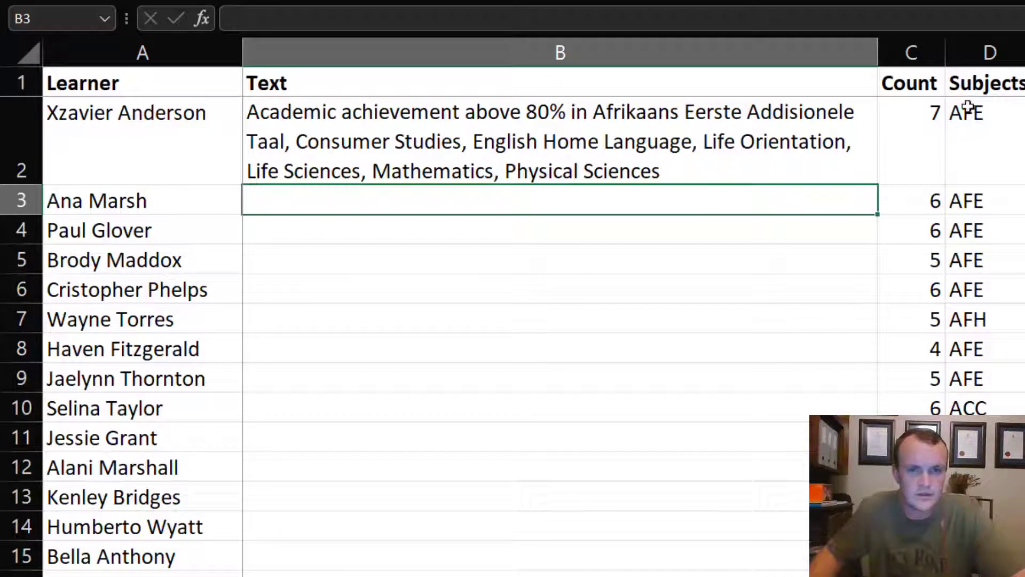
Fill the B2 formula down the Text column for all learners and review the generated sentences
{"action": "left_click", "coordinate": [603, 140]}
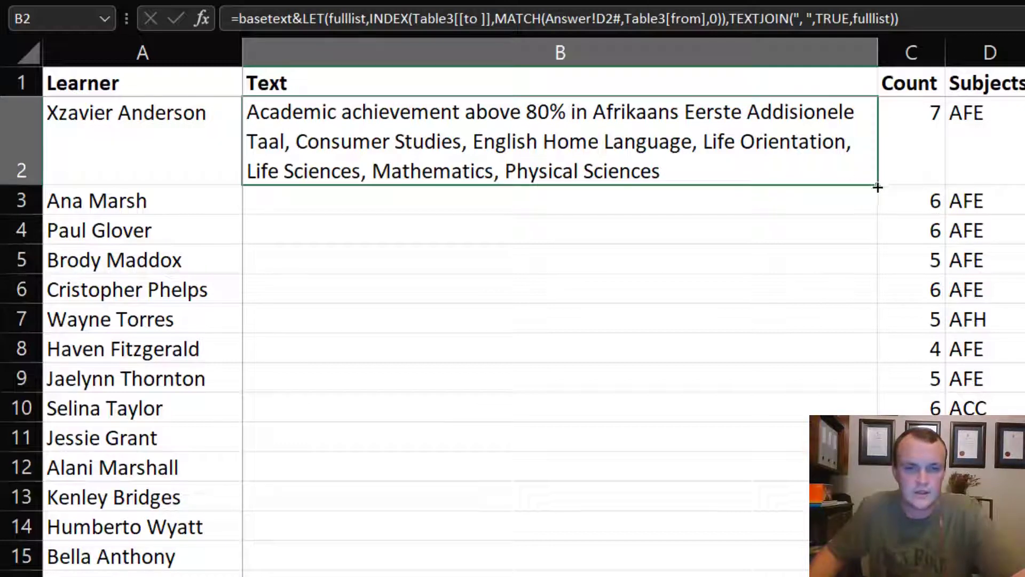
{"action": "left_click_drag", "start_coordinate": [877, 187], "coordinate": [878, 572]}
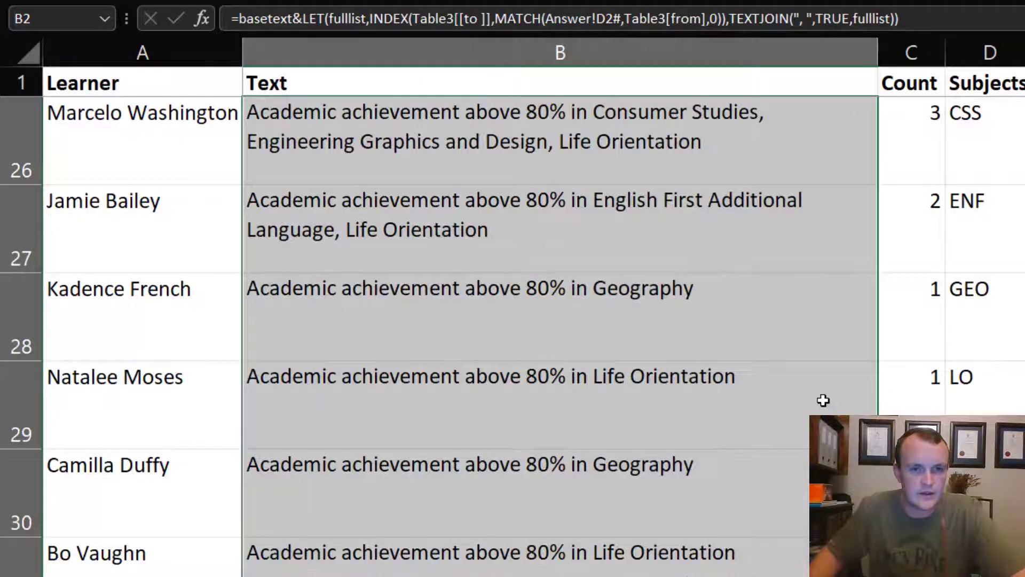
{"action": "scroll", "coordinate": [823, 400], "scroll_direction": "up", "scroll_amount": 8}
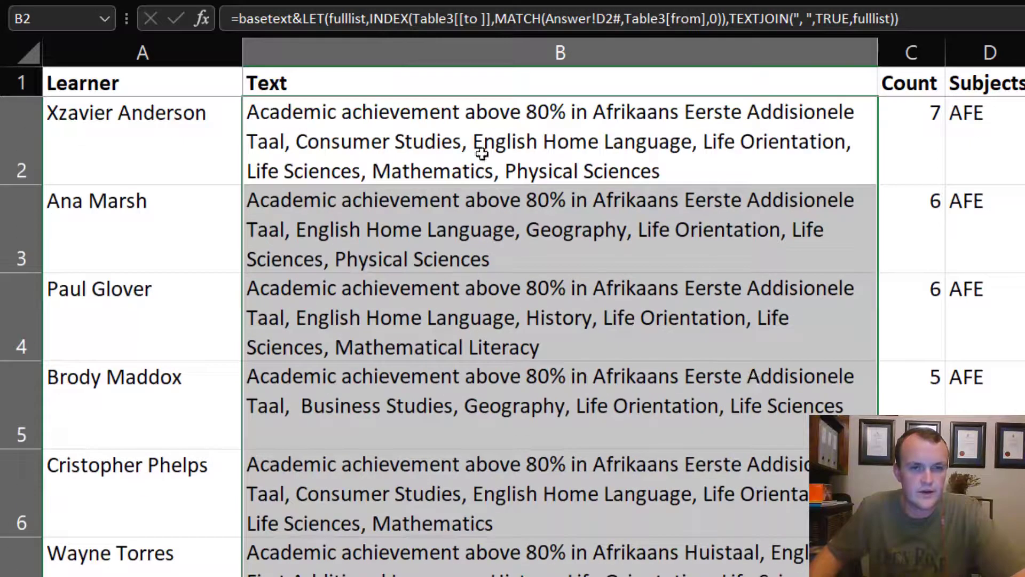
{"action": "scroll", "coordinate": [560, 403], "scroll_direction": "down", "scroll_amount": 11}
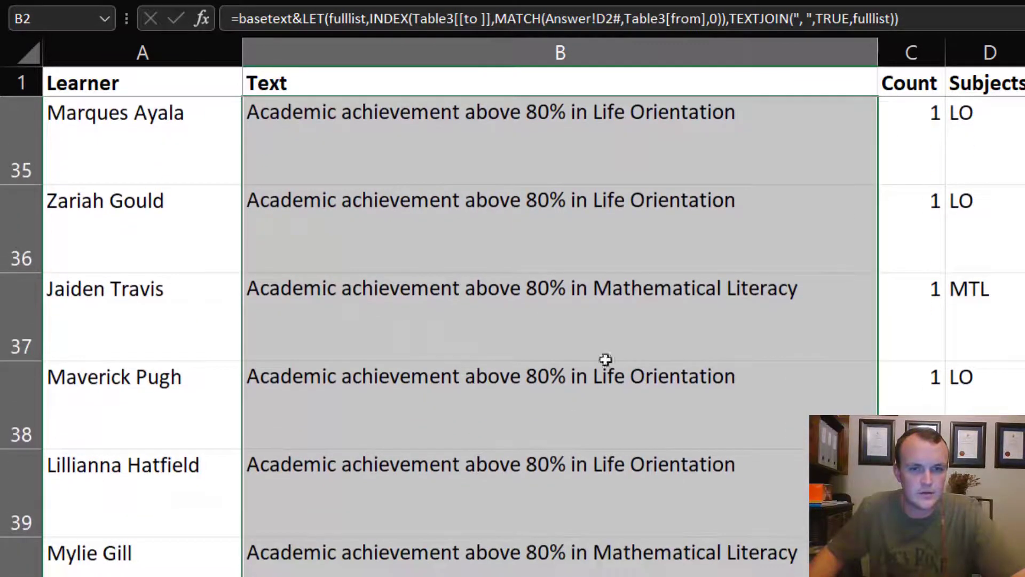
{"action": "scroll", "coordinate": [591, 426], "scroll_direction": "down", "scroll_amount": 2}
{"action": "scroll", "coordinate": [592, 424], "scroll_direction": "up", "scroll_amount": 3}
{"action": "scroll", "coordinate": [592, 424], "scroll_direction": "up", "scroll_amount": 10}
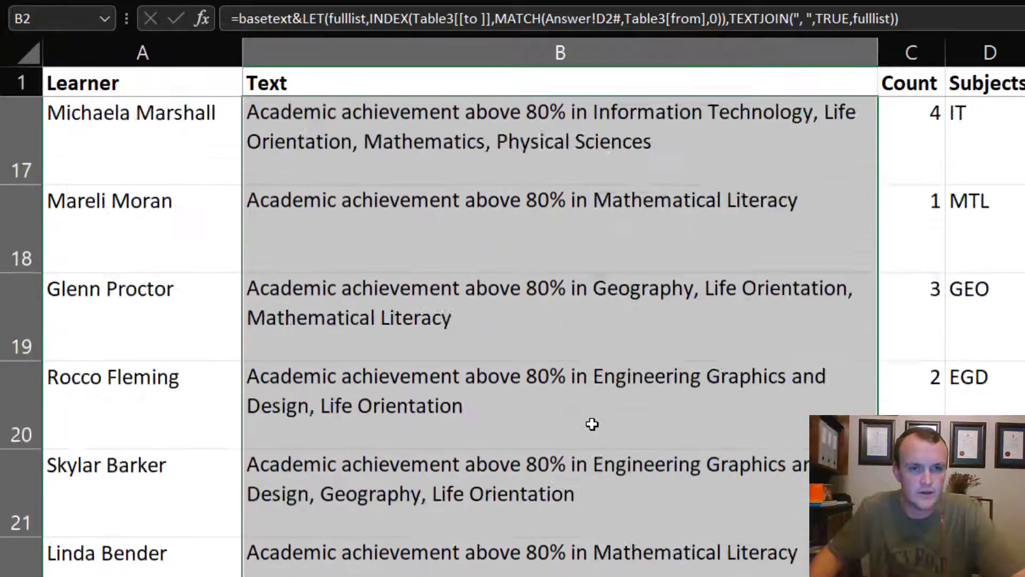
Wrap the TEXTJOIN in the B2 formula in a SUBSTITUTE with ", " as the old text
{"action": "left_click", "coordinate": [481, 131]}
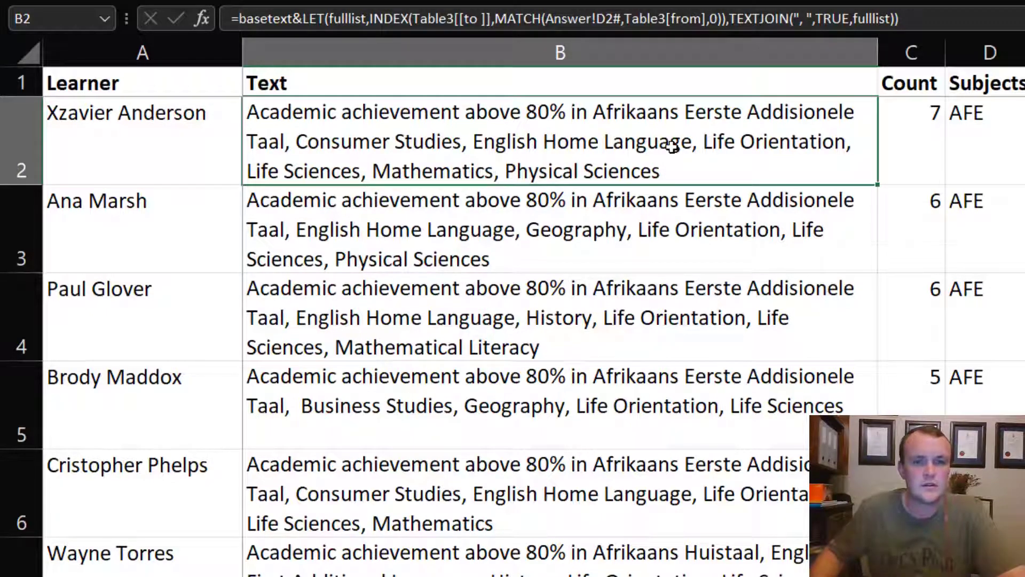
{"action": "double_click", "coordinate": [810, 105]}
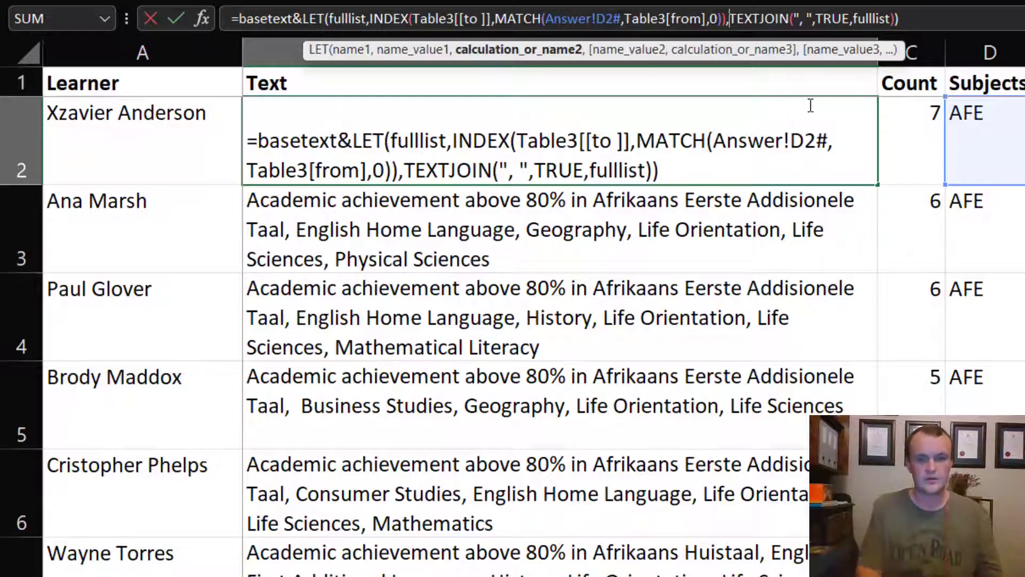
{"action": "type", "text": "sub"}
{"action": "key", "text": "Tab"}
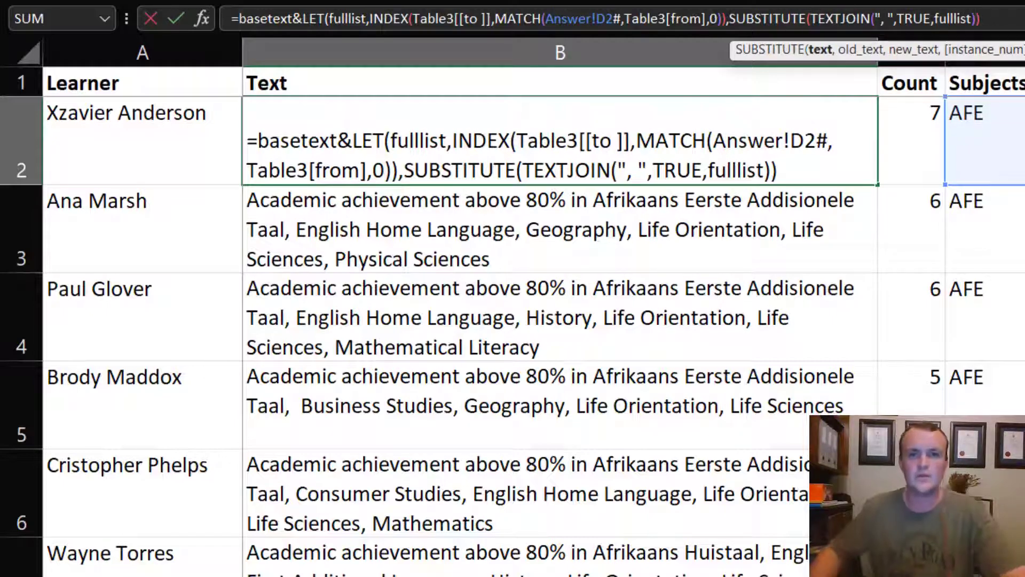
{"action": "type", "text": ","}
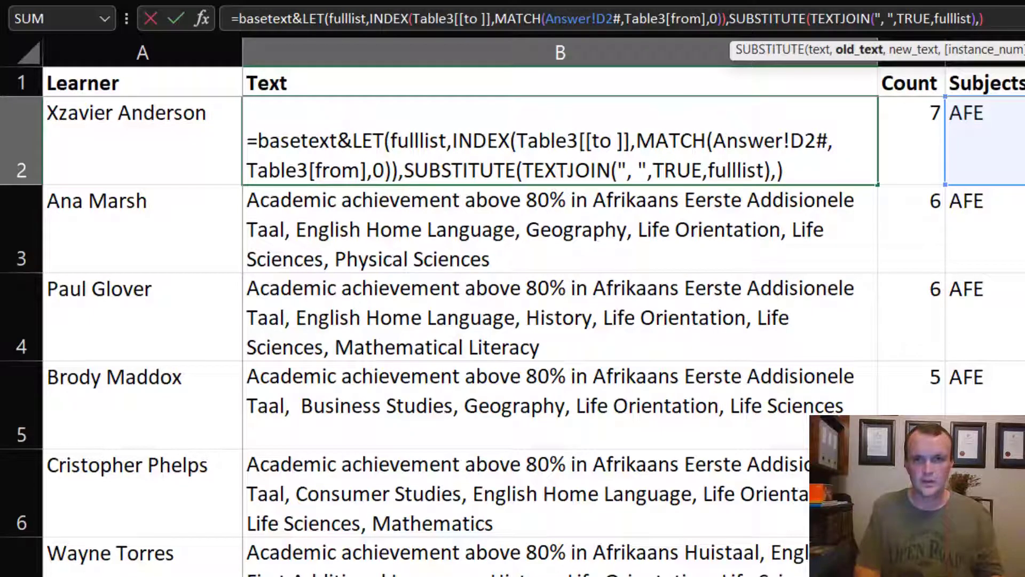
{"action": "type", "text": "\", "}
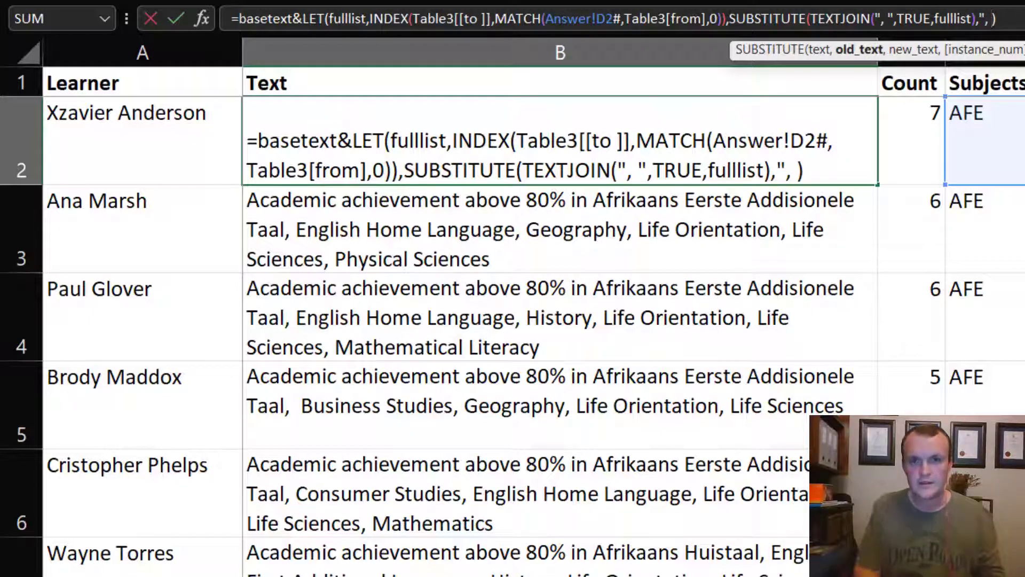
{"action": "type", "text": "\","}
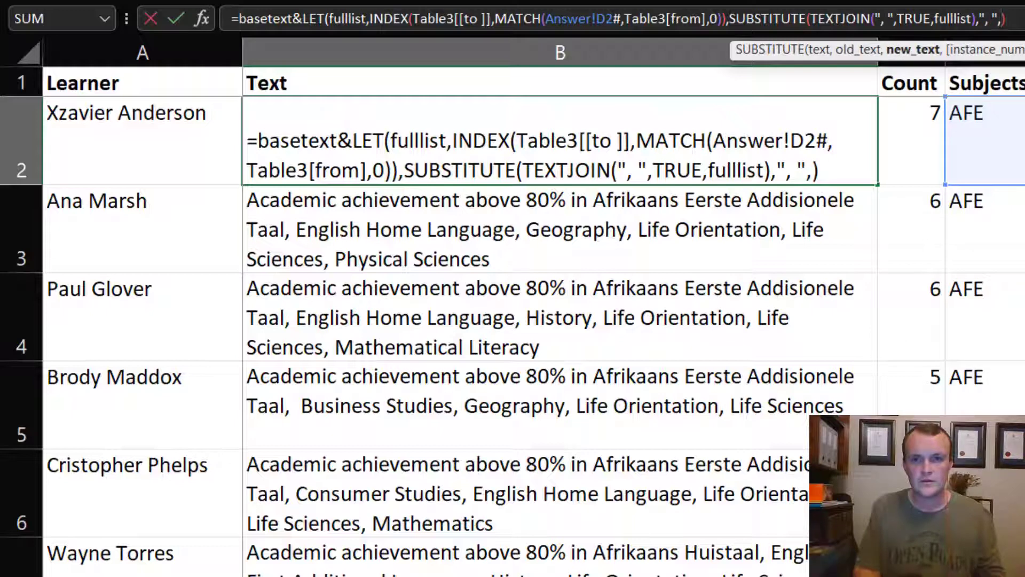
Enter " and " as the new text of the SUBSTITUTE in the B2 formula
{"action": "type", "text": "\",\" a"}
{"action": "scroll", "coordinate": [827, 98], "scroll_direction": "right", "scroll_amount": 3}
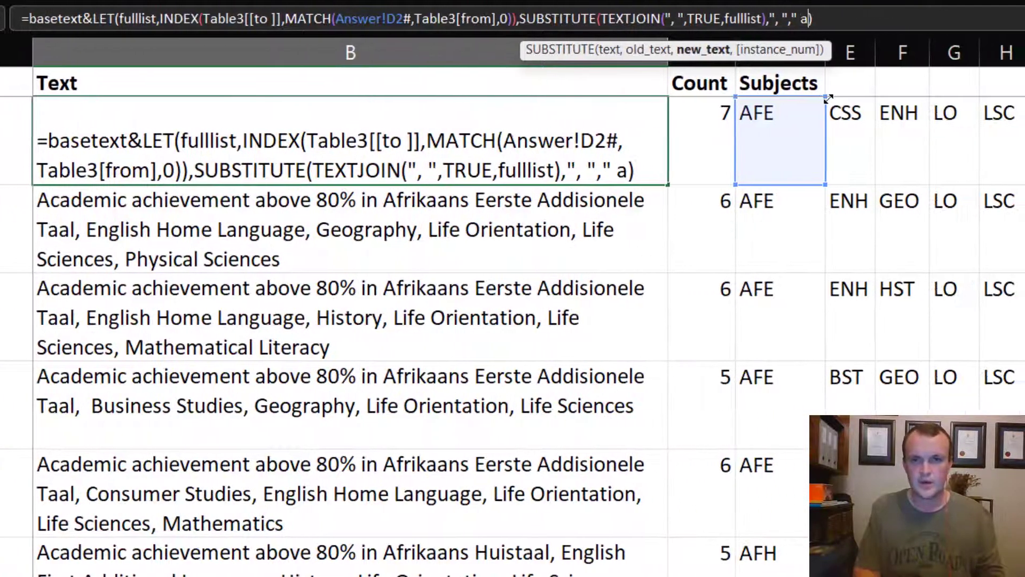
{"action": "type", "text": "nsd"}
{"action": "key", "text": "BackSpace"}
{"action": "key", "text": "BackSpace"}
{"action": "type", "text": "d "}
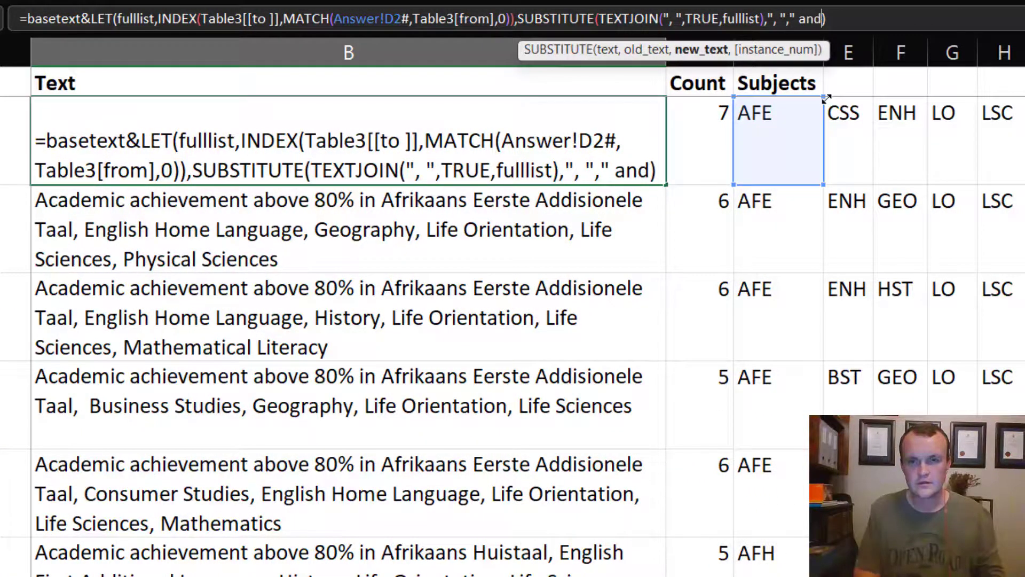
{"action": "type", "text": "\""}
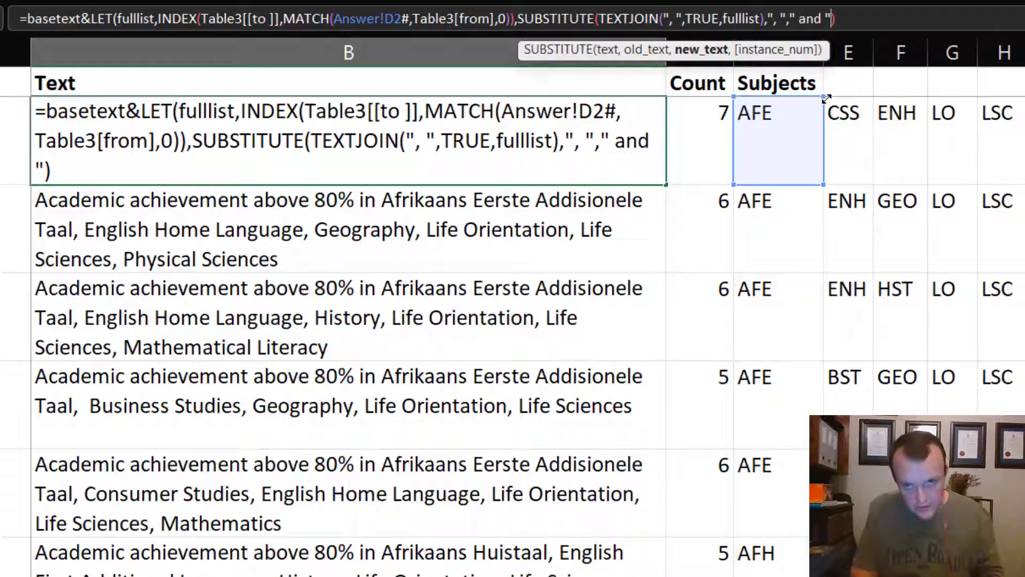
Set the SUBSTITUTE instance number in the B2 formula to C2-1, close the LET and enter the formula
{"action": "type", "text": ","}
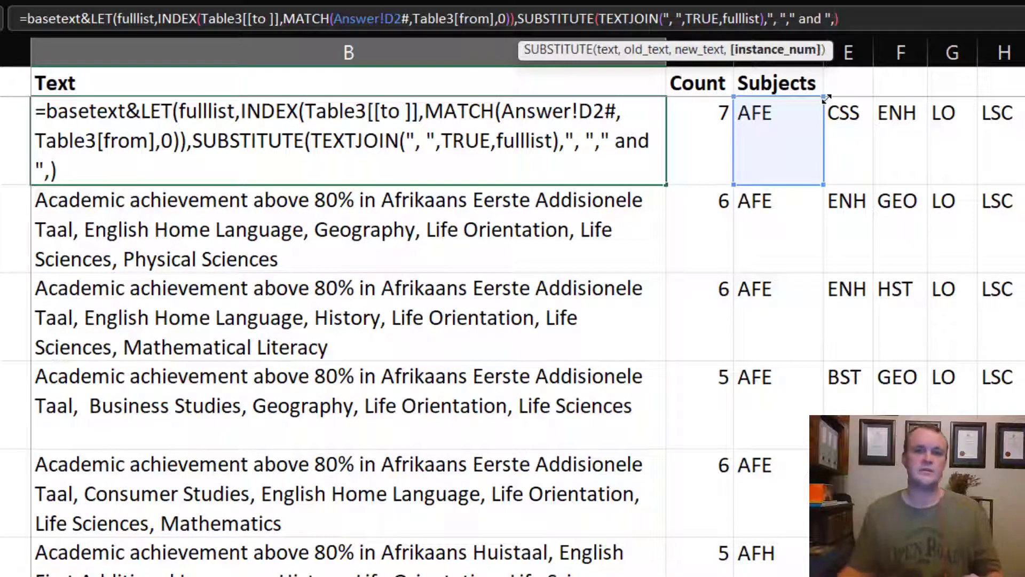
{"action": "left_click", "coordinate": [705, 130]}
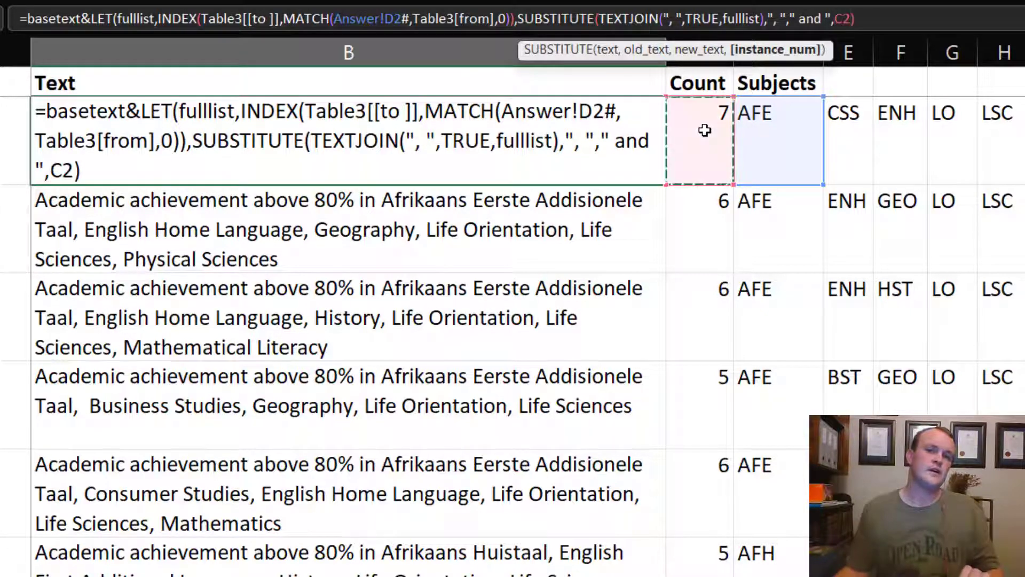
{"action": "type", "text": "-1"}
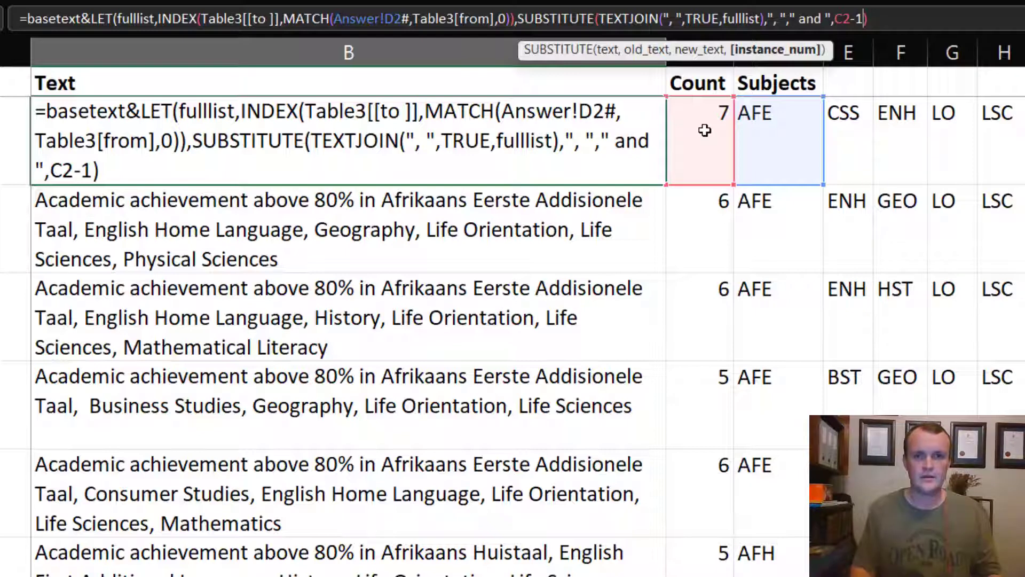
{"action": "left_click", "coordinate": [897, 26]}
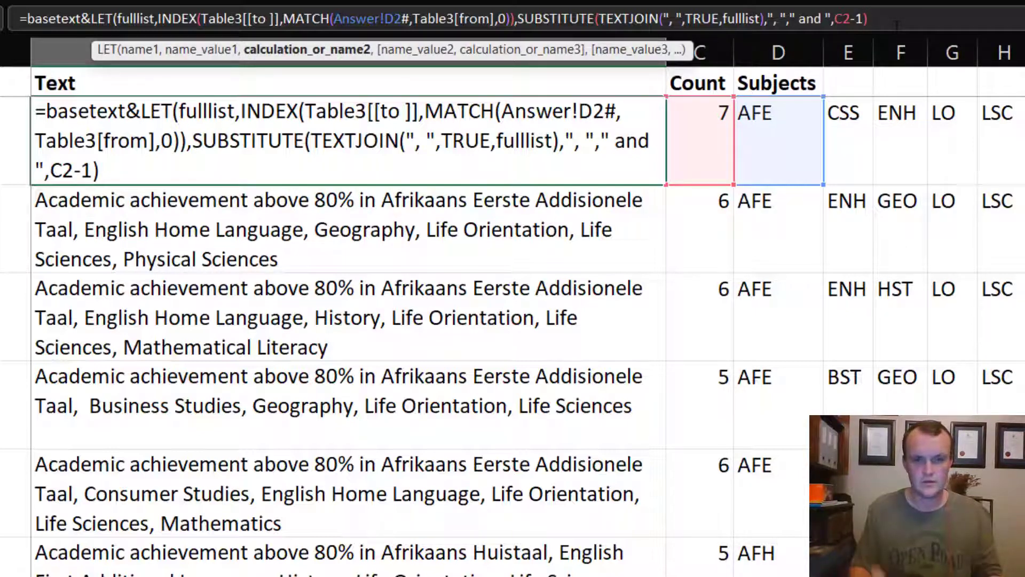
{"action": "key", "text": "Return"}
{"action": "left_click", "coordinate": [604, 308]}
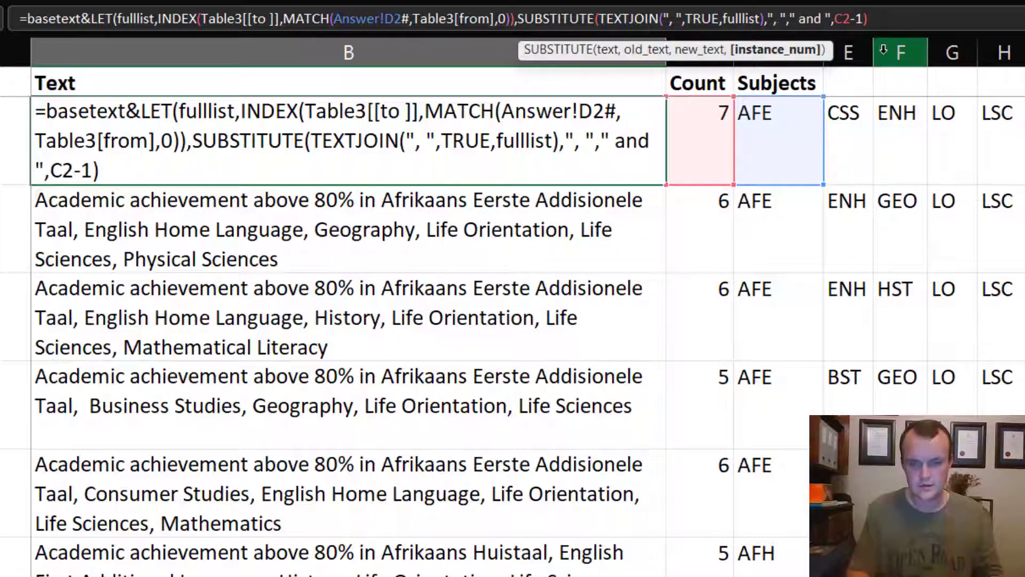
{"action": "type", "text": ")"}
{"action": "key", "text": "Return"}
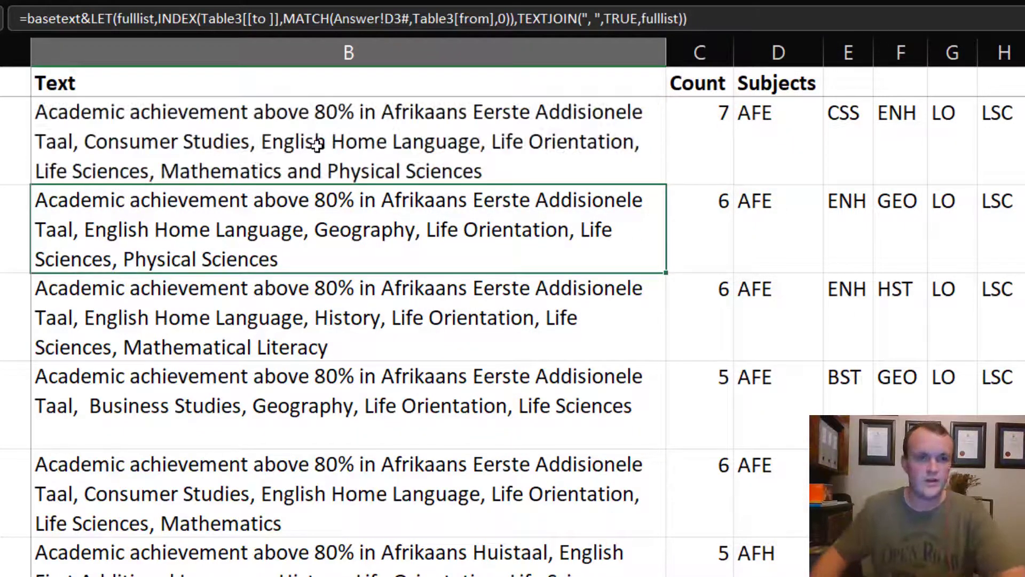
Fill the updated B2 formula with the SUBSTITUTE down the Text column for all learners
{"action": "left_click", "coordinate": [645, 146]}
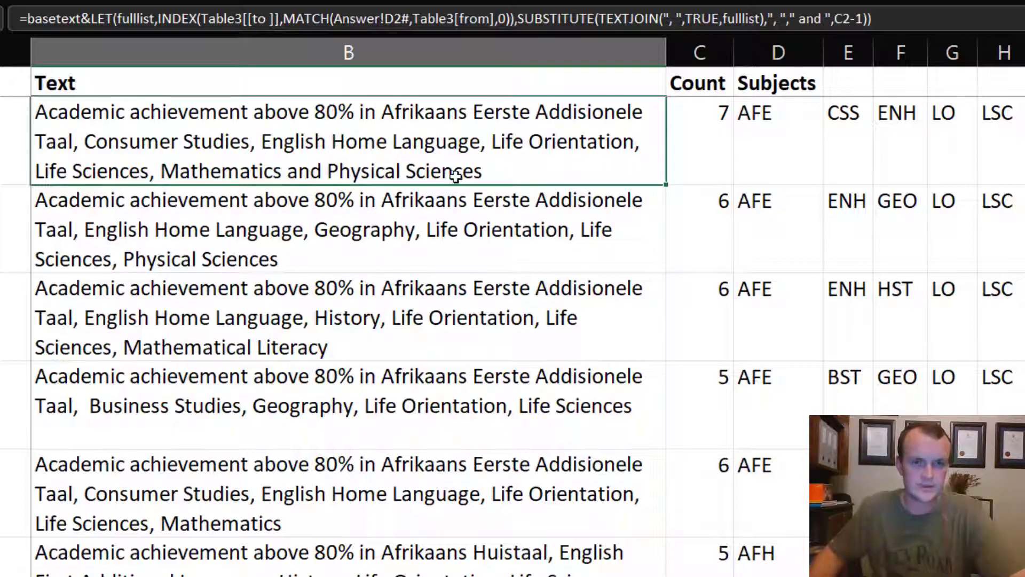
{"action": "key", "text": "Down"}
{"action": "key", "text": "Up"}
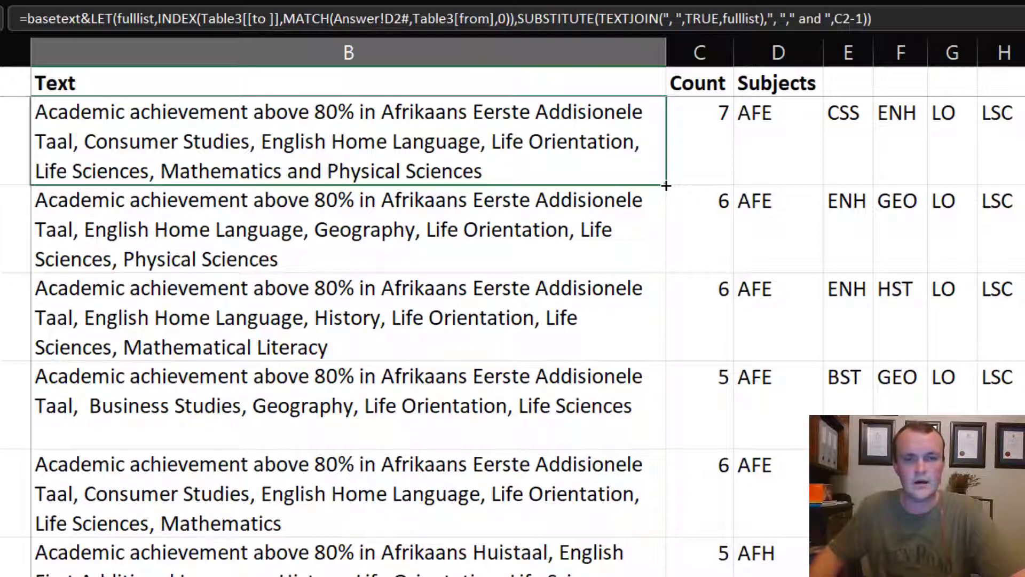
{"action": "left_click_drag", "start_coordinate": [666, 185], "coordinate": [579, 562]}
{"action": "left_click_drag", "start_coordinate": [578, 505], "coordinate": [577, 465]}
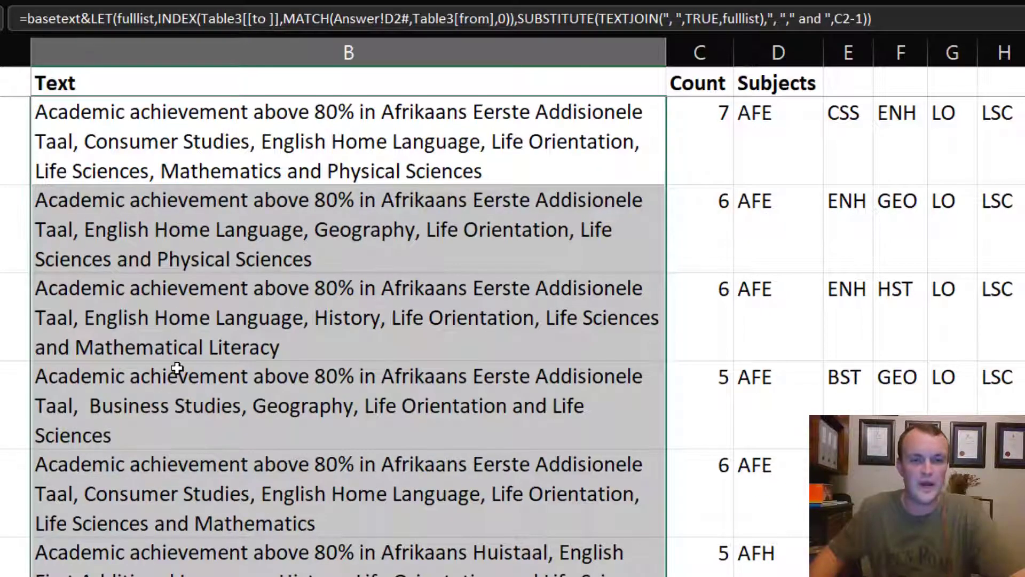
Examine the Text column results across all learners, comparing the formulas and subject counts of rows with one subject and several
{"action": "scroll", "coordinate": [179, 368], "scroll_direction": "down", "scroll_amount": 1}
{"action": "scroll", "coordinate": [181, 374], "scroll_direction": "down", "scroll_amount": 5}
{"action": "scroll", "coordinate": [182, 373], "scroll_direction": "down", "scroll_amount": 1}
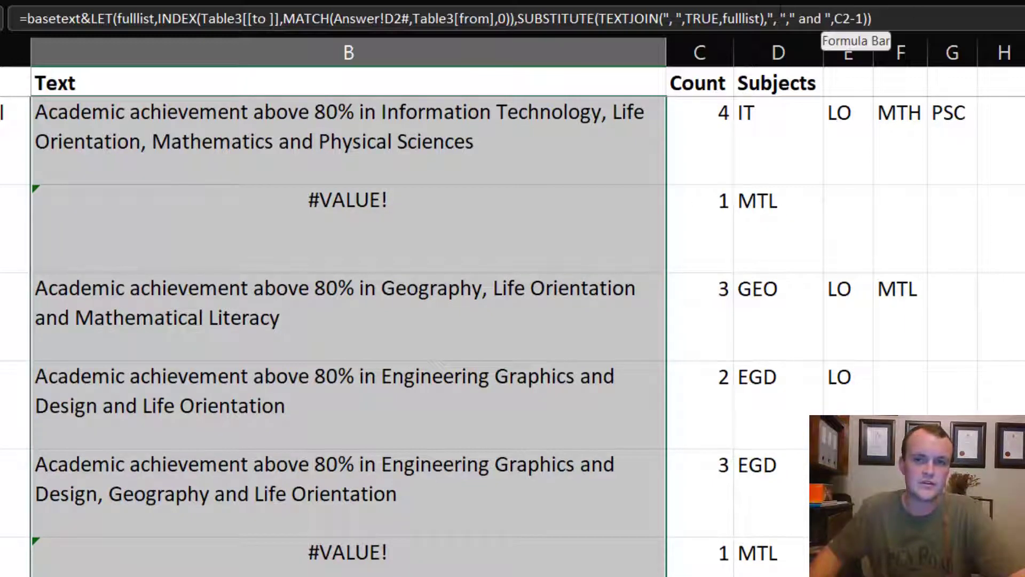
{"action": "left_click", "coordinate": [454, 218]}
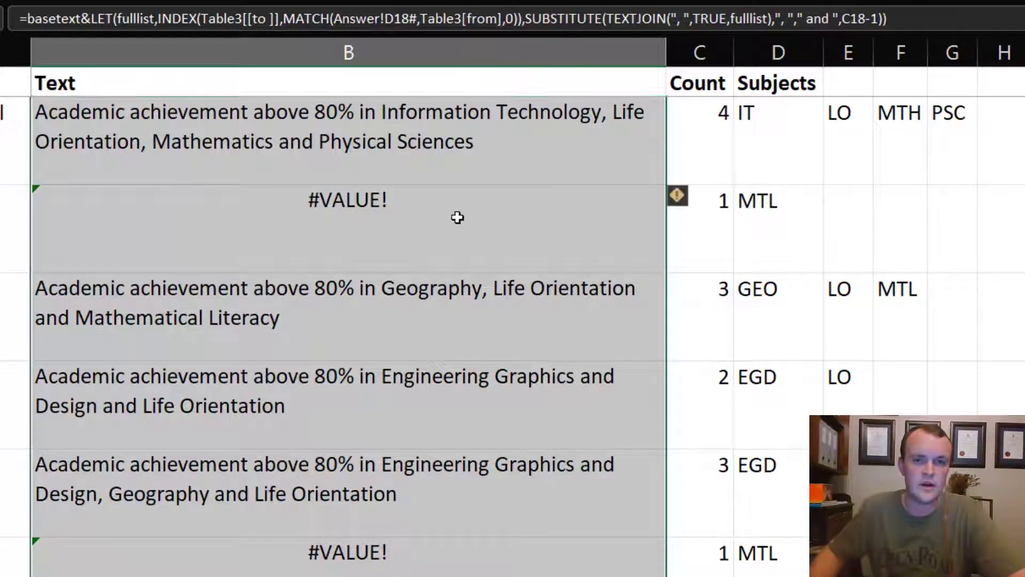
{"action": "left_click", "coordinate": [767, 202]}
{"action": "left_click", "coordinate": [278, 239]}
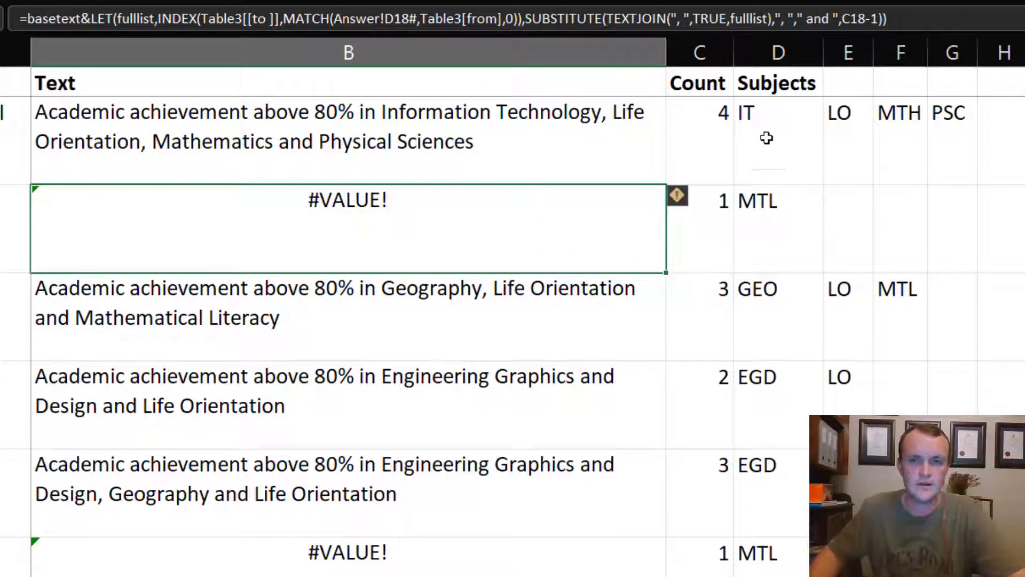
{"action": "scroll", "coordinate": [379, 228], "scroll_direction": "up", "scroll_amount": 5}
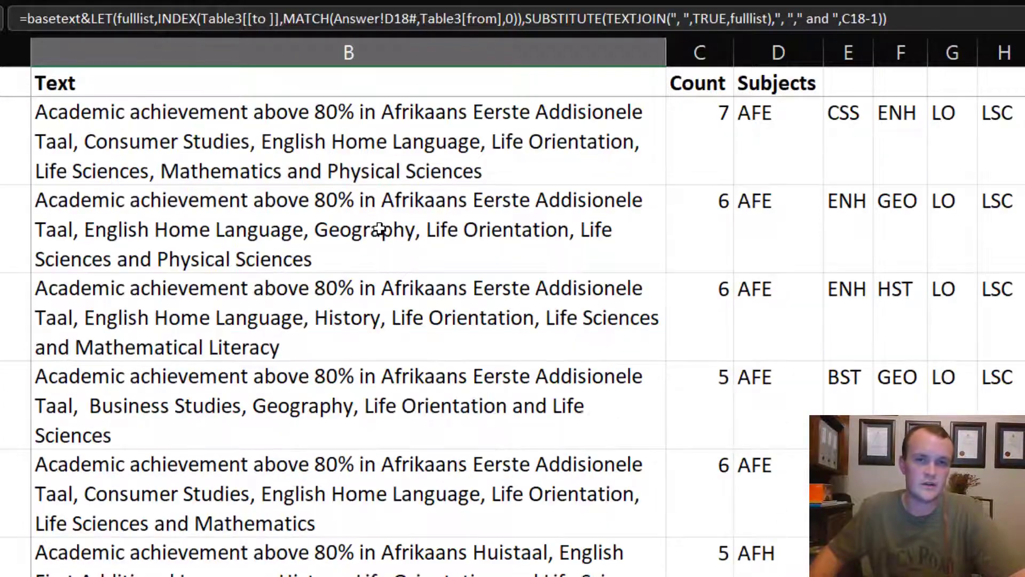
{"action": "scroll", "coordinate": [385, 228], "scroll_direction": "down", "scroll_amount": 5}
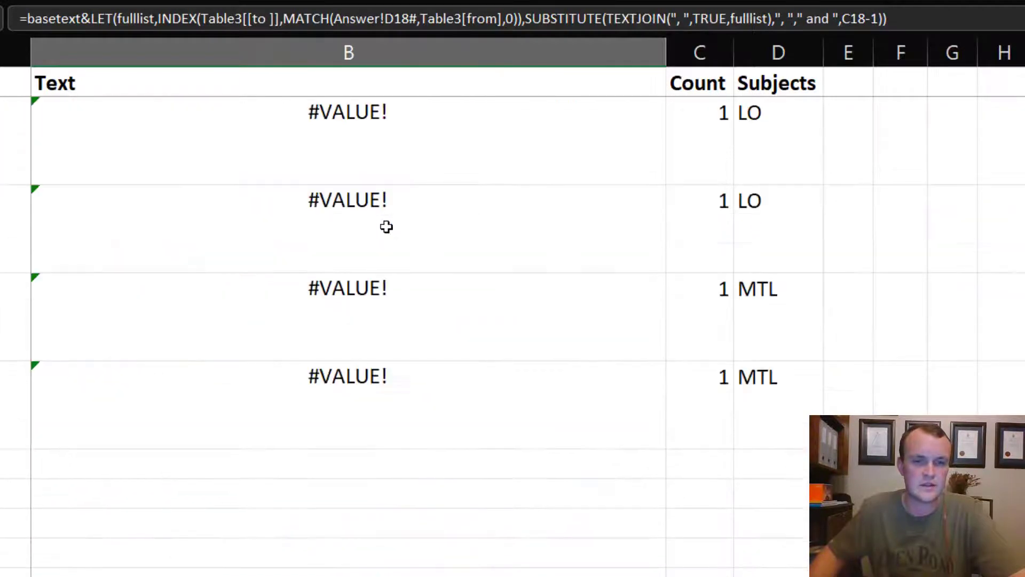
{"action": "scroll", "coordinate": [386, 228], "scroll_direction": "up", "scroll_amount": 5}
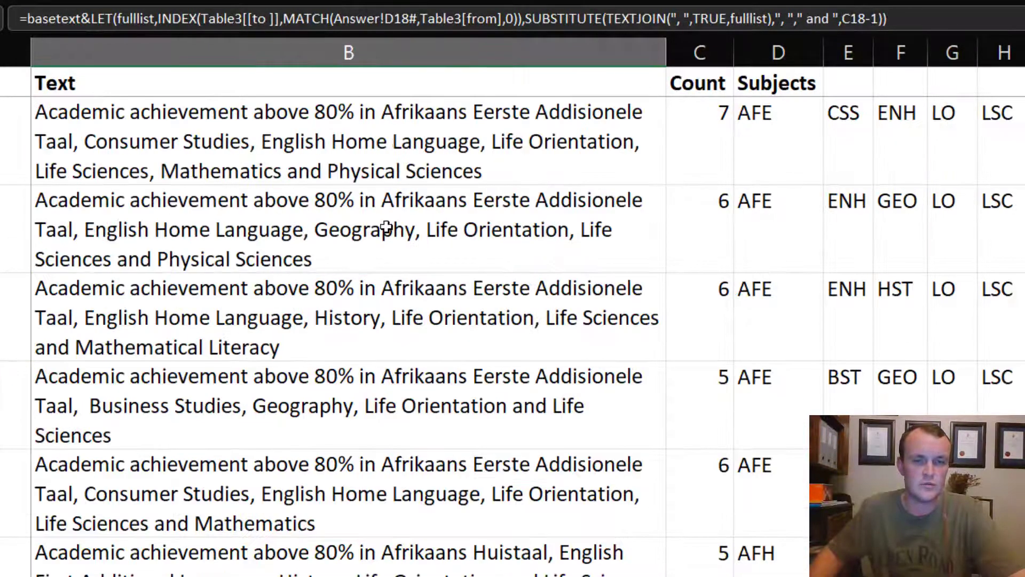
{"action": "left_click", "coordinate": [366, 145]}
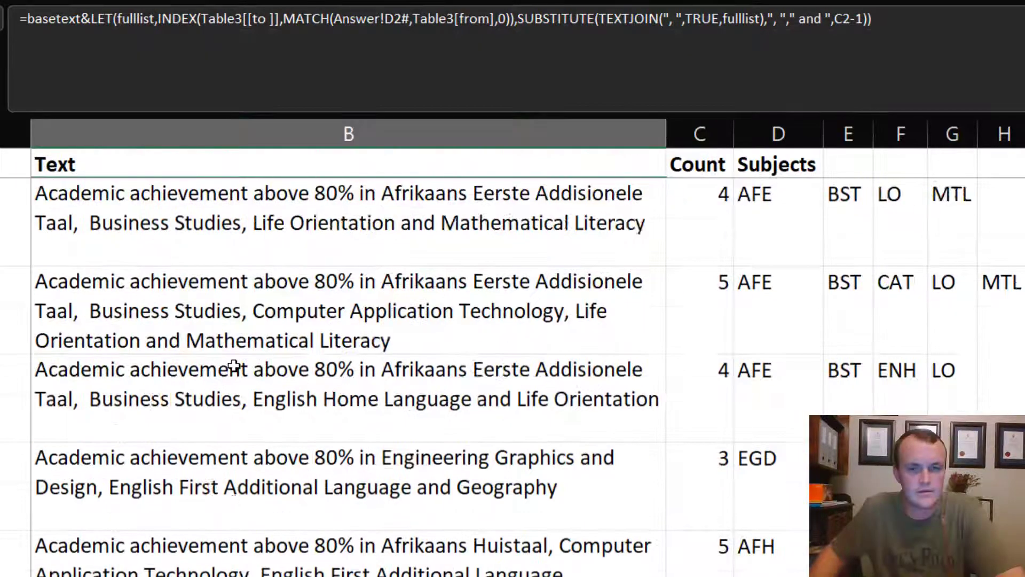
{"action": "scroll", "coordinate": [240, 362], "scroll_direction": "down", "scroll_amount": 5}
{"action": "left_click", "coordinate": [252, 361]}
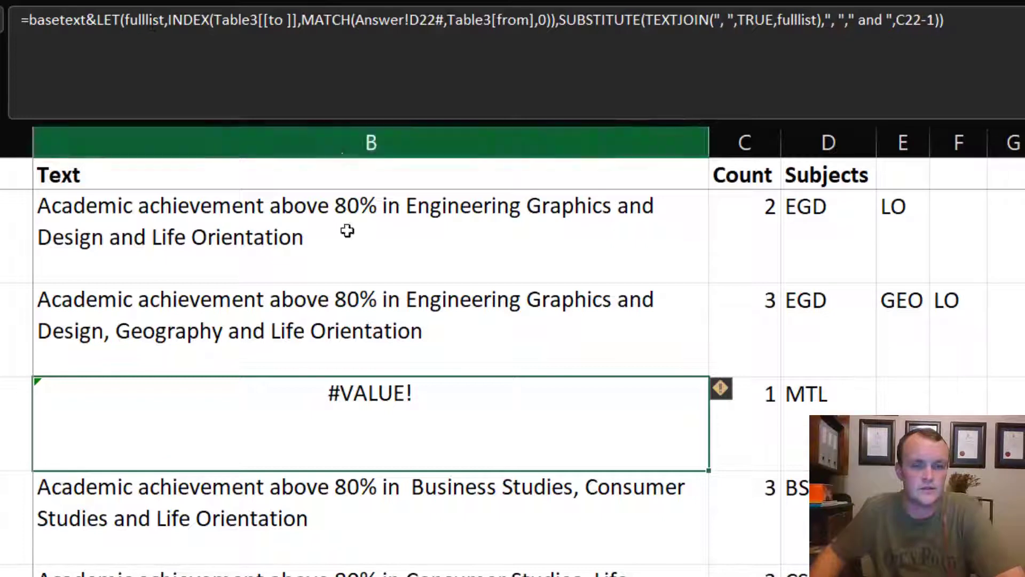
Insert an IF before the SUBSTITUTE in the B2 formula, testing C2>1 with the SUBSTITUTE as the value if true
{"action": "key", "text": "ctrl+Home"}
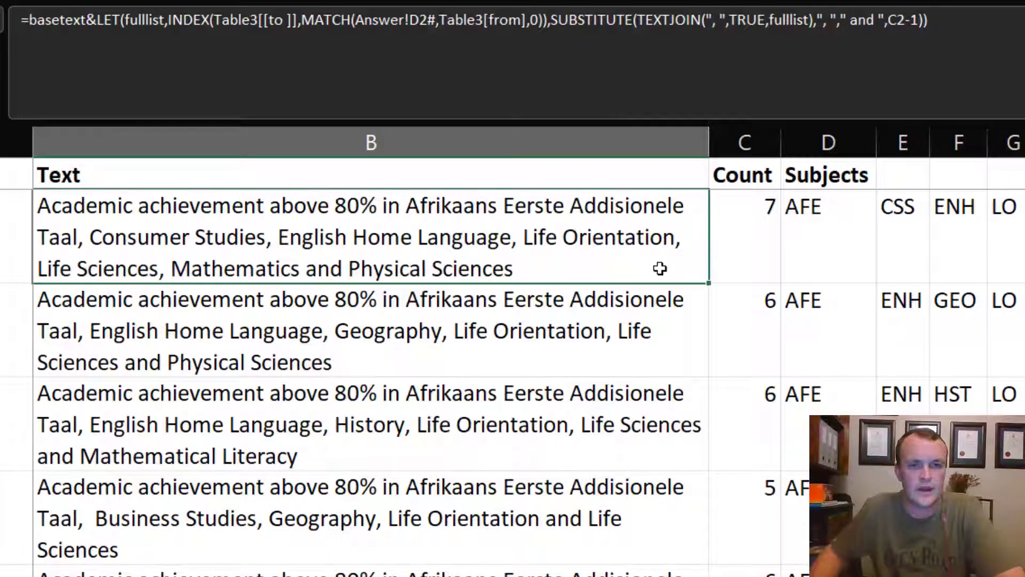
{"action": "left_click", "coordinate": [552, 19]}
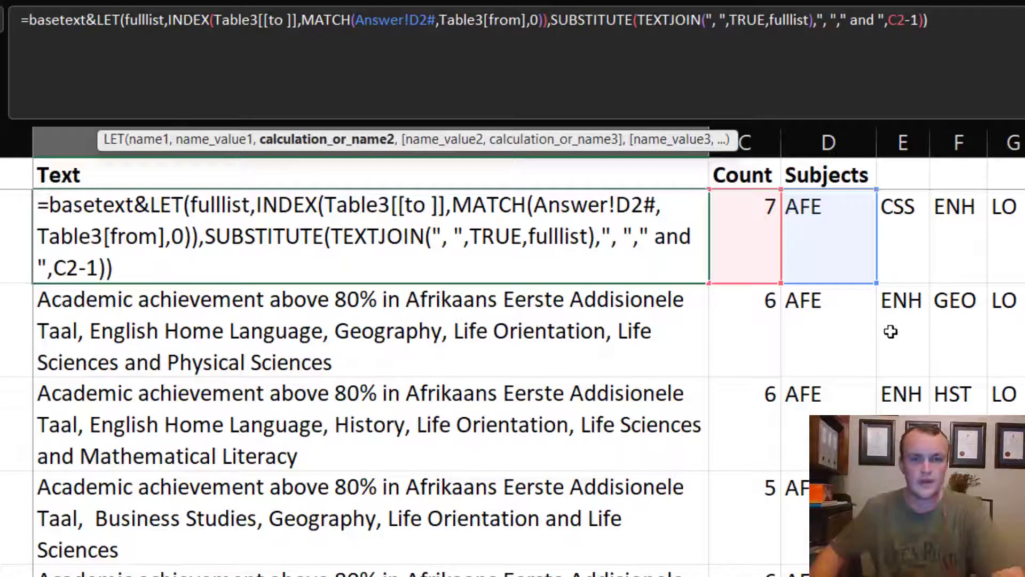
{"action": "type", "text": "if("}
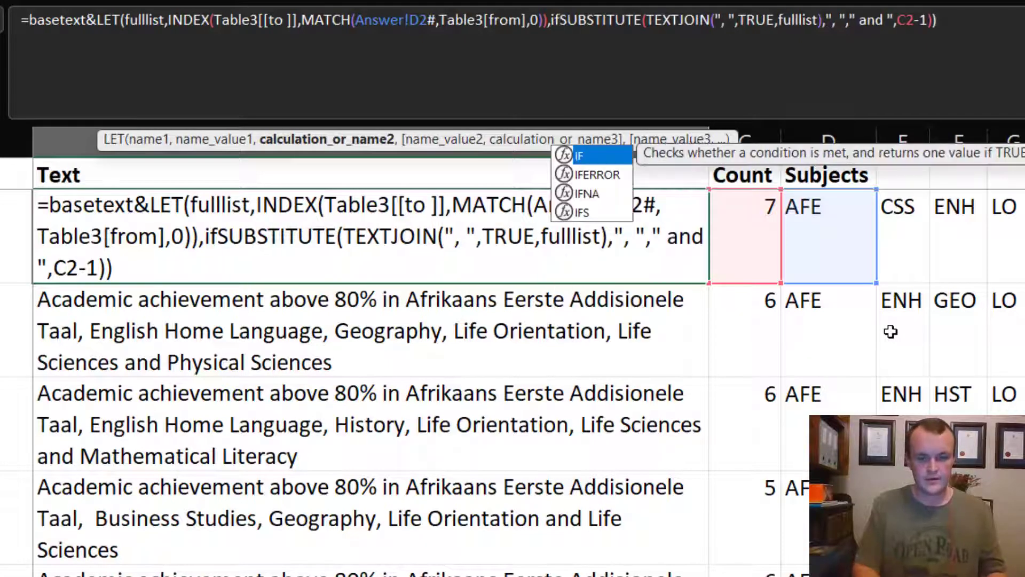
{"action": "left_click", "coordinate": [739, 218]}
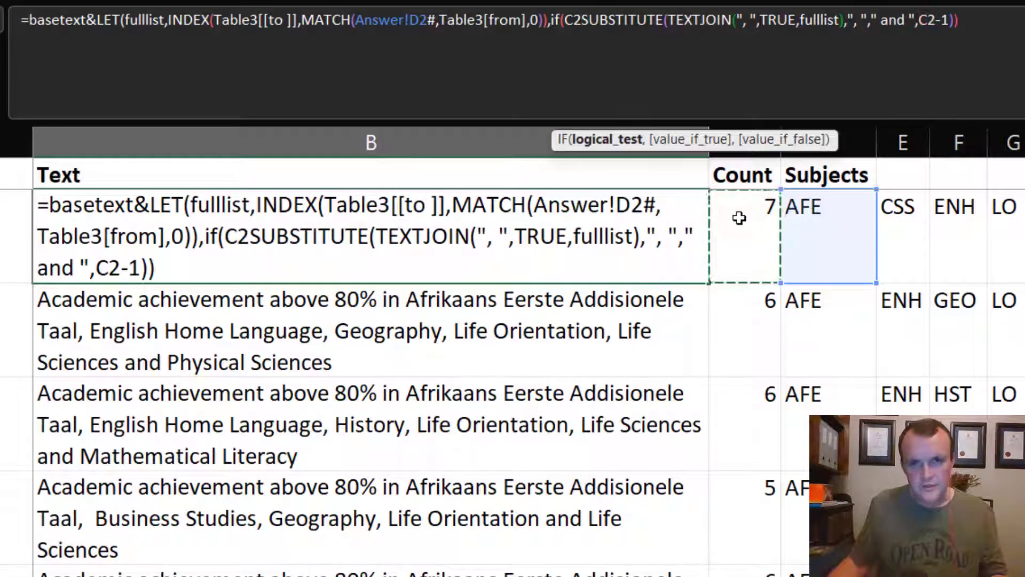
{"action": "type", "text": ">1"}
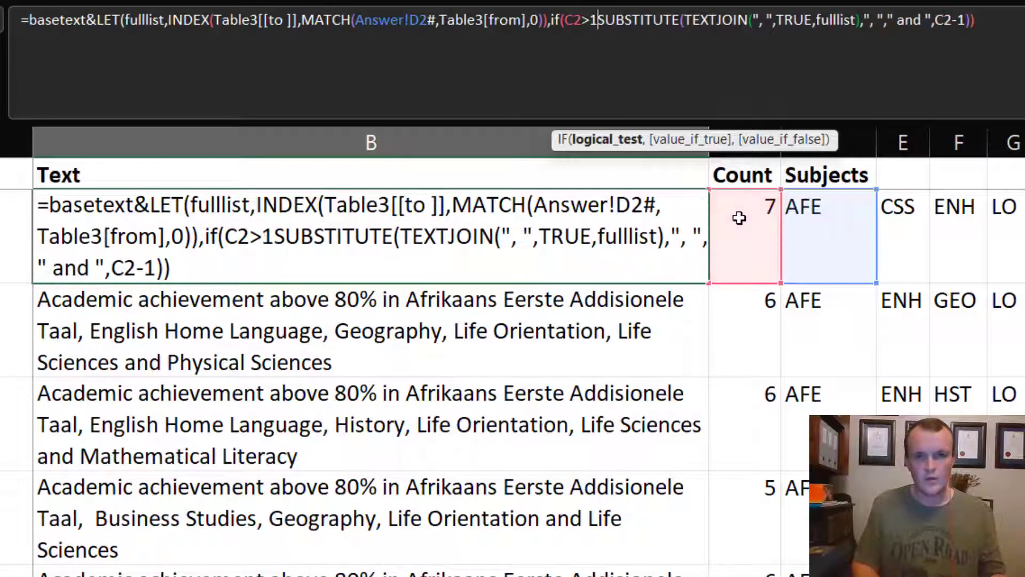
{"action": "type", "text": ","}
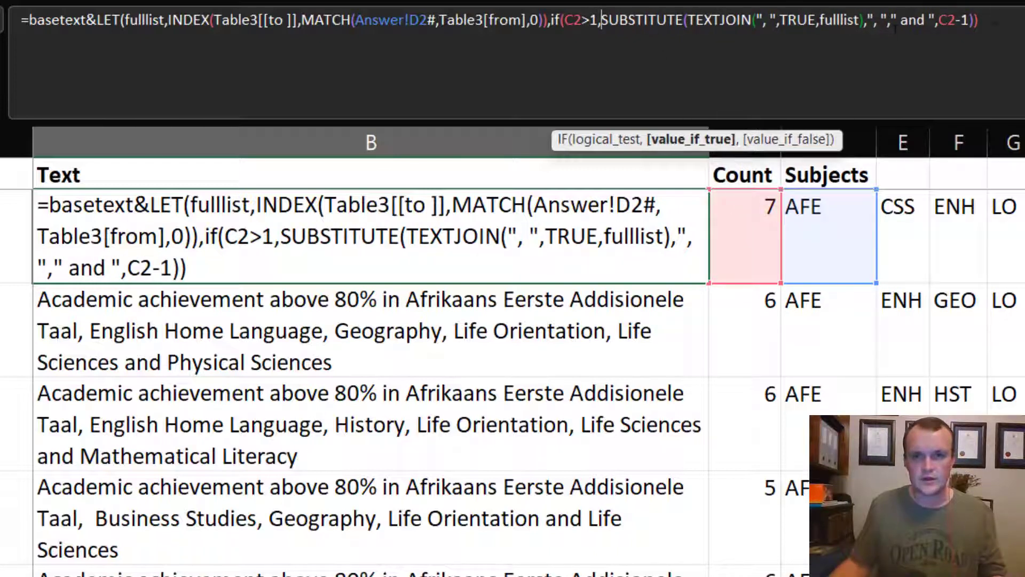
Add fulllist as the IF's value if false in the B2 formula
{"action": "left_click", "coordinate": [996, 19]}
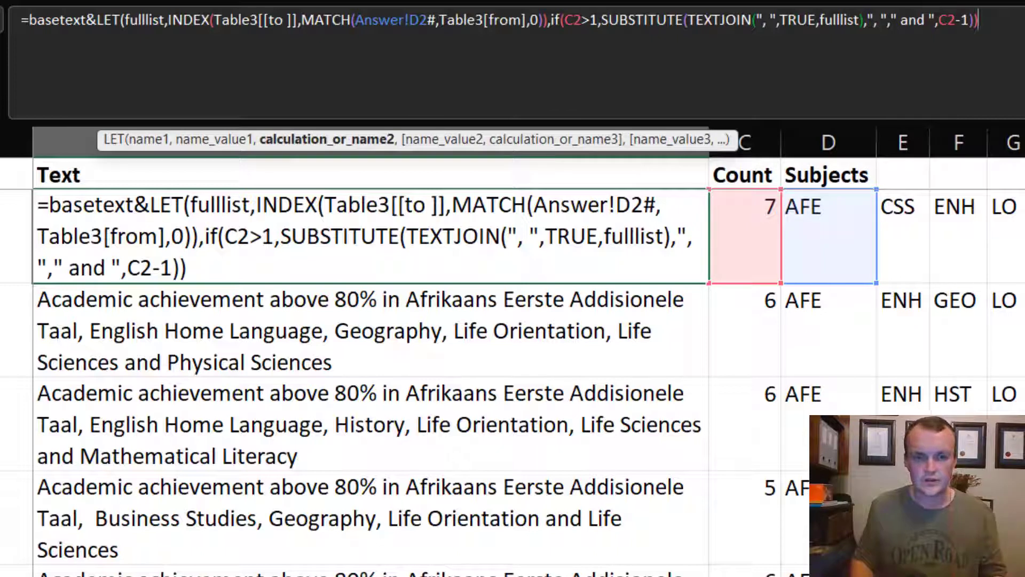
{"action": "key", "text": "Left"}
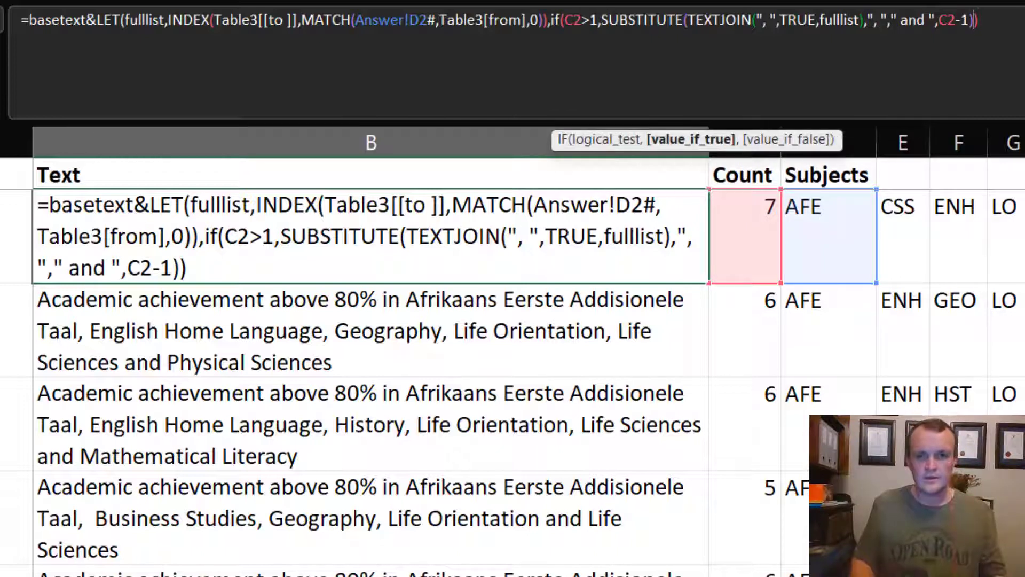
{"action": "type", "text": ",f"}
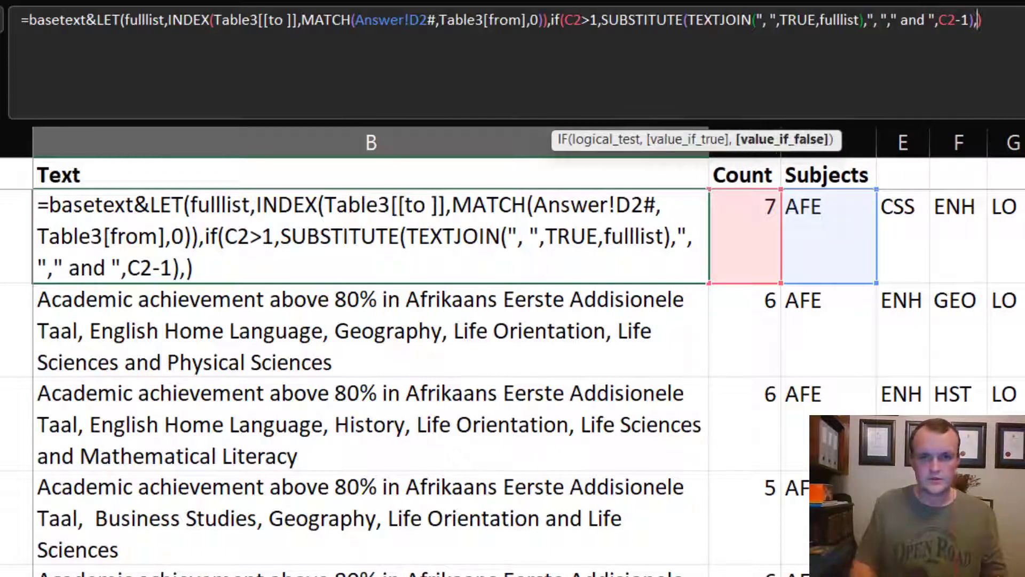
{"action": "type", "text": "ulllist"}
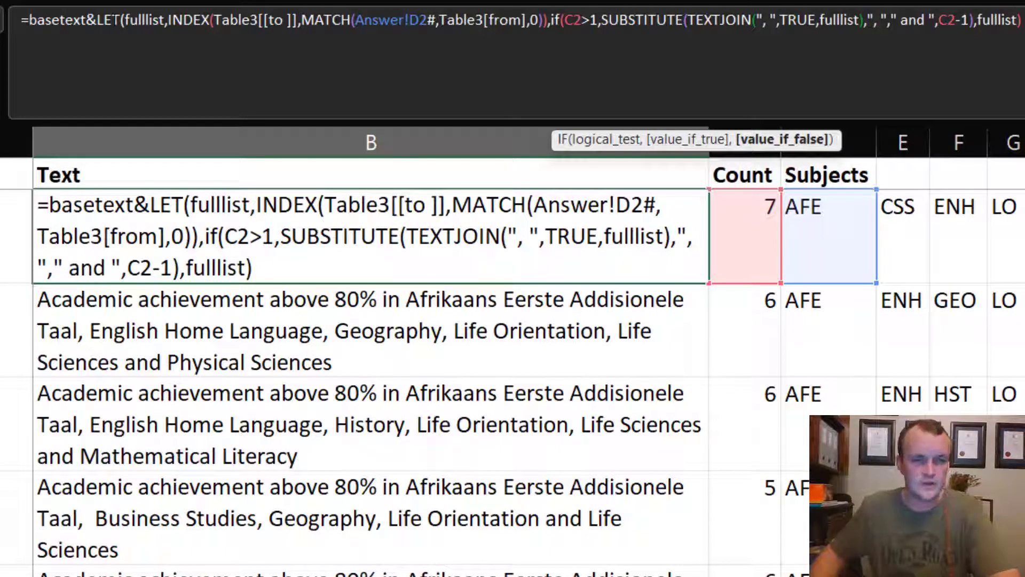
{"action": "left_click", "coordinate": [165, 20]}
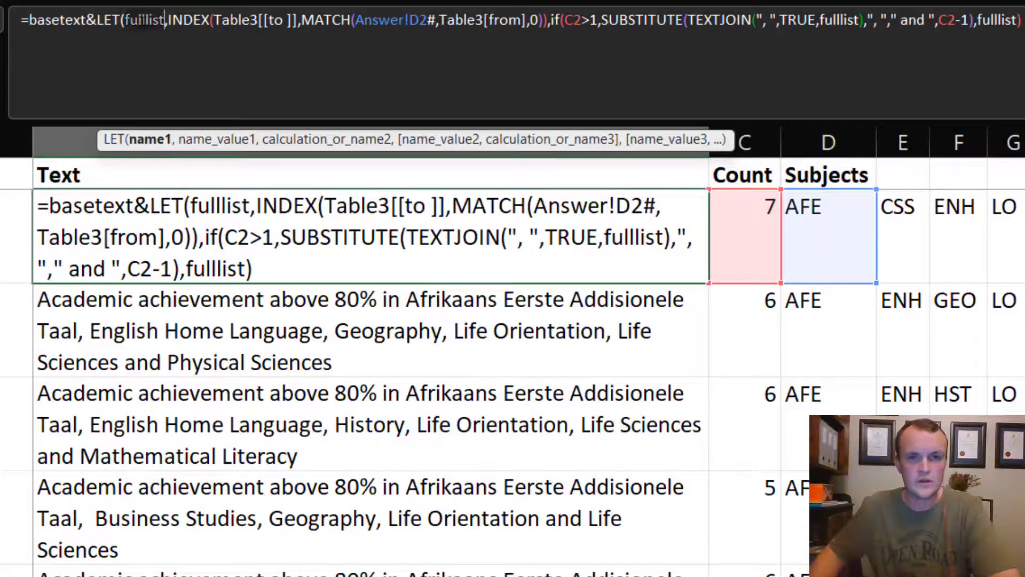
{"action": "left_click", "coordinate": [860, 20]}
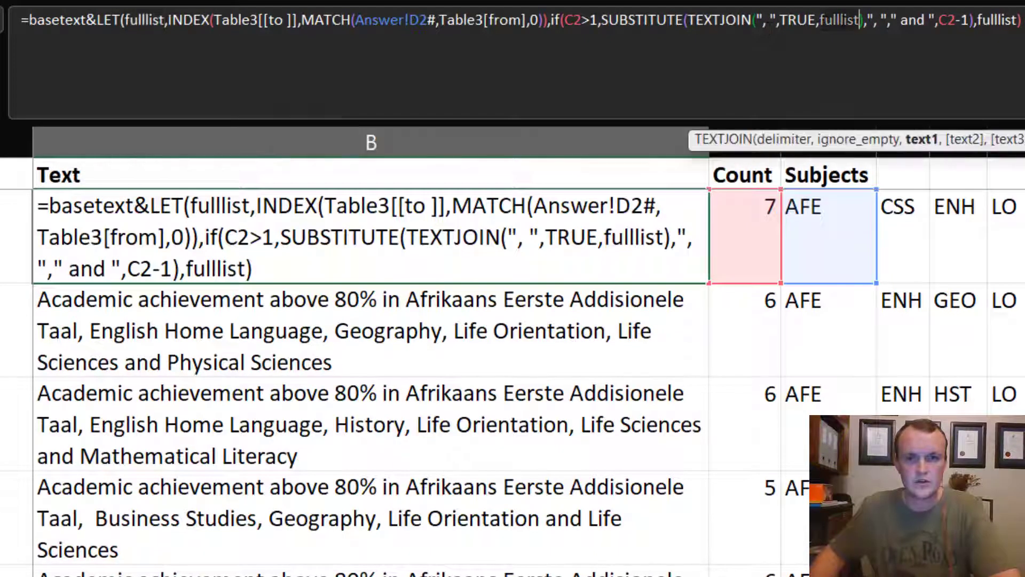
{"action": "left_click", "coordinate": [1017, 20]}
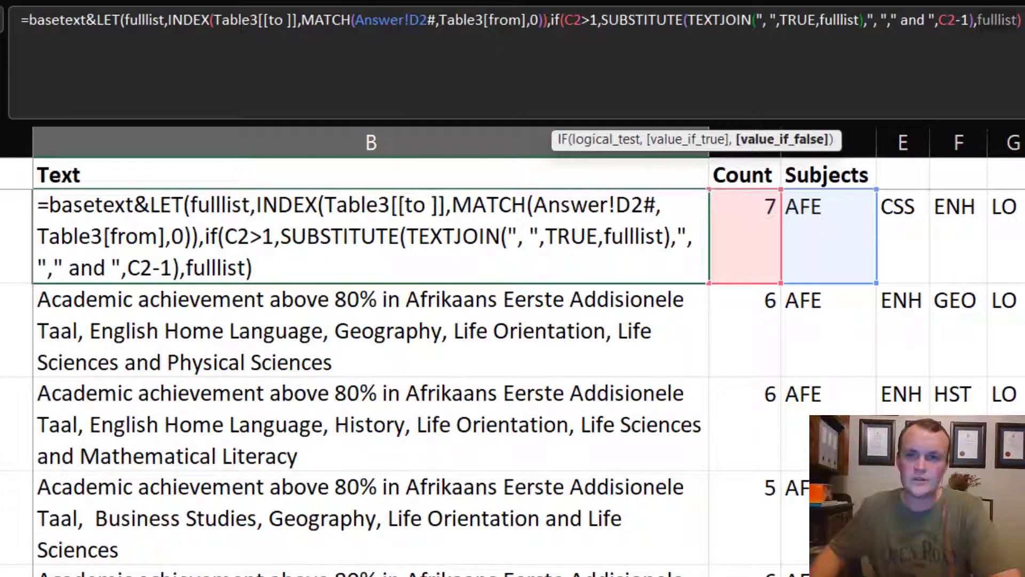
Complete the B2 formula with the closing parenthesis for the LET and enter it
{"action": "key", "text": "Right"}
{"action": "key", "text": "Return"}
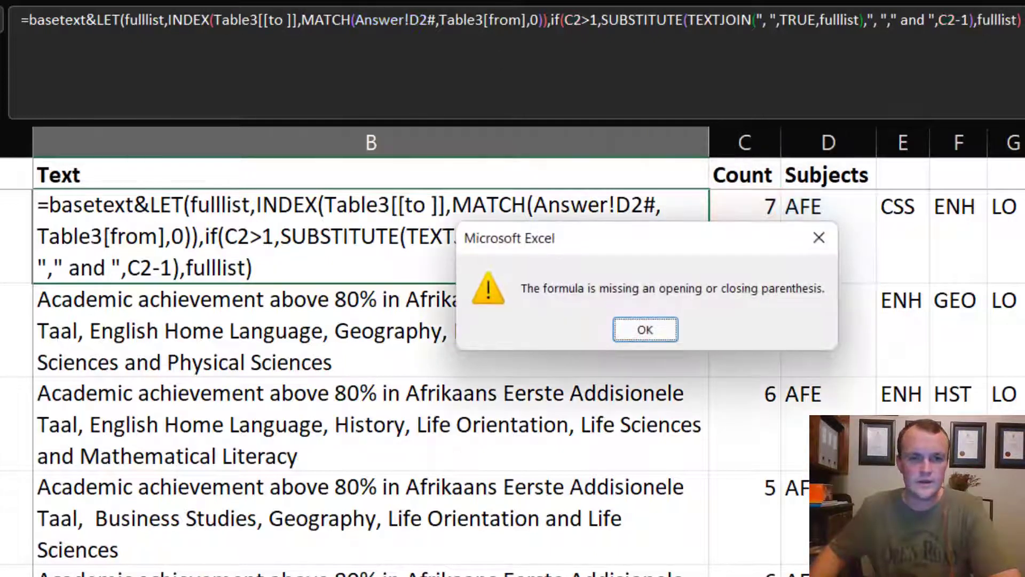
{"action": "left_click", "coordinate": [638, 338]}
{"action": "type", "text": ")"}
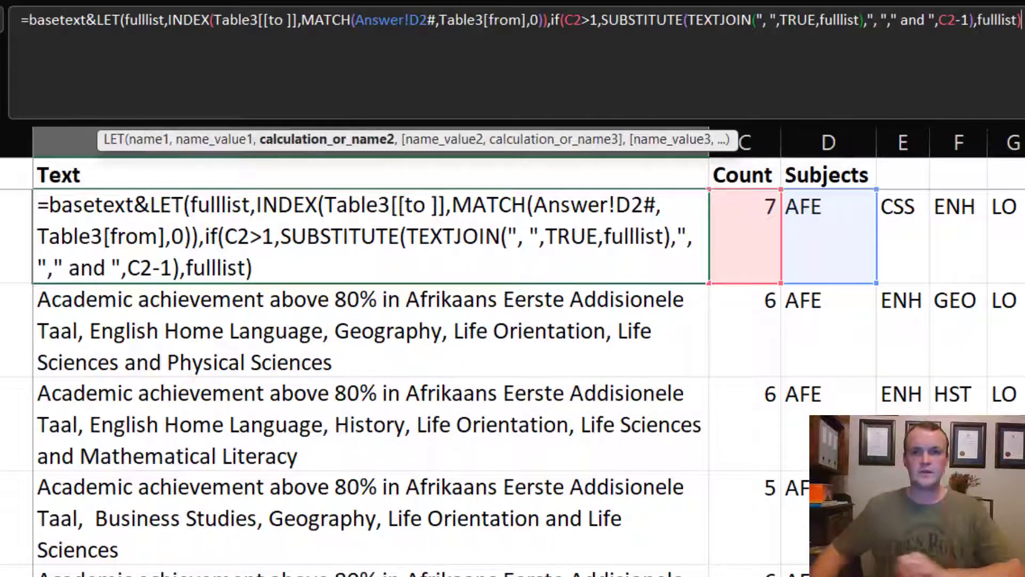
{"action": "key", "text": "Return"}
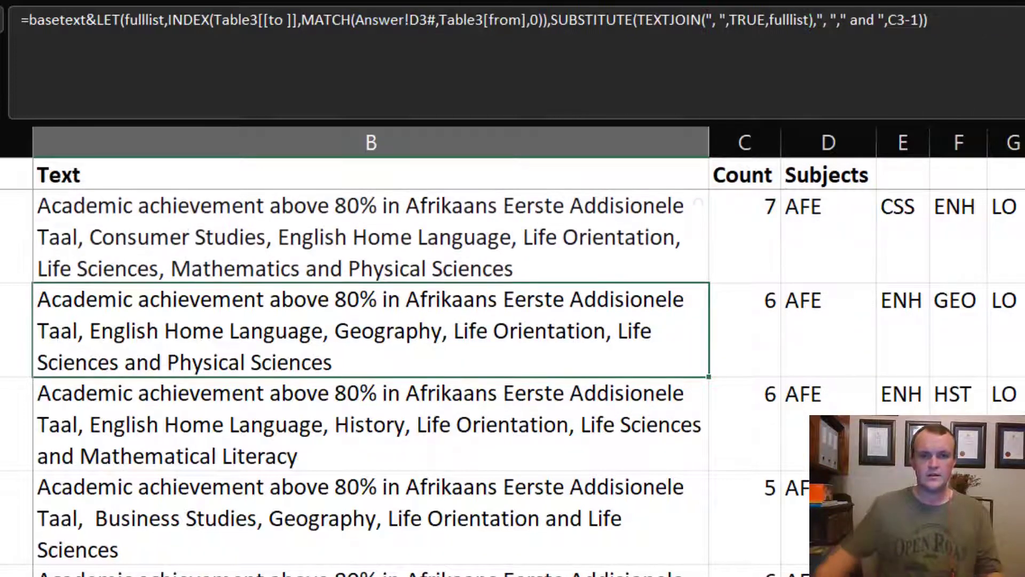
Fill the B2 formula containing the IF down the Text column to row 41
{"action": "left_click", "coordinate": [312, 268]}
{"action": "left_click_drag", "start_coordinate": [710, 285], "coordinate": [710, 542]}
{"action": "key", "text": "ctrl+shift+Down"}
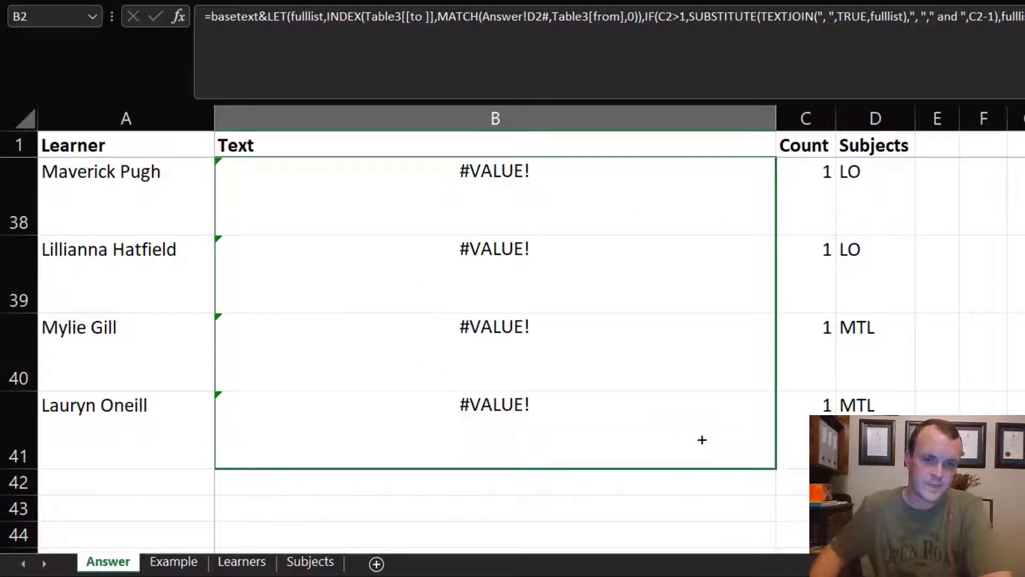
{"action": "key", "text": "ctrl+d"}
{"action": "key", "text": "ctrl+BackSpace"}
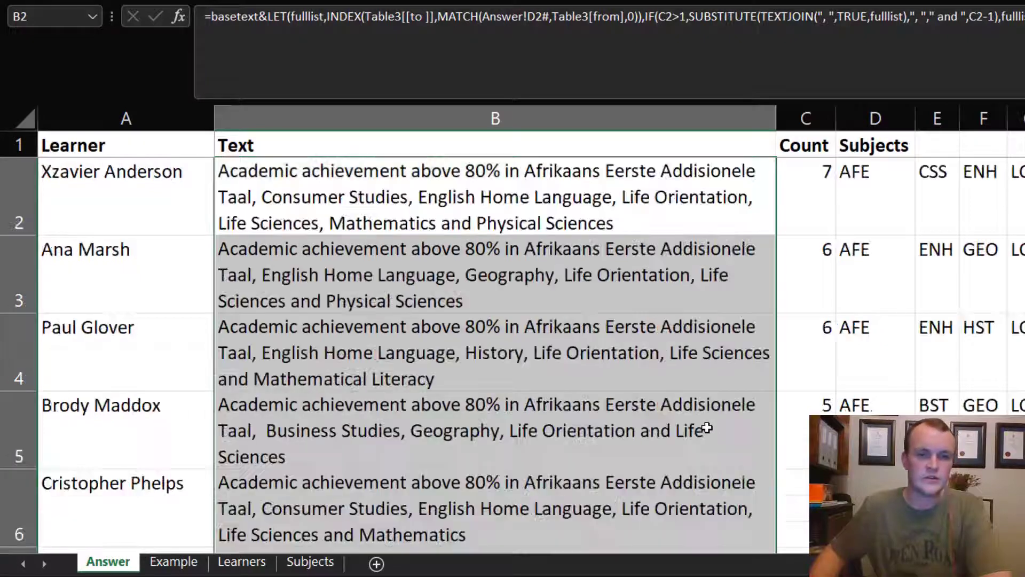
Check the generated sentences in the Text column down to row 41, including the rows with only one subject
{"action": "left_click", "coordinate": [17, 115]}
{"action": "scroll", "coordinate": [258, 276], "scroll_direction": "down", "scroll_amount": 10}
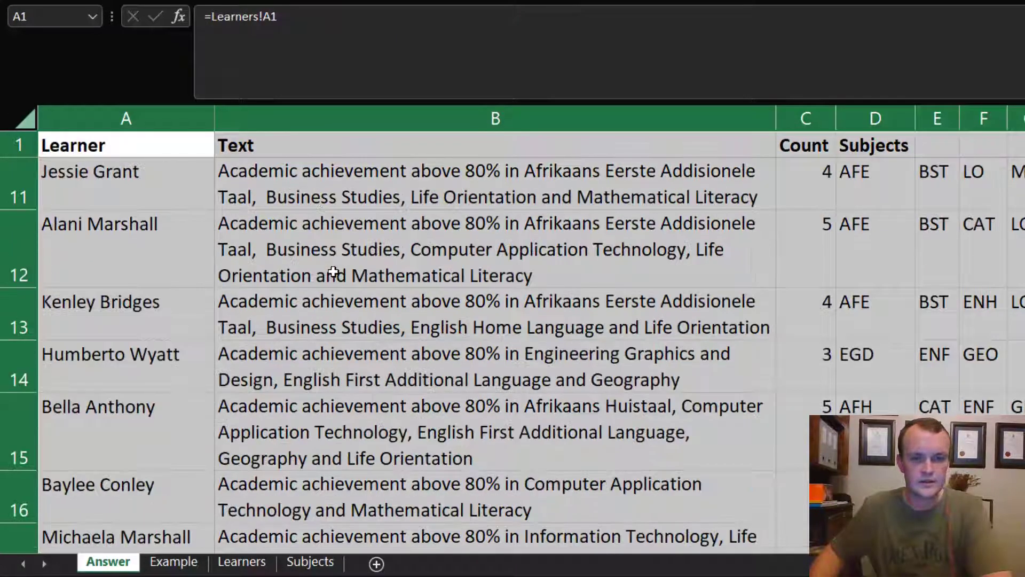
{"action": "scroll", "coordinate": [378, 273], "scroll_direction": "down", "scroll_amount": 1}
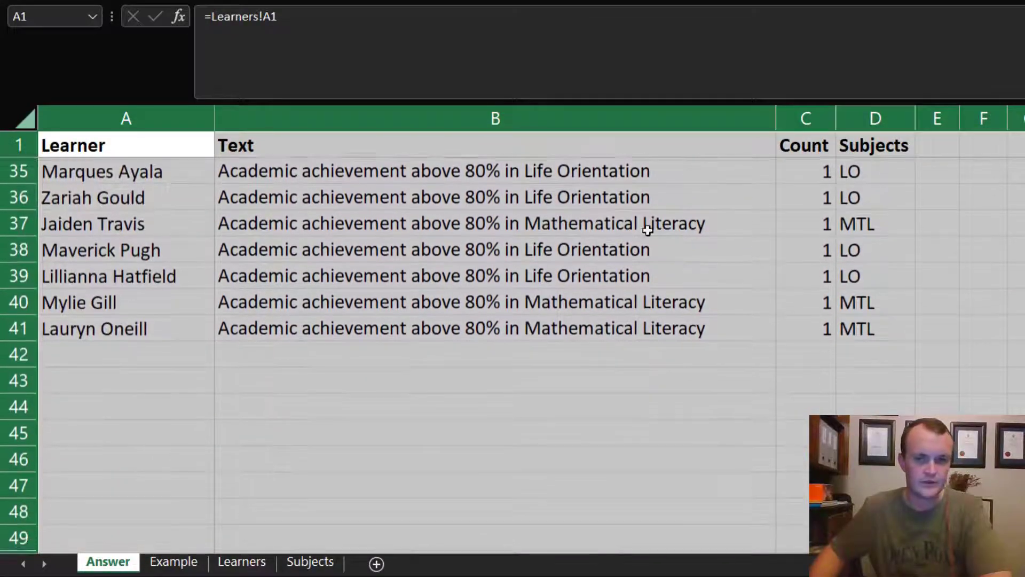
{"action": "left_click", "coordinate": [623, 224]}
{"action": "scroll", "coordinate": [623, 225], "scroll_direction": "up", "scroll_amount": 3}
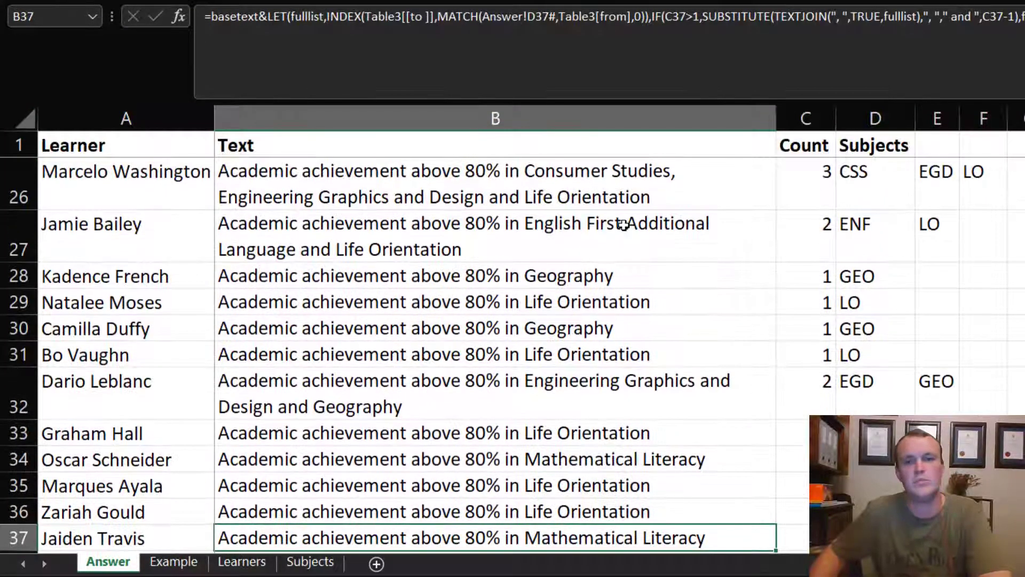
{"action": "left_click", "coordinate": [539, 393]}
{"action": "left_click", "coordinate": [514, 354]}
{"action": "left_click", "coordinate": [568, 303]}
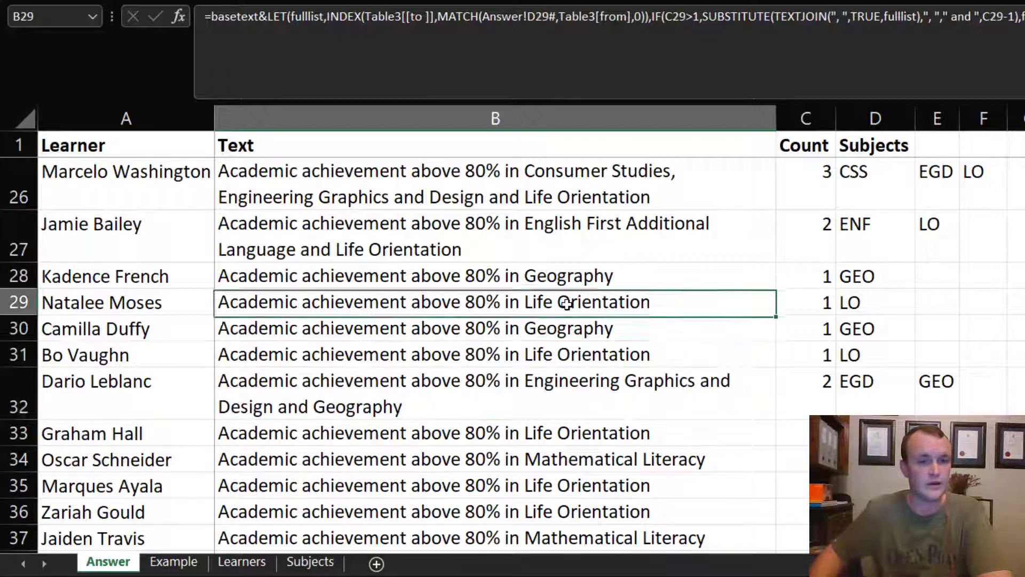
{"action": "left_click", "coordinate": [513, 326]}
{"action": "scroll", "coordinate": [572, 362], "scroll_direction": "up", "scroll_amount": 8}
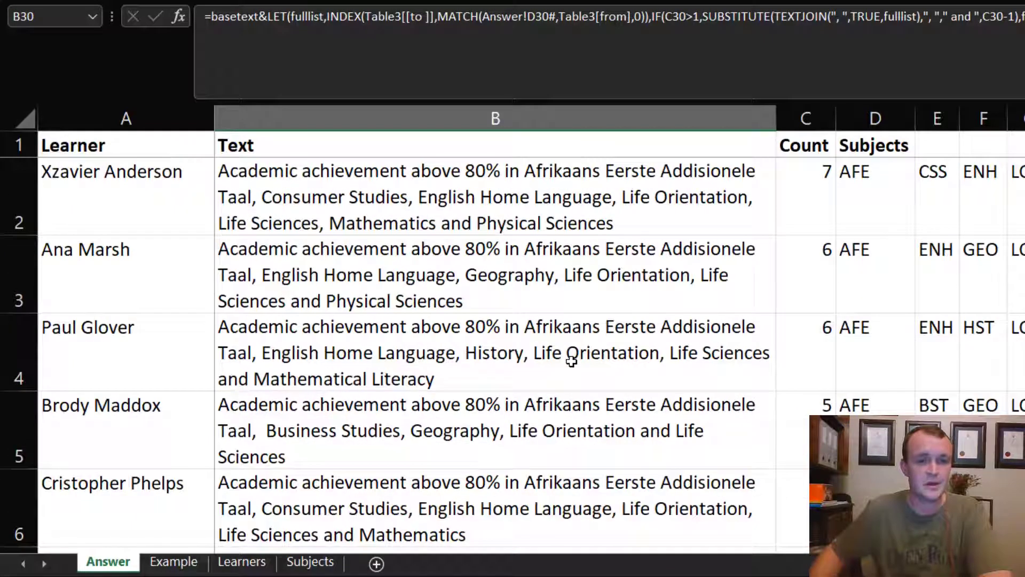
Review the Learner and Text columns as the source of the name and achievement text for the certificates
{"action": "left_click", "coordinate": [454, 196]}
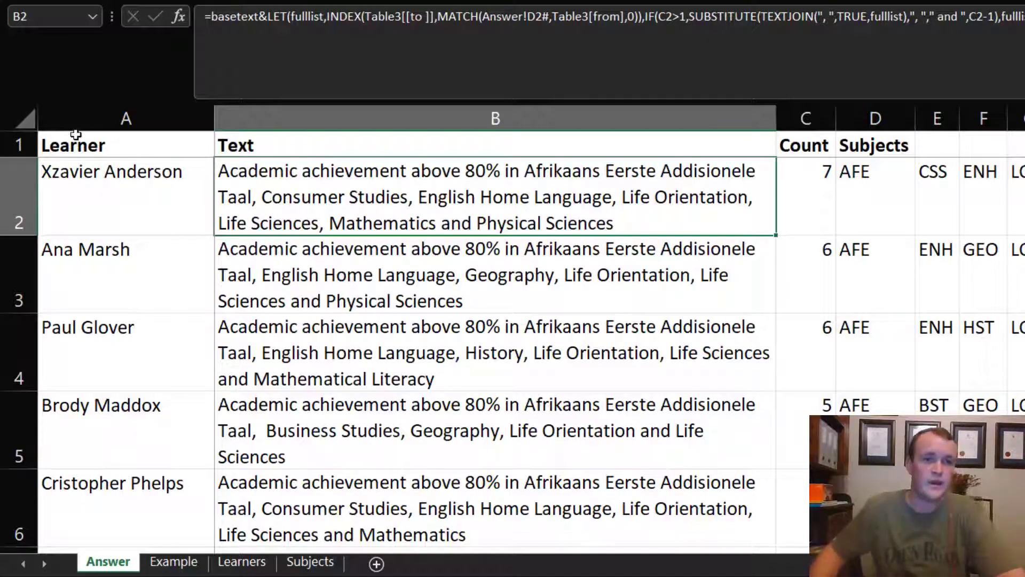
{"action": "left_click_drag", "start_coordinate": [75, 144], "coordinate": [464, 515]}
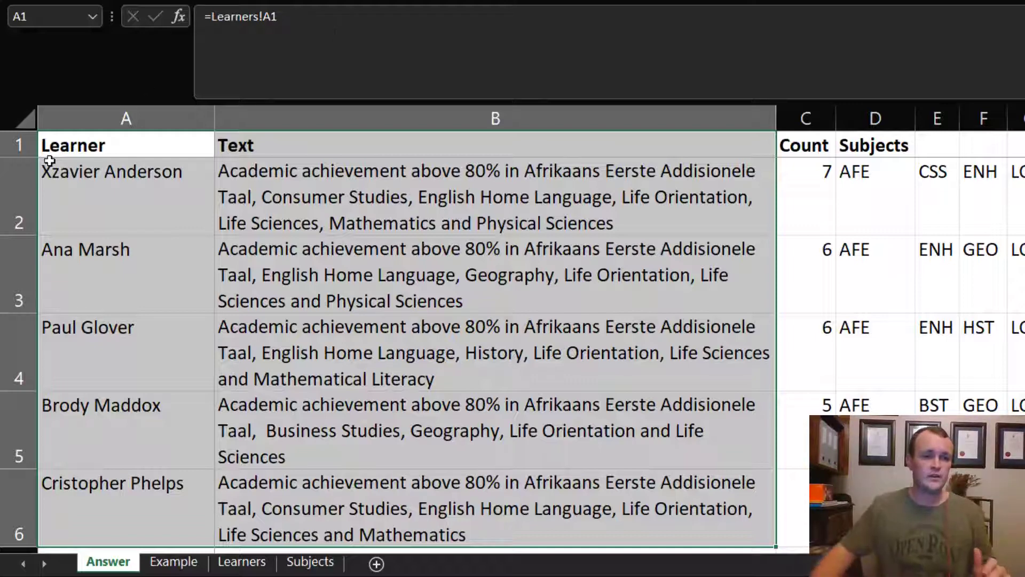
{"action": "left_click_drag", "start_coordinate": [48, 153], "coordinate": [67, 248]}
{"action": "left_click_drag", "start_coordinate": [253, 149], "coordinate": [259, 356]}
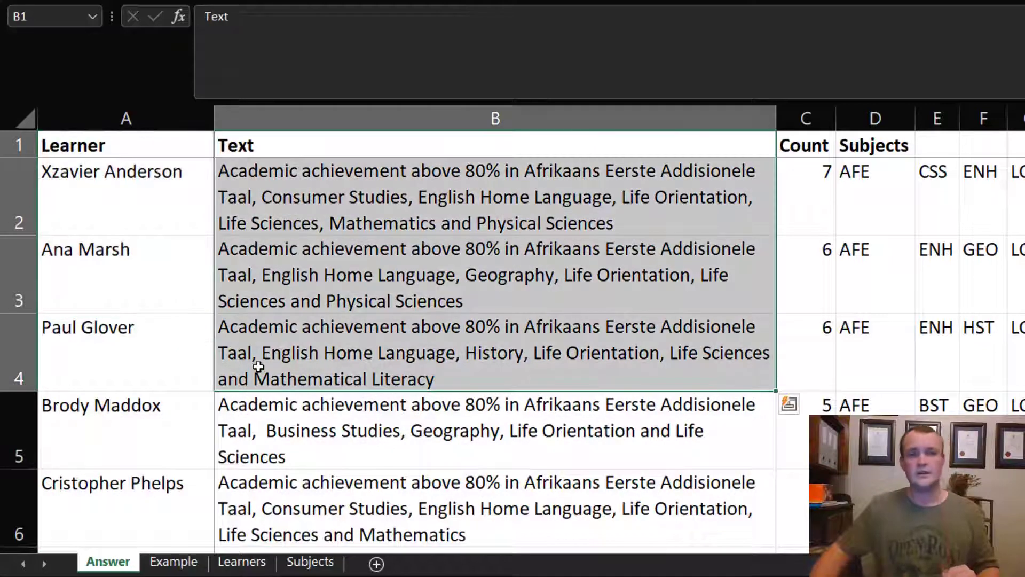
{"action": "left_click", "coordinate": [68, 190]}
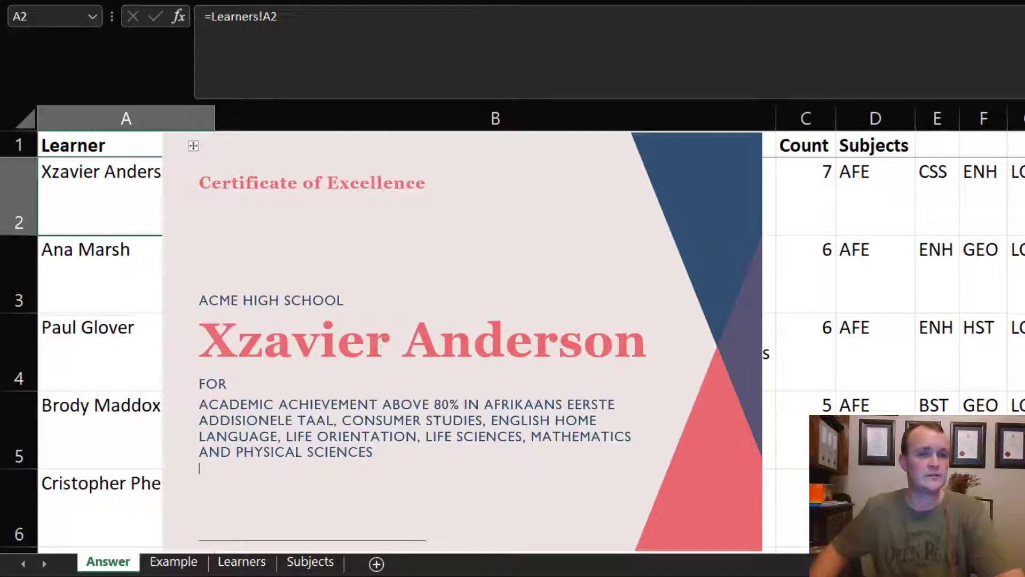
{"action": "left_click", "coordinate": [769, 224]}
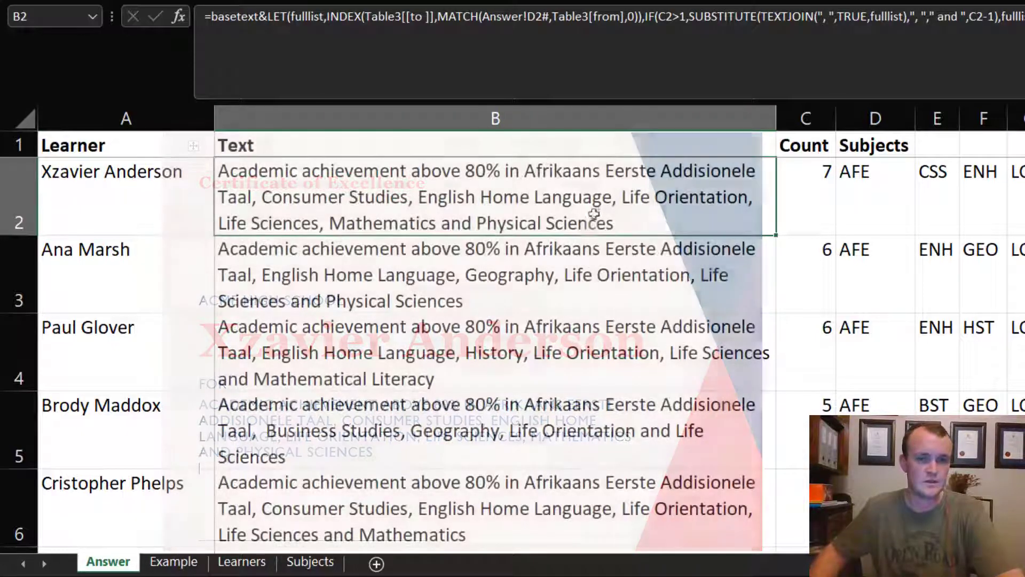
Inspect the full sentence formula in cell B8 and the cells it references
{"action": "scroll", "coordinate": [455, 270], "scroll_direction": "down", "scroll_amount": 2}
{"action": "left_click", "coordinate": [519, 266]}
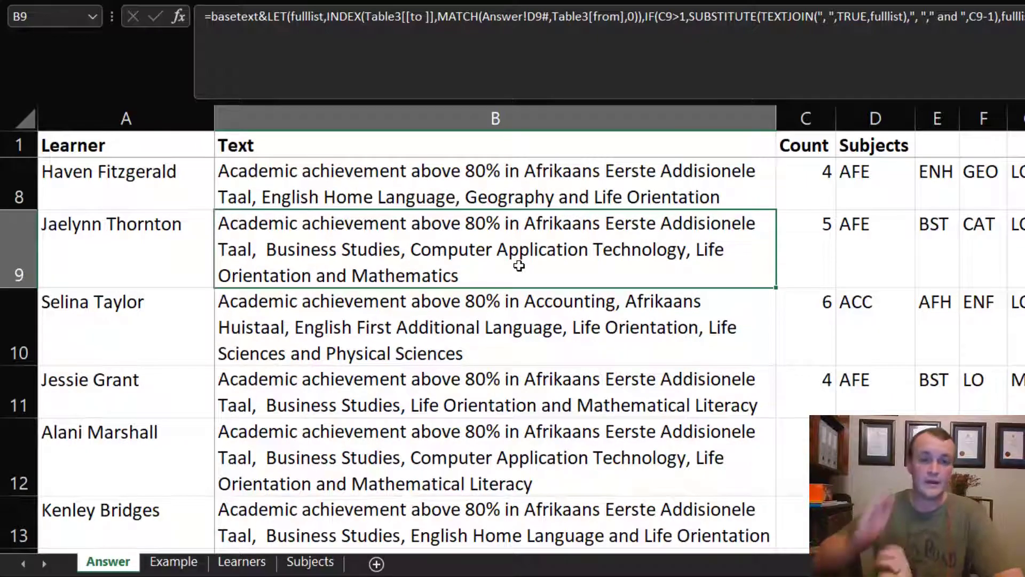
{"action": "left_click", "coordinate": [347, 202]}
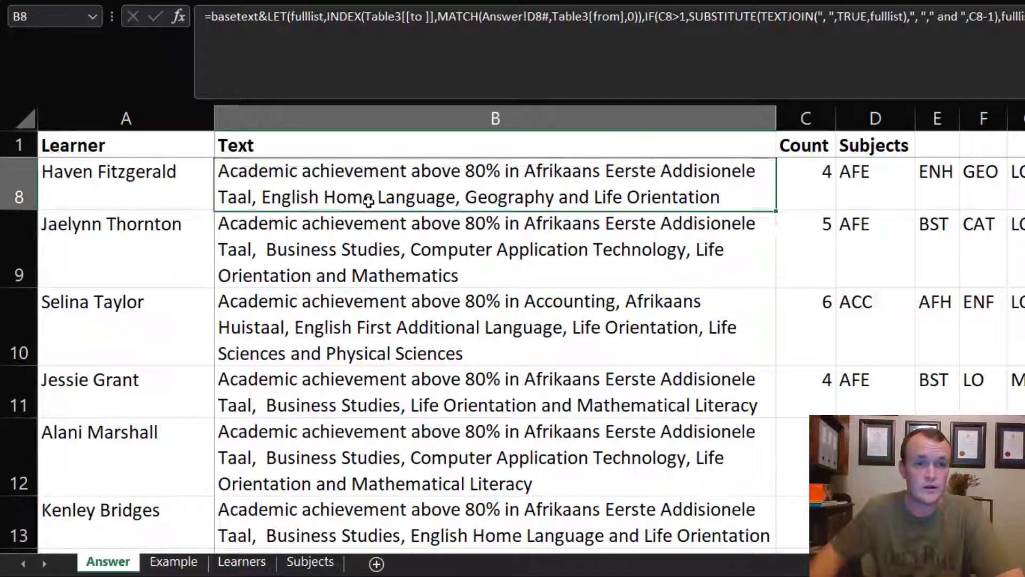
{"action": "left_click", "coordinate": [262, 12]}
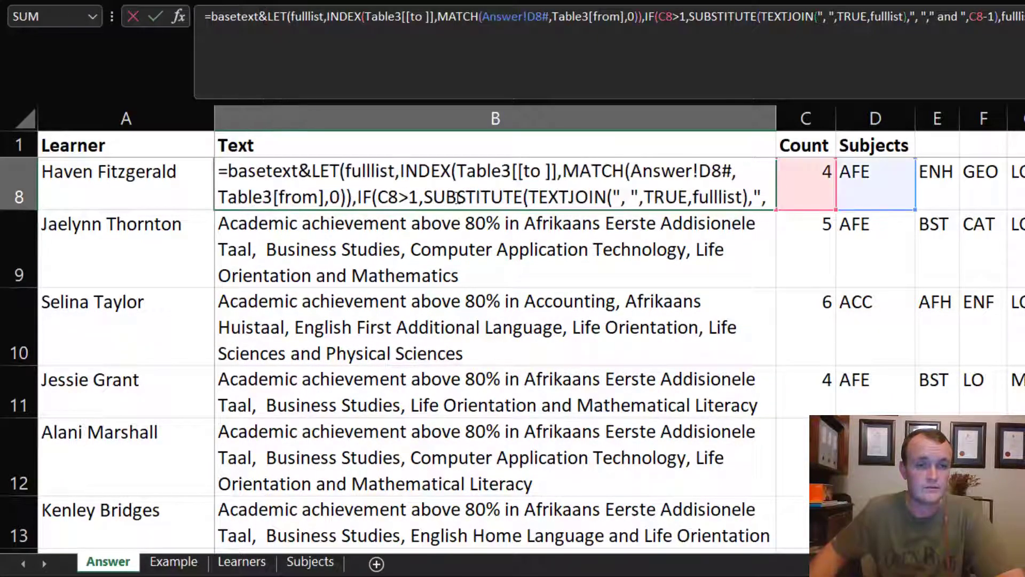
{"action": "key", "text": "Return"}
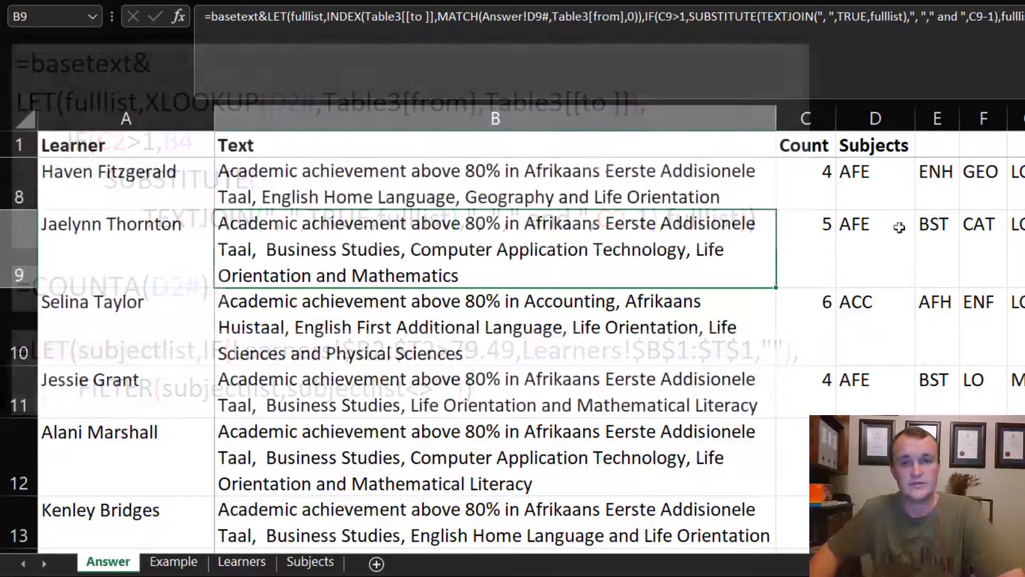
Compare the supporting formulas in the Count and Subjects columns for row 8, and inspect the subject list formula in D2
{"action": "left_click", "coordinate": [854, 181]}
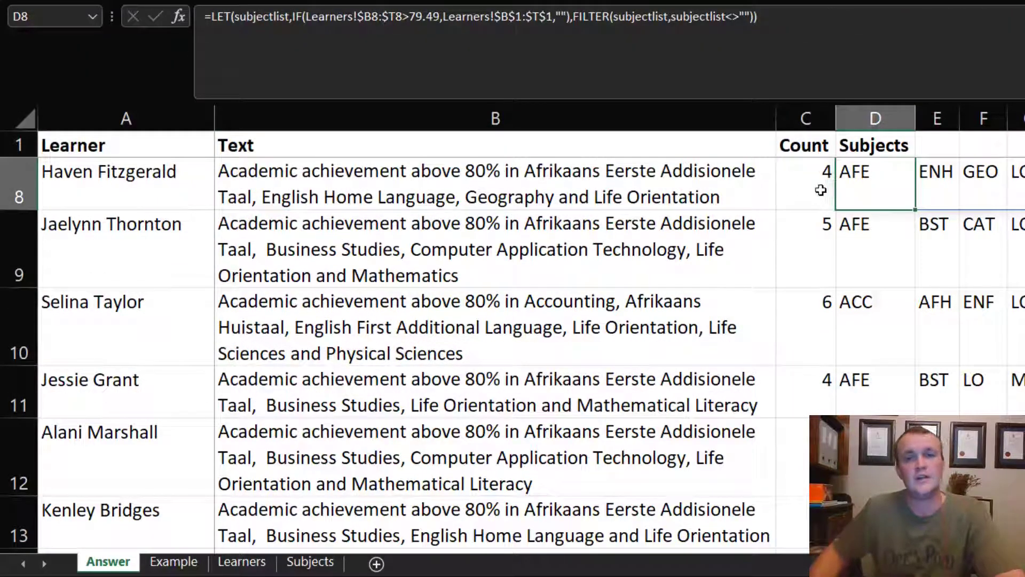
{"action": "left_click", "coordinate": [818, 187]}
{"action": "left_click", "coordinate": [866, 185]}
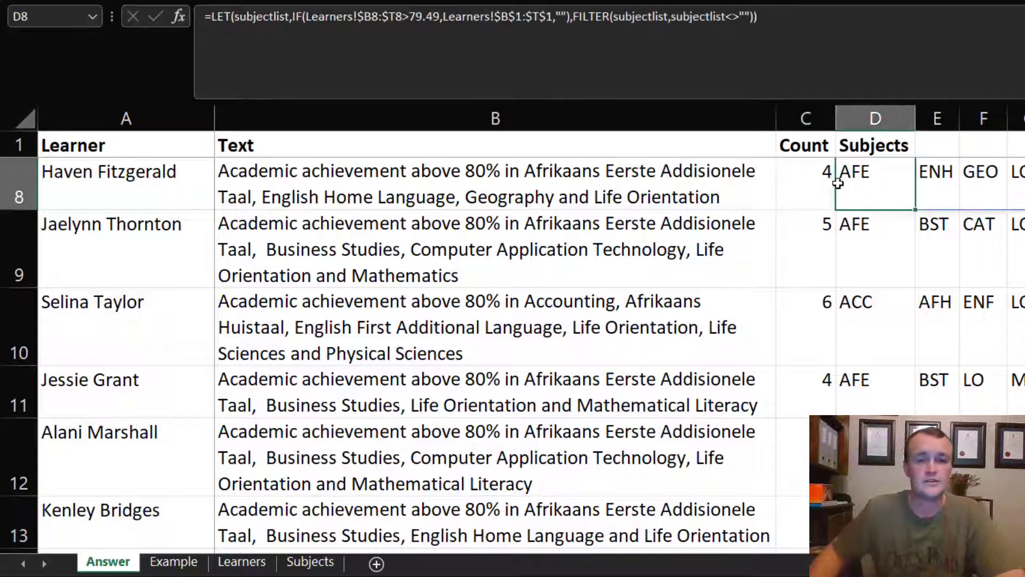
{"action": "left_click", "coordinate": [824, 178]}
{"action": "left_click", "coordinate": [870, 190]}
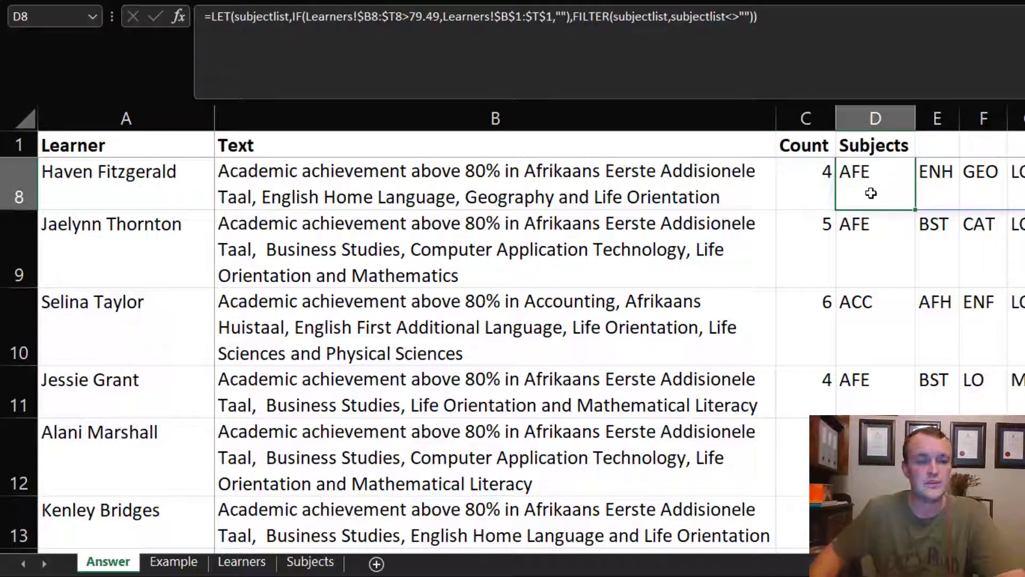
{"action": "scroll", "coordinate": [771, 235], "scroll_direction": "up", "scroll_amount": 2}
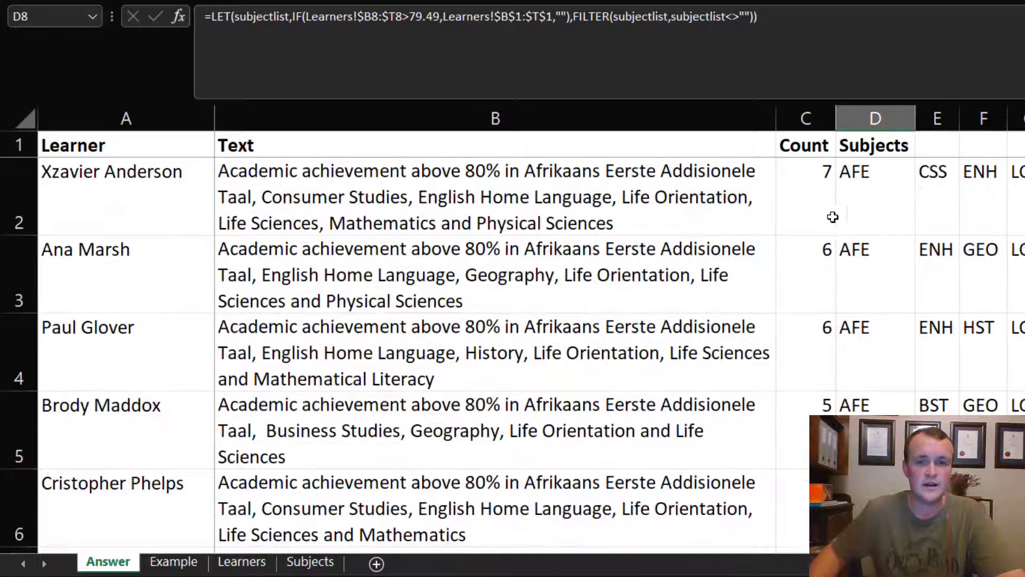
{"action": "left_click", "coordinate": [851, 202]}
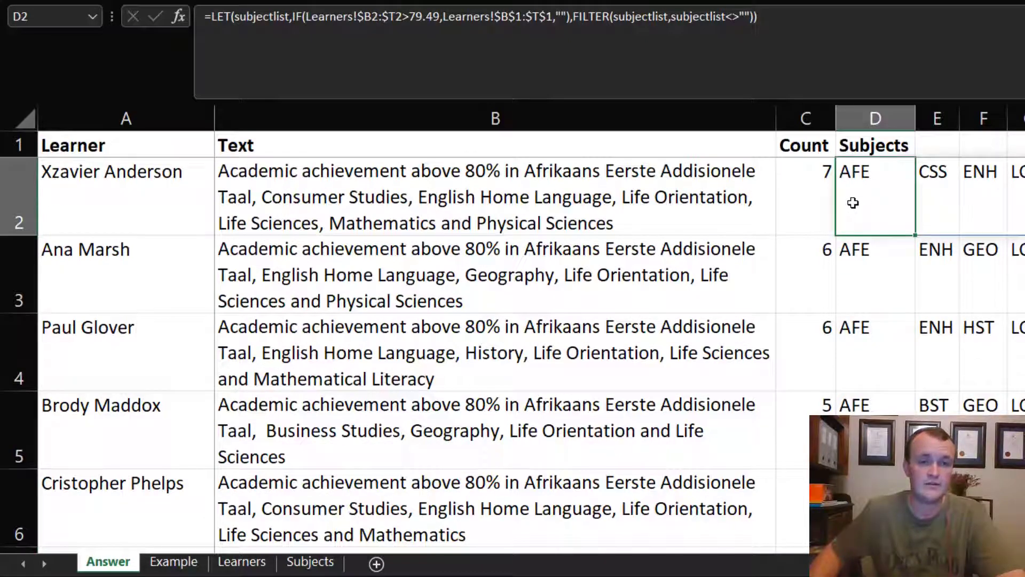